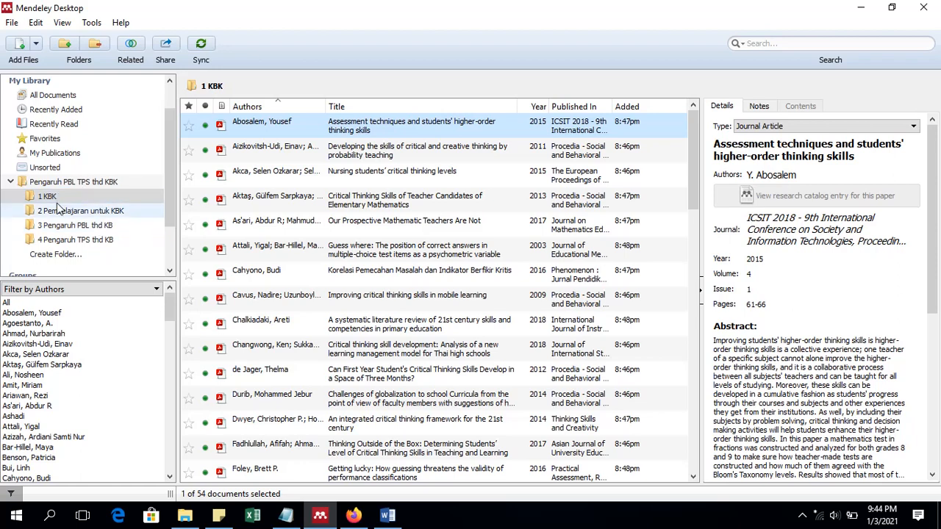
- Review the 1 KBK folder in Mendeley alongside the blank literature table in the Word document "1 Kajian Keterampilan berpikir kritis"
{"action": "left_click", "coordinate": [131, 197]}
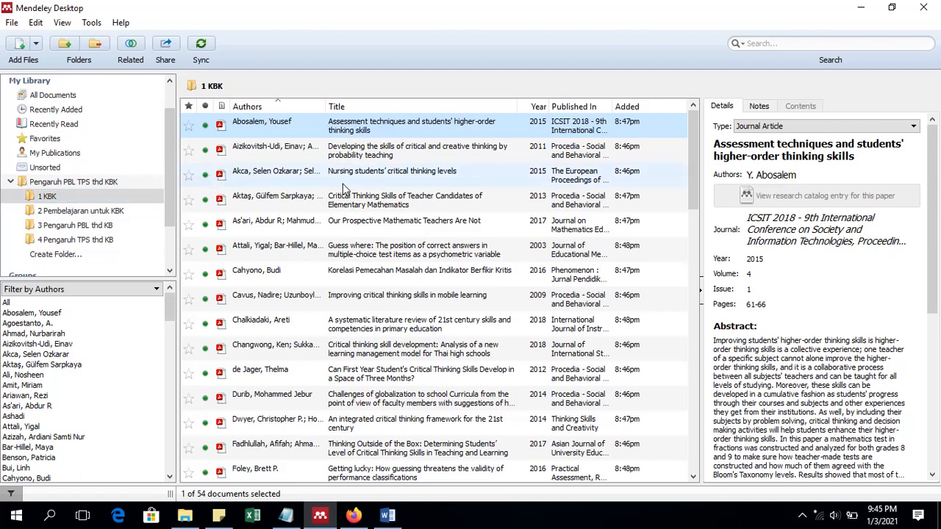
{"action": "left_click", "coordinate": [387, 515]}
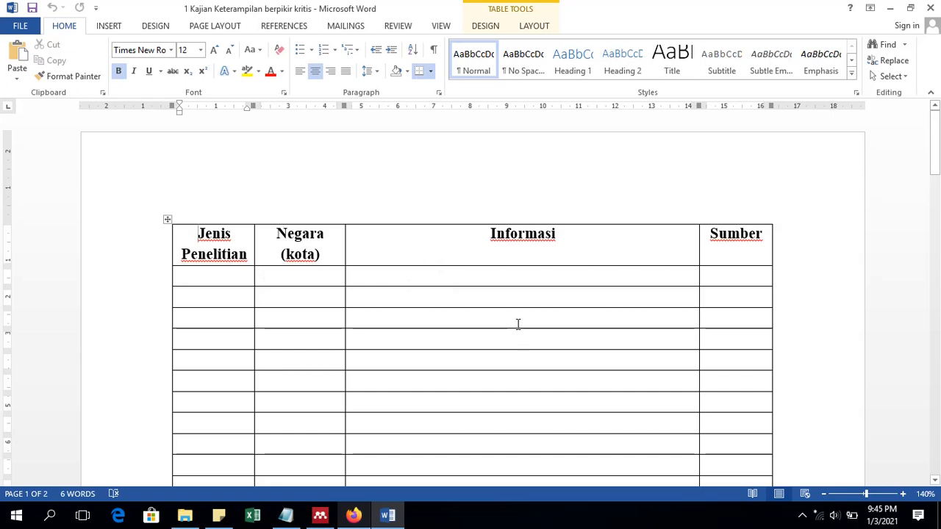
{"action": "left_click", "coordinate": [328, 516]}
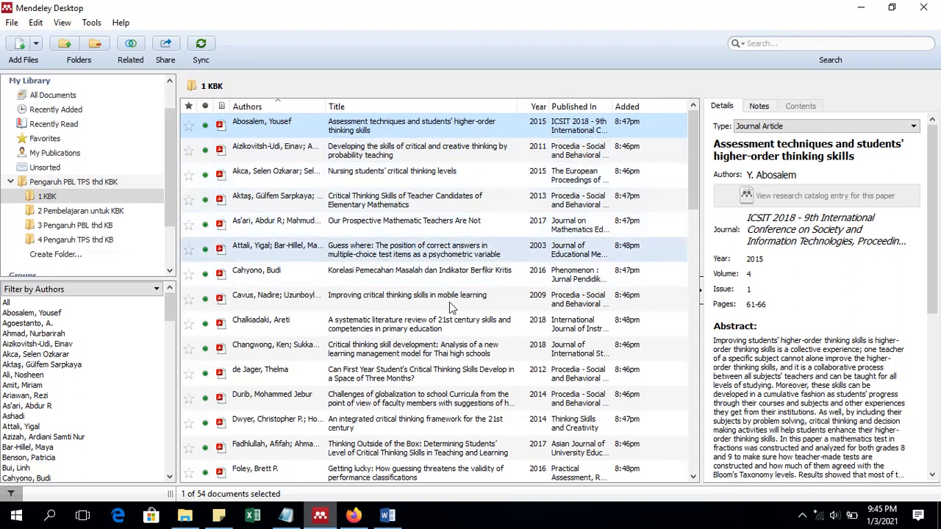
{"action": "left_click", "coordinate": [389, 514]}
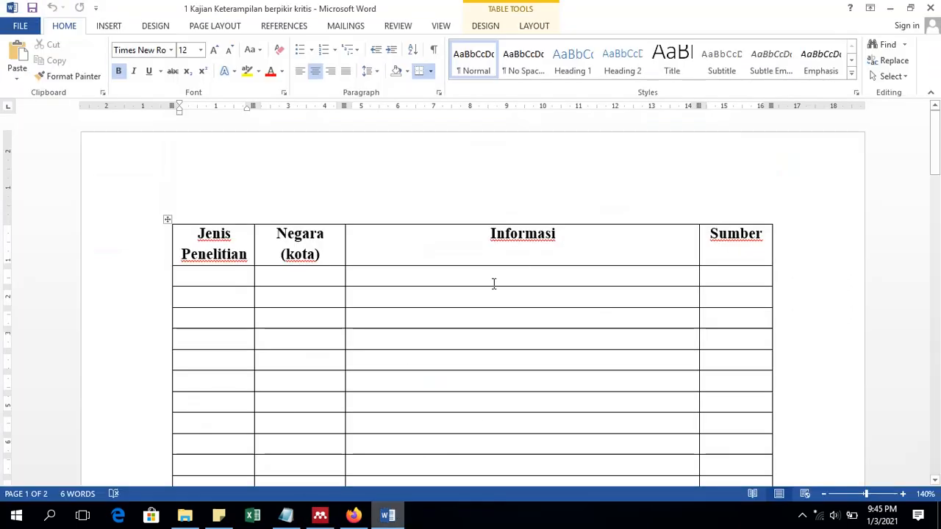
{"action": "left_click", "coordinate": [401, 519]}
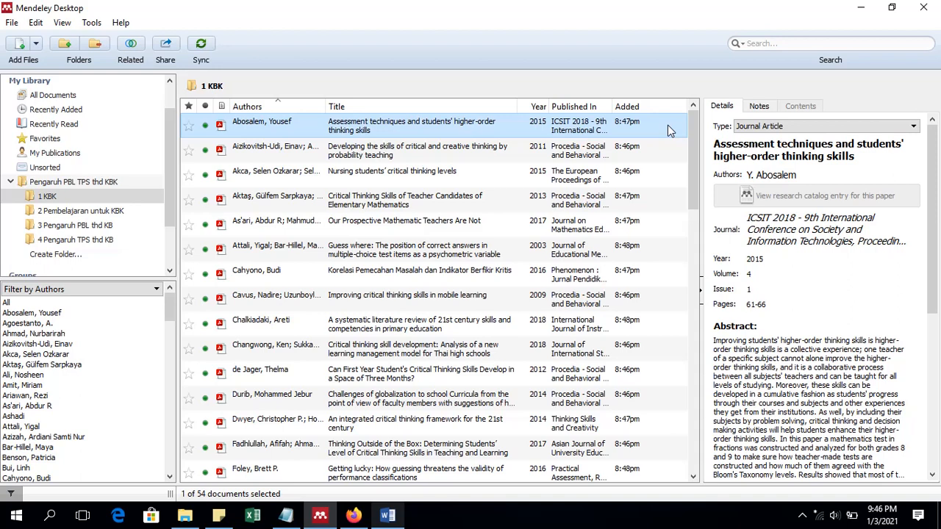
- Sort the papers in the 1 KBK folder by year, newest first, and look through the sorted list
{"action": "left_click", "coordinate": [539, 110]}
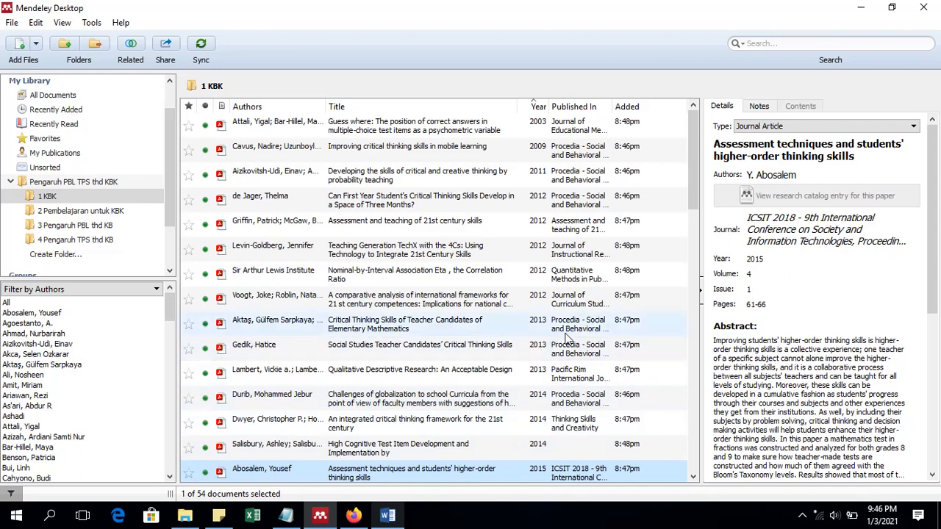
{"action": "left_click", "coordinate": [539, 108]}
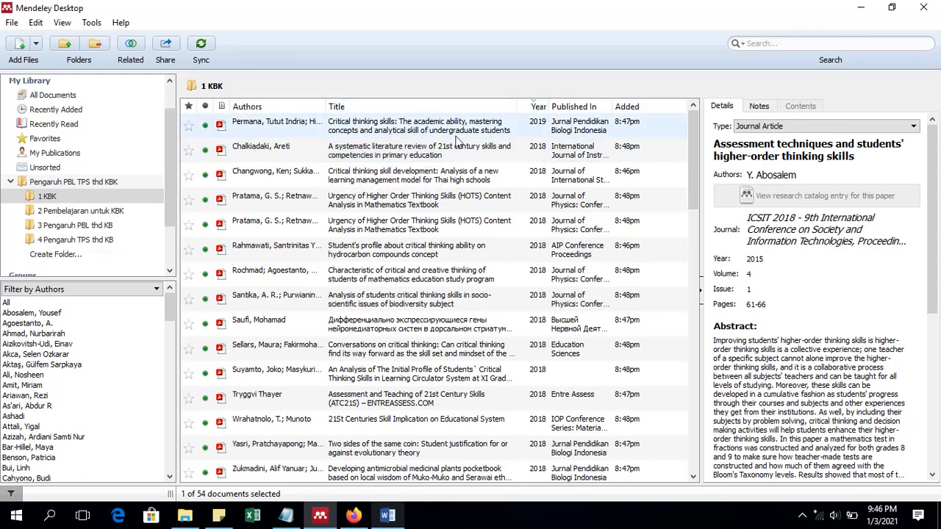
{"action": "scroll", "coordinate": [514, 220], "scroll_direction": "down", "scroll_amount": 8}
{"action": "scroll", "coordinate": [544, 324], "scroll_direction": "down", "scroll_amount": 3}
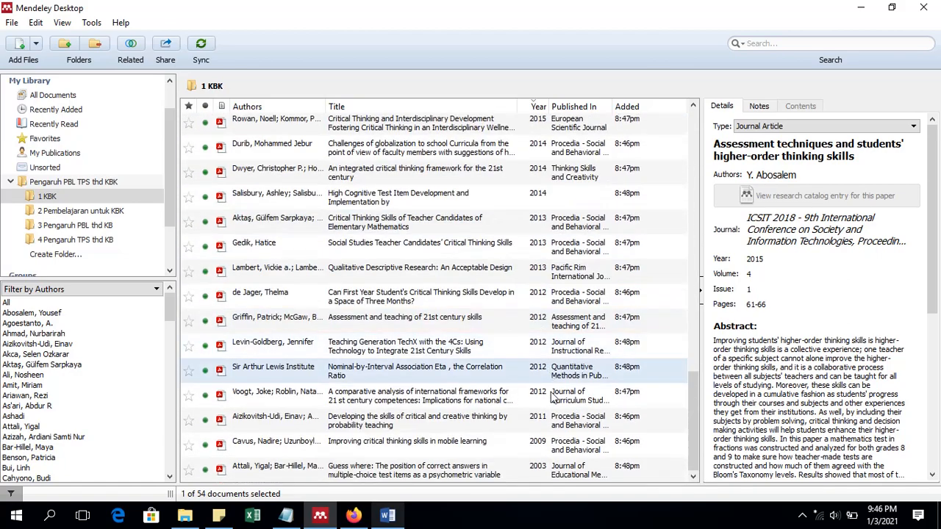
{"action": "scroll", "coordinate": [544, 294], "scroll_direction": "up", "scroll_amount": 10}
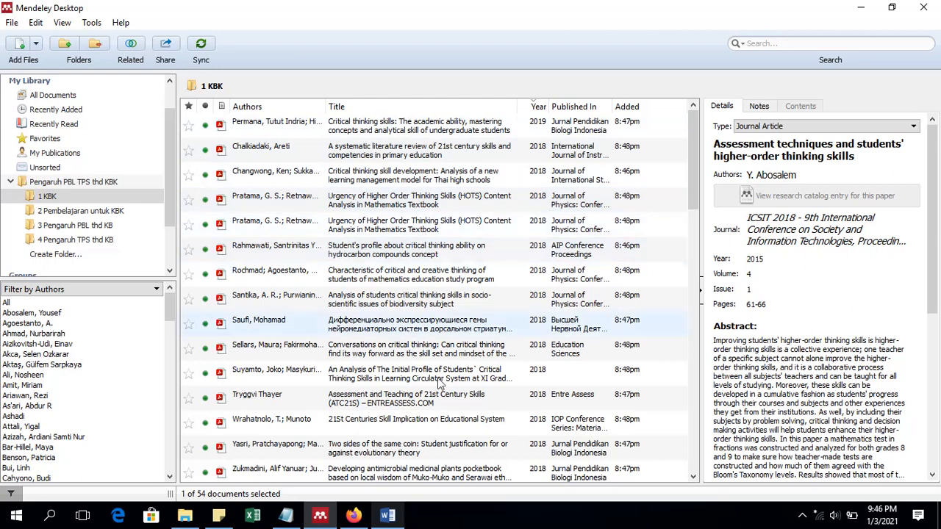
- Compare the empty rows of the Word literature table with the sorted paper list in Mendeley
{"action": "left_click", "coordinate": [387, 515]}
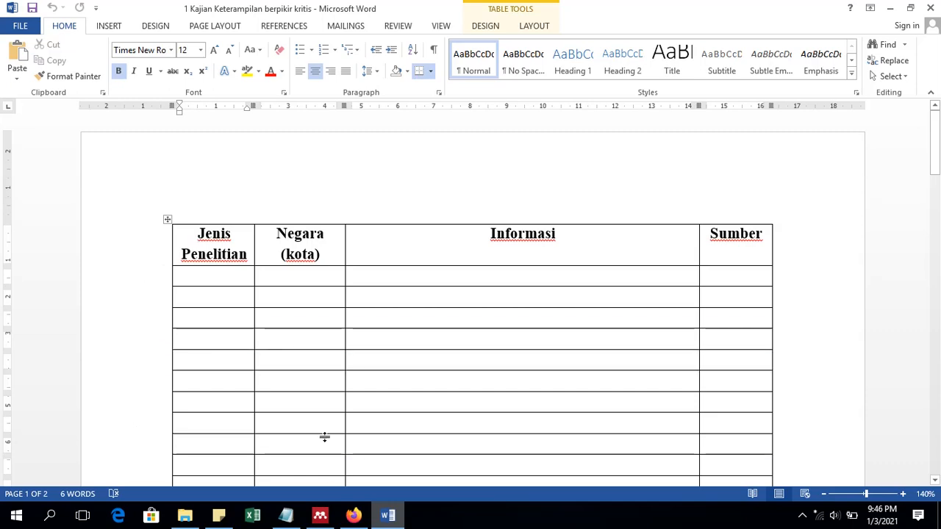
{"action": "left_click", "coordinate": [320, 515]}
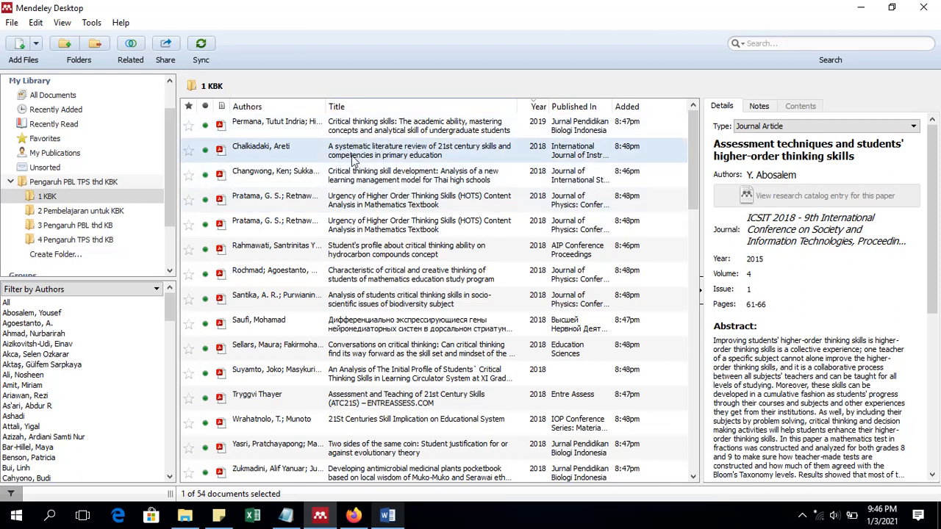
{"action": "left_click", "coordinate": [387, 515]}
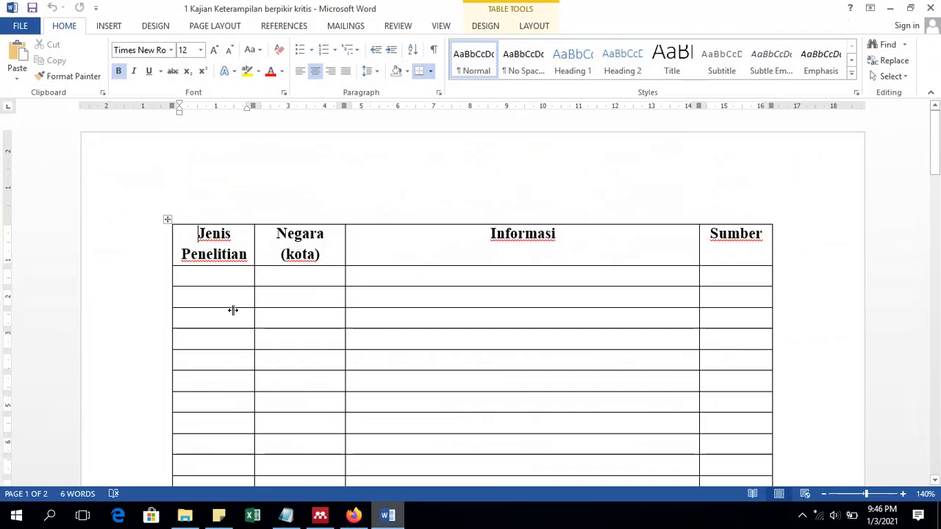
{"action": "left_click", "coordinate": [136, 282]}
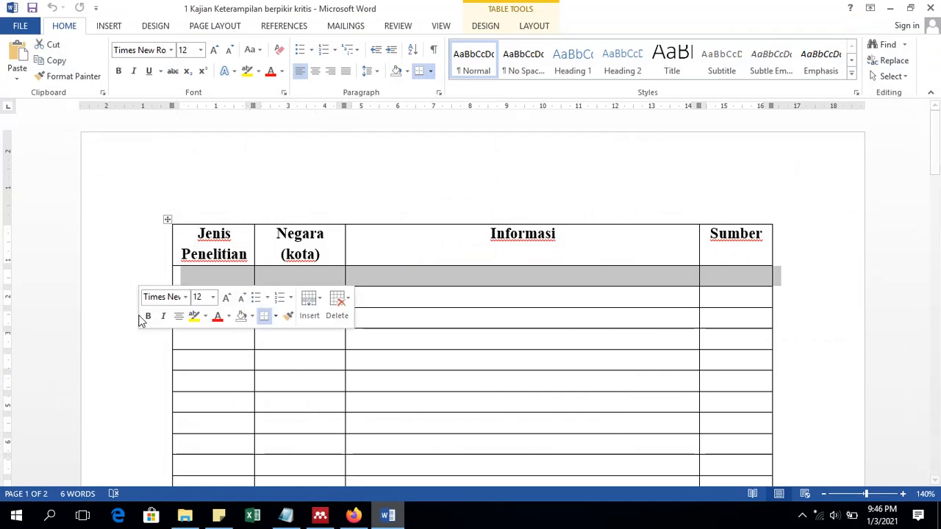
{"action": "left_click", "coordinate": [139, 359]}
{"action": "left_click", "coordinate": [161, 464]}
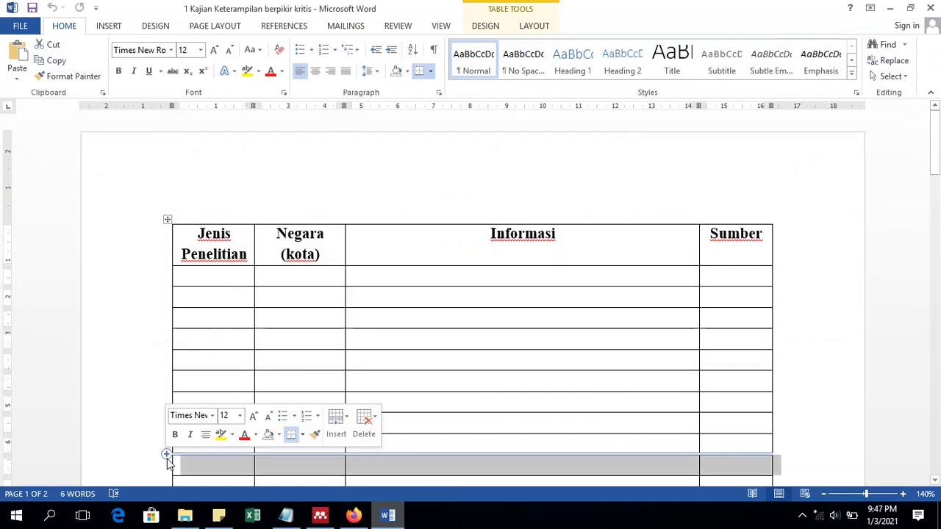
{"action": "left_click", "coordinate": [392, 518]}
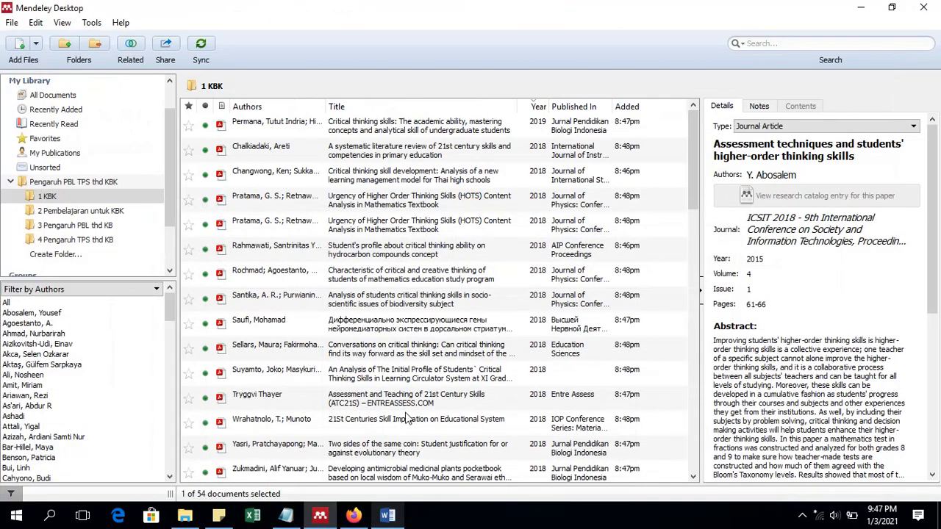
{"action": "left_click", "coordinate": [390, 518]}
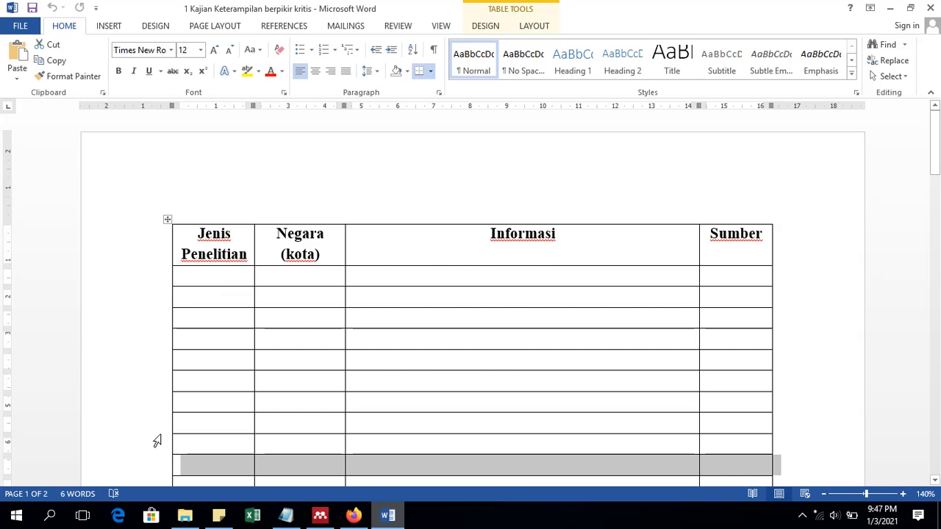
{"action": "mouse_move", "coordinate": [158, 443]}
{"action": "left_click_drag", "start_coordinate": [95, 281], "coordinate": [130, 479]}
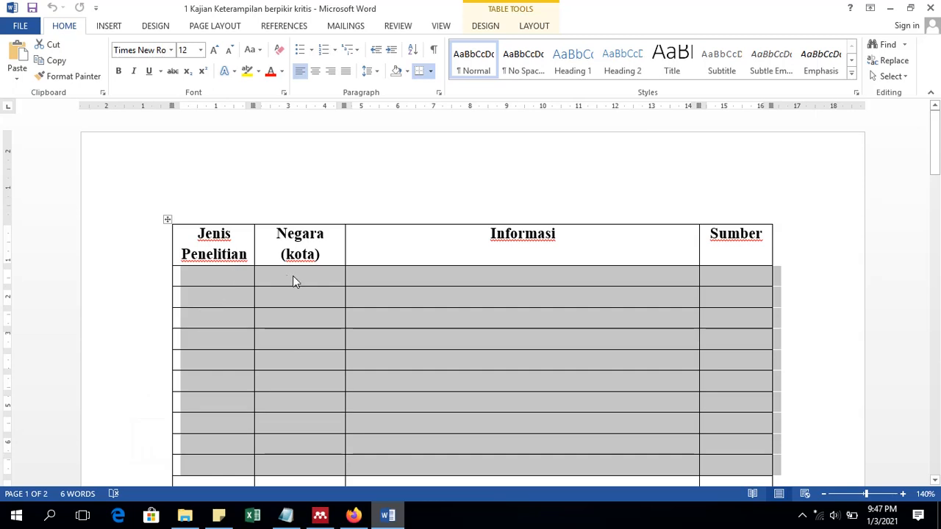
{"action": "left_click", "coordinate": [273, 280]}
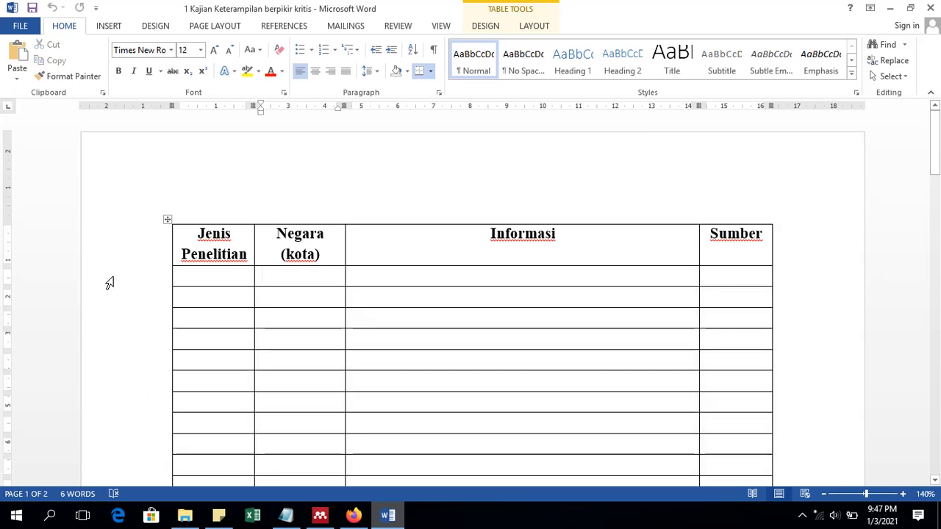
{"action": "left_click", "coordinate": [109, 283]}
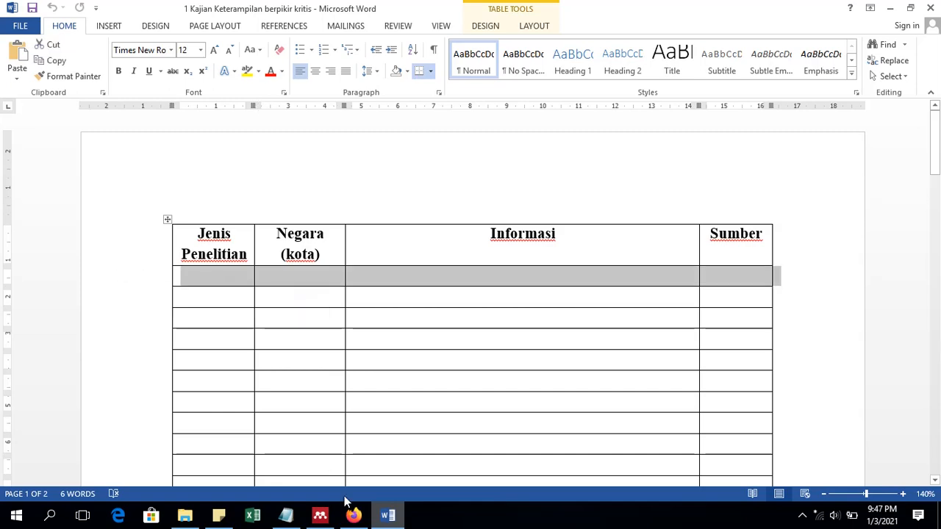
- Switch to Mendeley and open the 2019 paper "Critical thinking skills: The academic ability, mastering concepts and analytical skill of undergraduate students"
{"action": "left_click", "coordinate": [355, 517]}
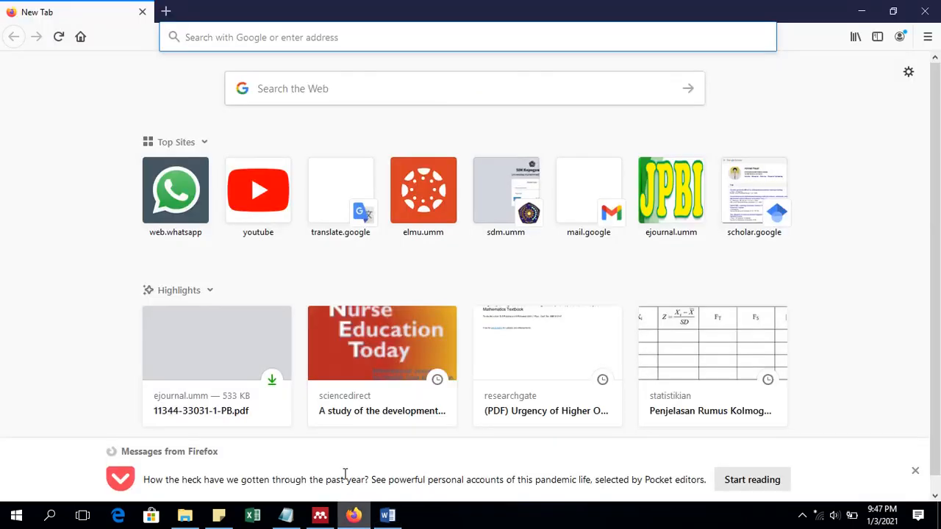
{"action": "left_click", "coordinate": [354, 516]}
{"action": "left_click", "coordinate": [321, 517]}
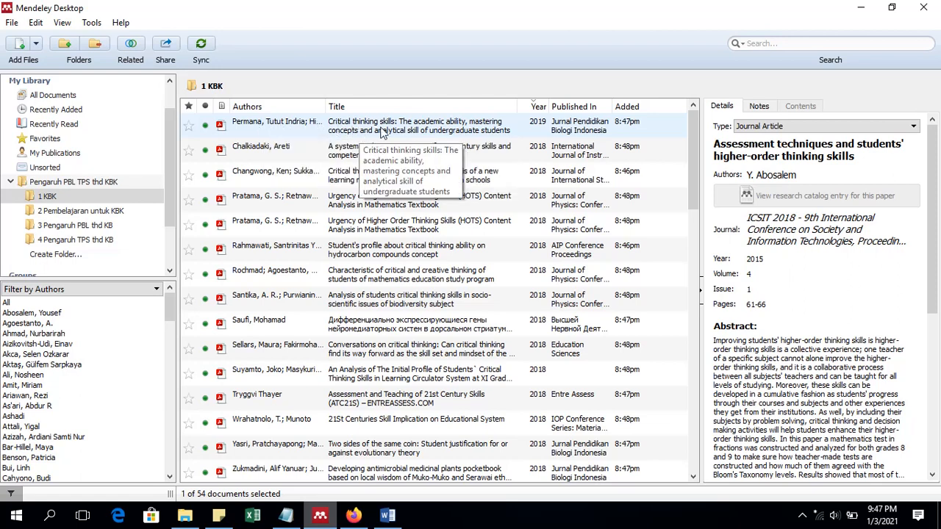
{"action": "double_click", "coordinate": [346, 131]}
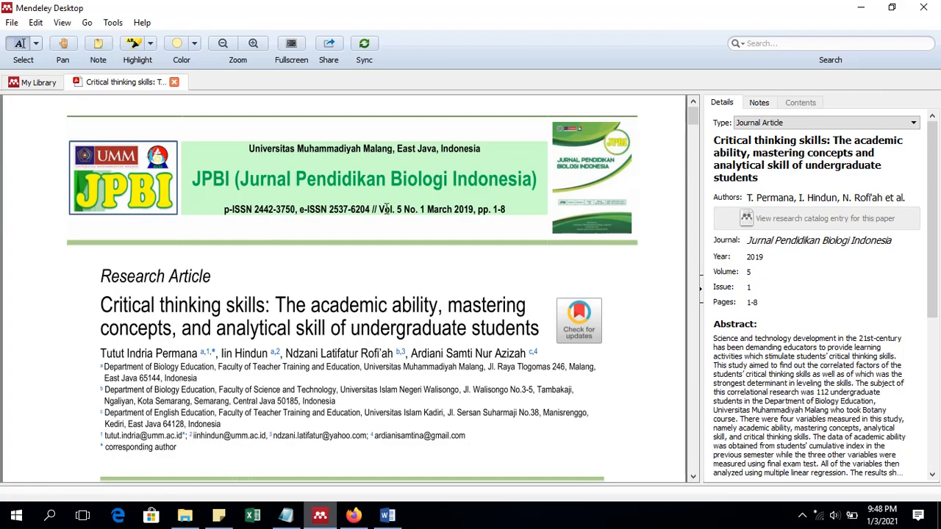
- Examine the opened article's first page for its journal header, title and author affiliations
{"action": "scroll", "coordinate": [522, 243], "scroll_direction": "down", "scroll_amount": 1}
{"action": "scroll", "coordinate": [521, 243], "scroll_direction": "down", "scroll_amount": 8}
{"action": "scroll", "coordinate": [522, 243], "scroll_direction": "up", "scroll_amount": 9}
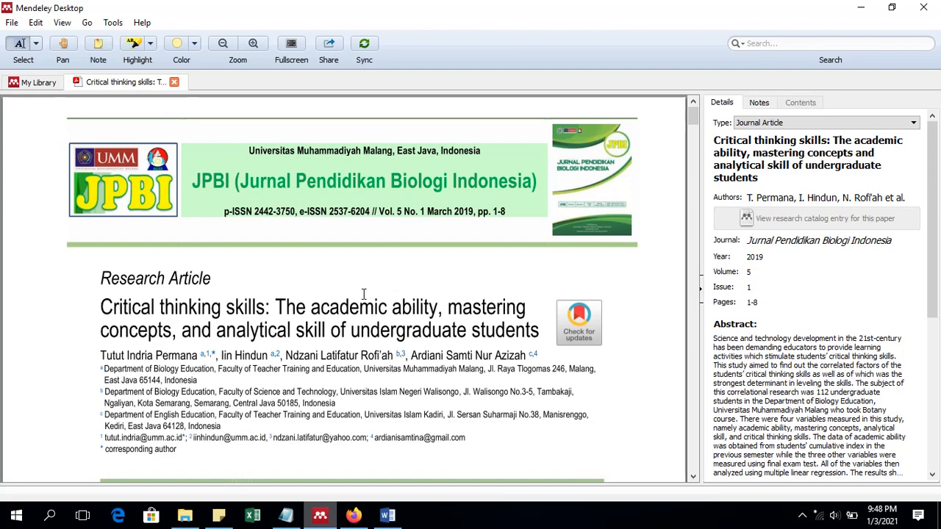
{"action": "scroll", "coordinate": [307, 283], "scroll_direction": "down", "scroll_amount": 2}
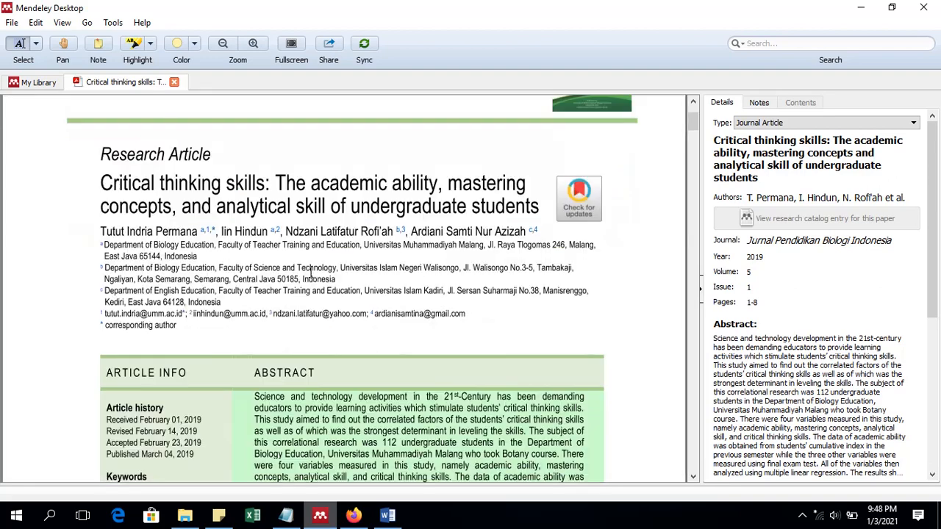
{"action": "scroll", "coordinate": [311, 273], "scroll_direction": "up", "scroll_amount": 2}
{"action": "scroll", "coordinate": [255, 273], "scroll_direction": "down", "scroll_amount": 3}
{"action": "scroll", "coordinate": [259, 272], "scroll_direction": "up", "scroll_amount": 3}
{"action": "scroll", "coordinate": [261, 272], "scroll_direction": "down", "scroll_amount": 5}
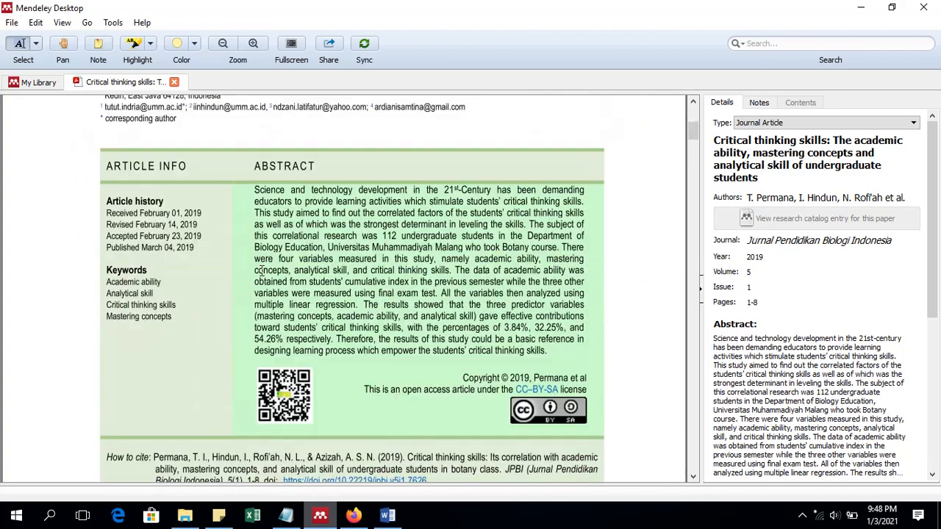
{"action": "scroll", "coordinate": [262, 272], "scroll_direction": "up", "scroll_amount": 5}
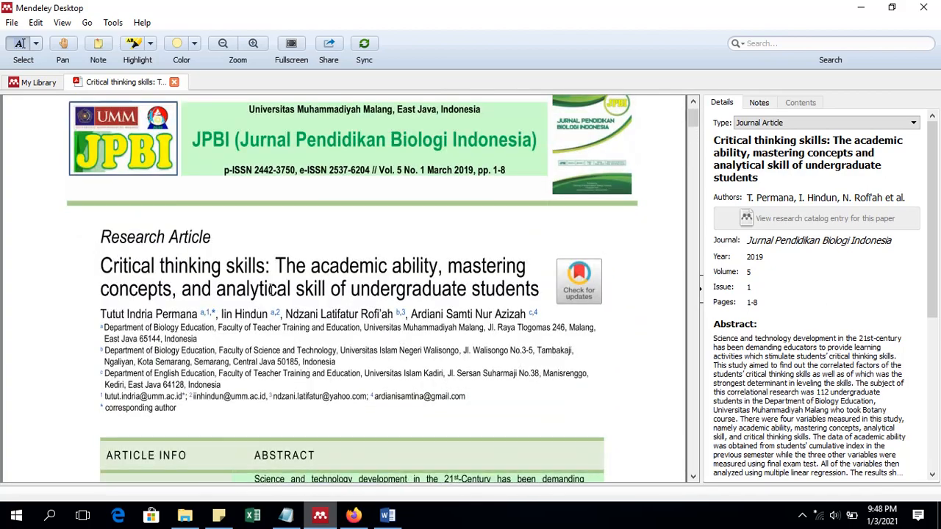
{"action": "scroll", "coordinate": [271, 291], "scroll_direction": "down", "scroll_amount": 1}
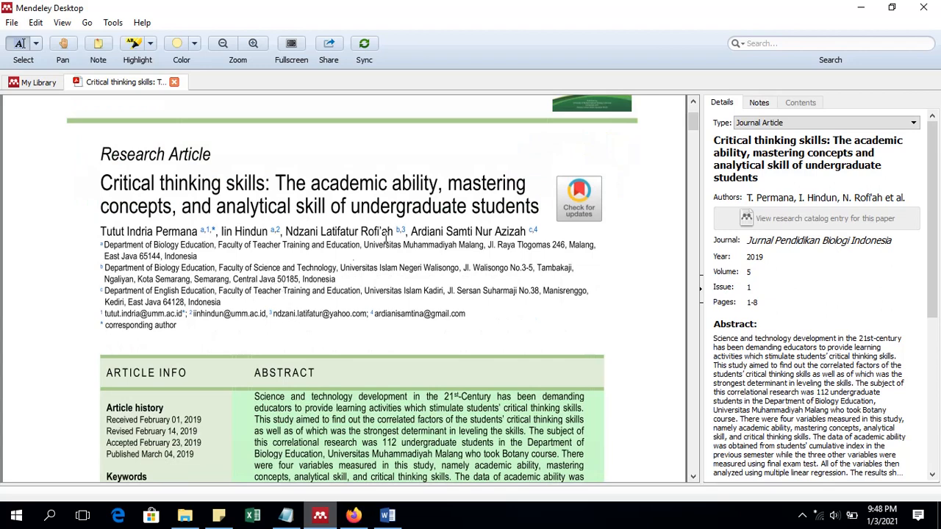
{"action": "scroll", "coordinate": [393, 236], "scroll_direction": "down", "scroll_amount": 1}
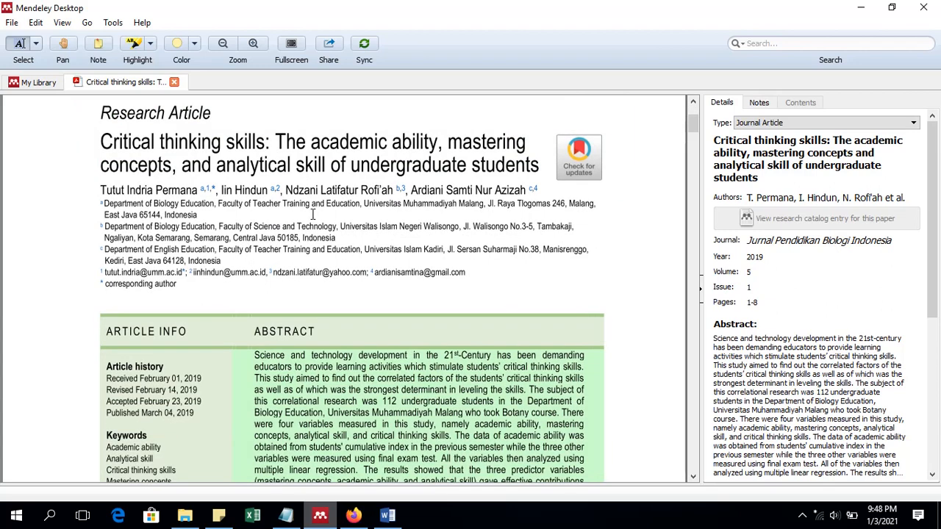
{"action": "scroll", "coordinate": [312, 217], "scroll_direction": "up", "scroll_amount": 3}
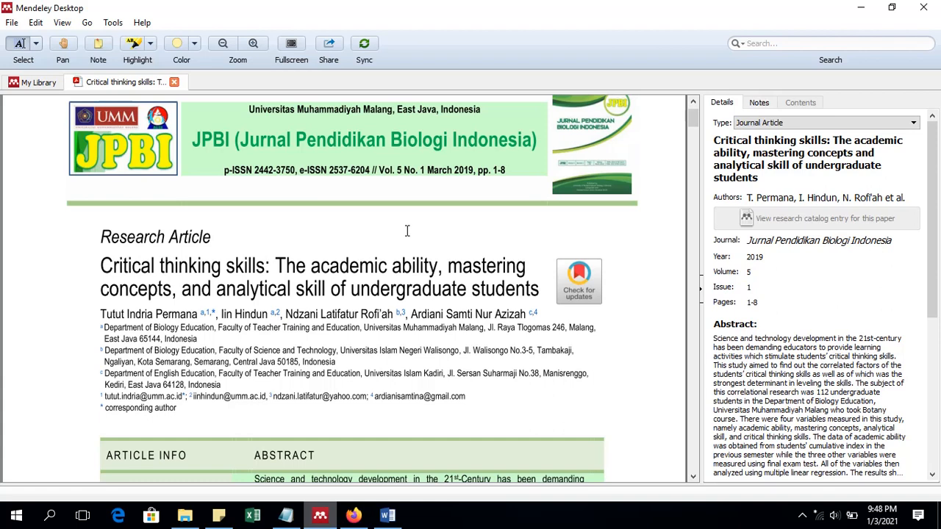
- Read the article's abstract to identify the research type, location and main findings
{"action": "scroll", "coordinate": [485, 254], "scroll_direction": "down", "scroll_amount": 1}
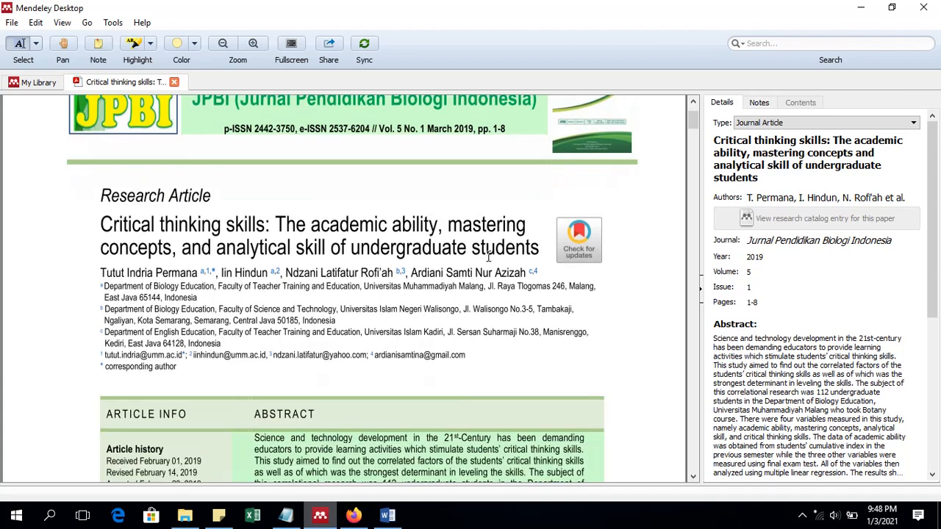
{"action": "scroll", "coordinate": [505, 281], "scroll_direction": "down", "scroll_amount": 2}
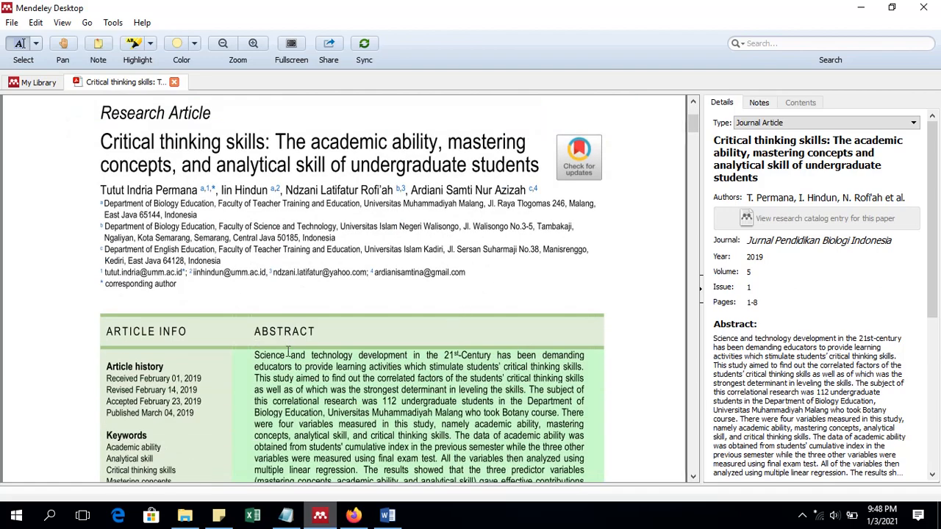
{"action": "scroll", "coordinate": [268, 335], "scroll_direction": "down", "scroll_amount": 7}
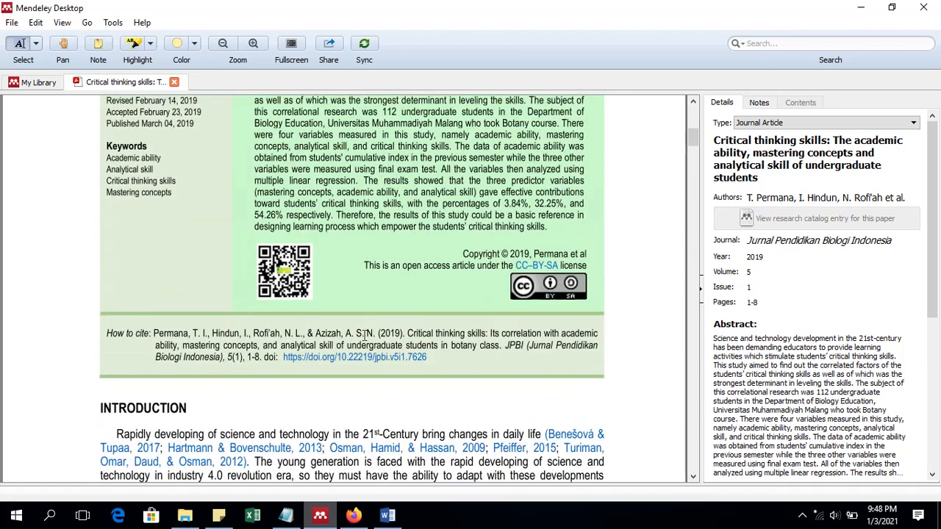
{"action": "scroll", "coordinate": [515, 349], "scroll_direction": "up", "scroll_amount": 3}
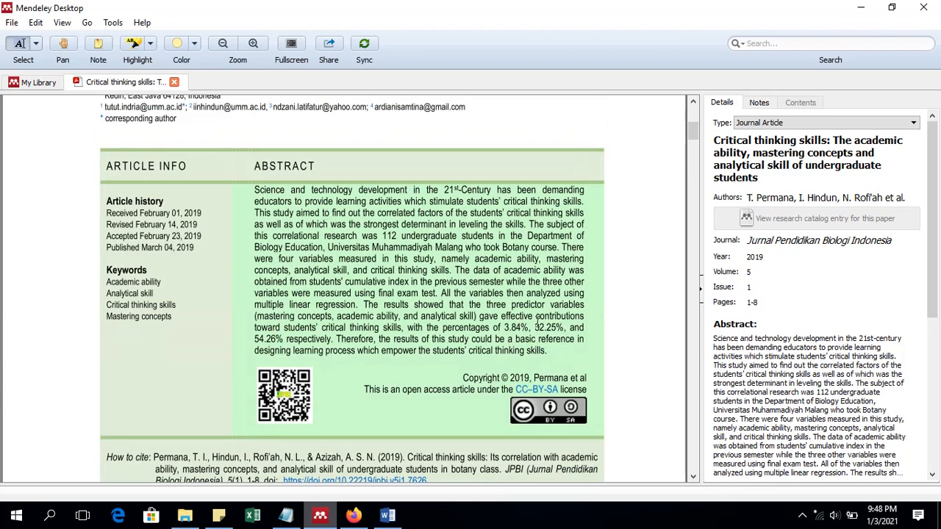
{"action": "scroll", "coordinate": [541, 322], "scroll_direction": "up", "scroll_amount": 1}
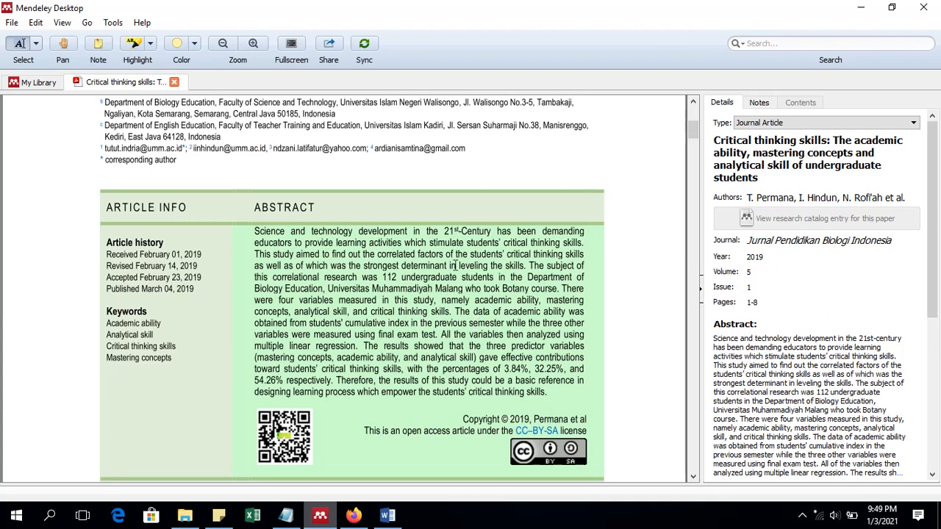
{"action": "scroll", "coordinate": [292, 248], "scroll_direction": "up", "scroll_amount": 2}
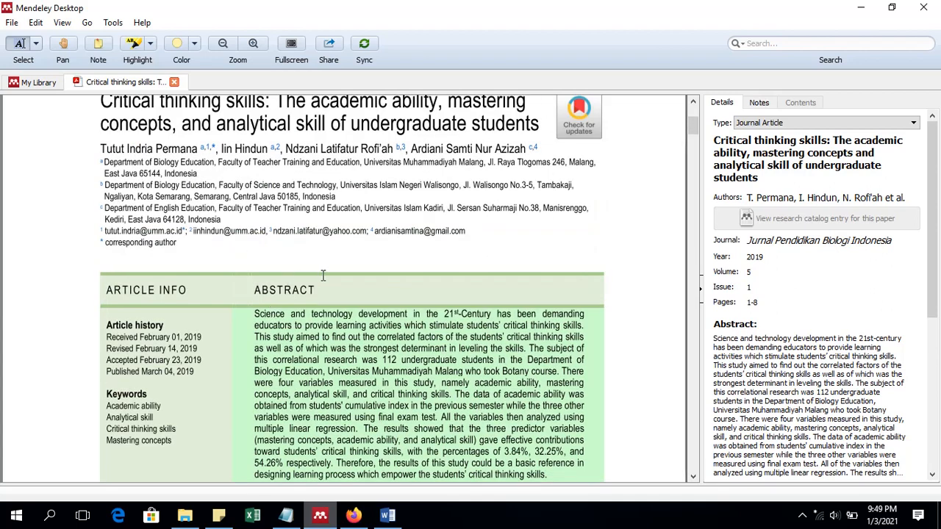
- Examine the article's affiliations, abstract and method pages, including the critical thinking rubric in Table 1, for the study's details
{"action": "scroll", "coordinate": [360, 250], "scroll_direction": "up", "scroll_amount": 2}
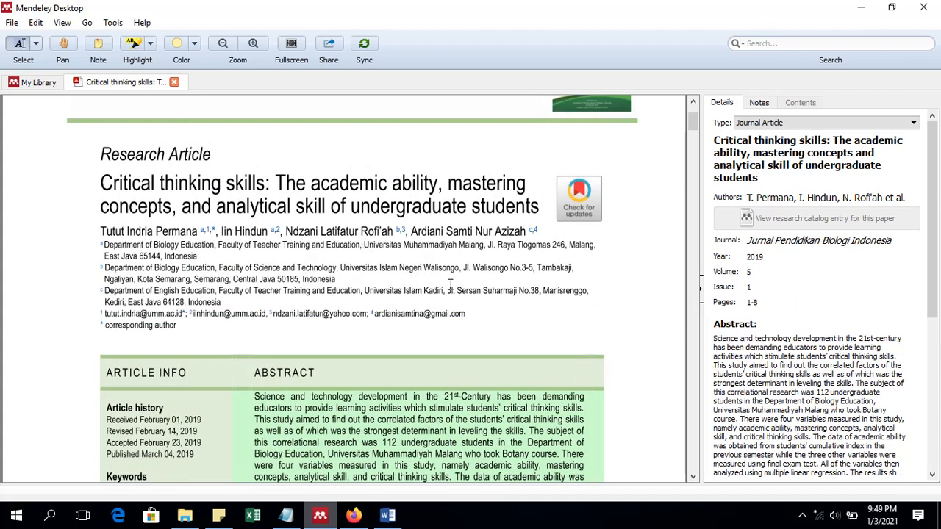
{"action": "scroll", "coordinate": [381, 278], "scroll_direction": "down", "scroll_amount": 1}
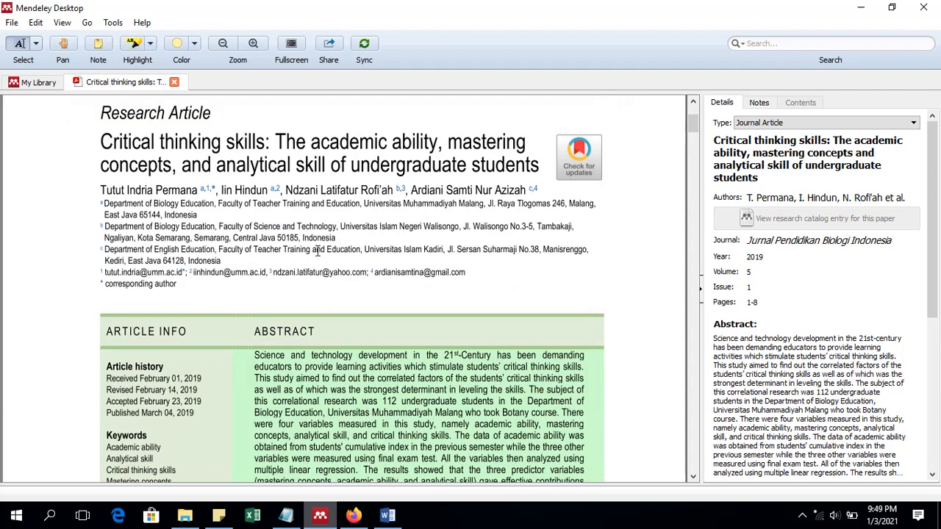
{"action": "scroll", "coordinate": [291, 368], "scroll_direction": "down", "scroll_amount": 4}
{"action": "scroll", "coordinate": [295, 352], "scroll_direction": "up", "scroll_amount": 3}
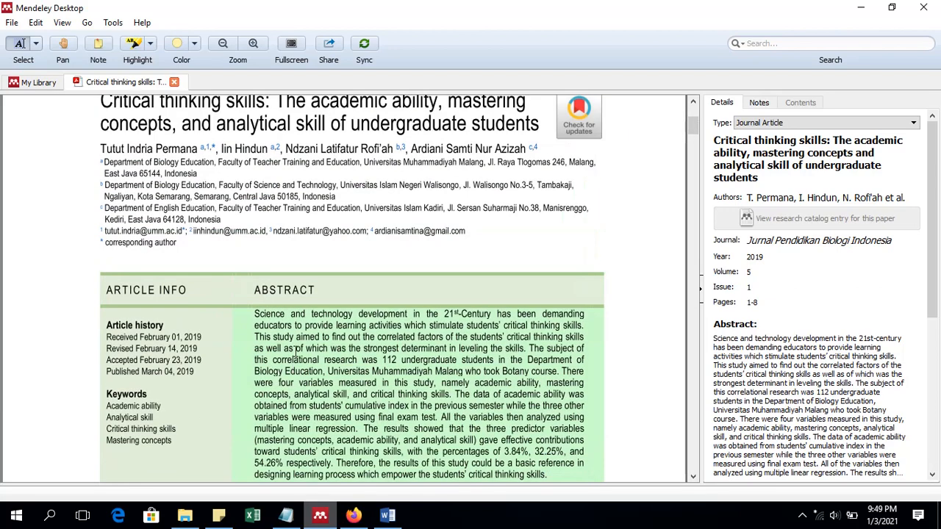
{"action": "scroll", "coordinate": [297, 352], "scroll_direction": "down", "scroll_amount": 4}
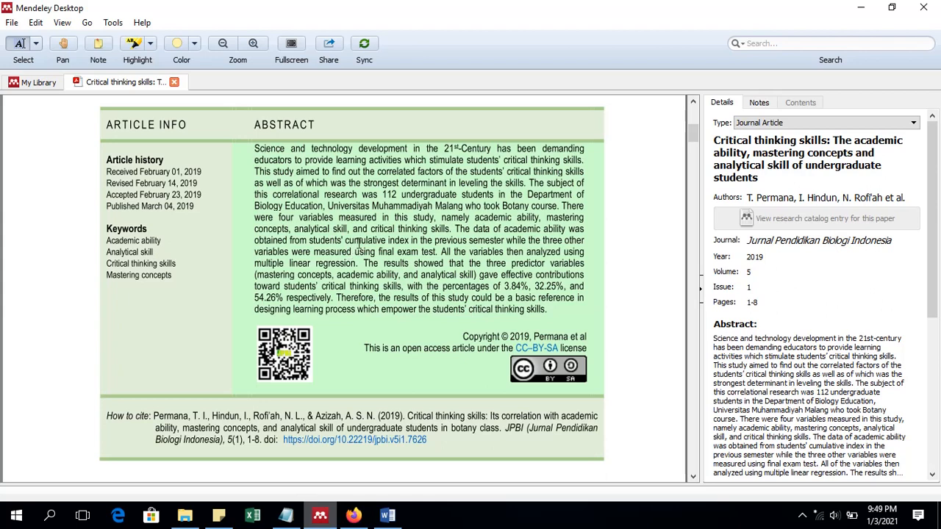
{"action": "scroll", "coordinate": [358, 243], "scroll_direction": "down", "scroll_amount": 15}
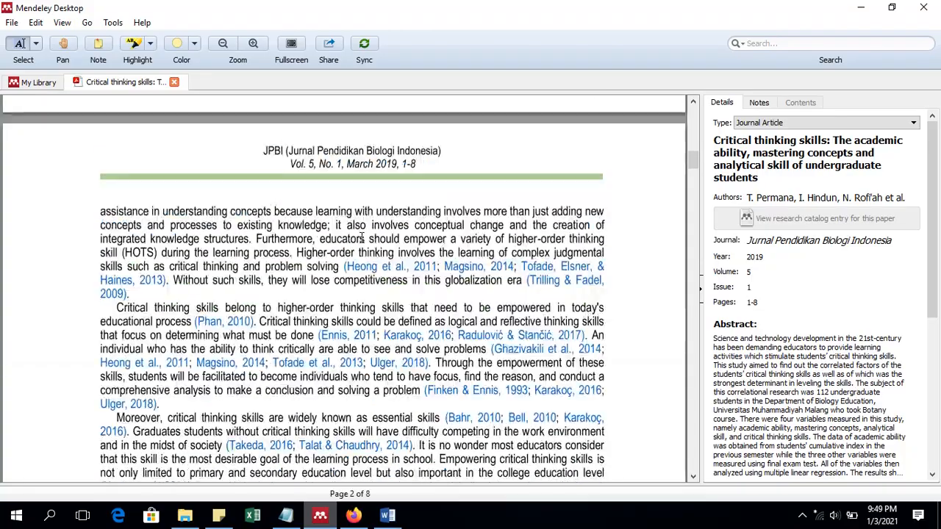
{"action": "scroll", "coordinate": [361, 239], "scroll_direction": "down", "scroll_amount": 15}
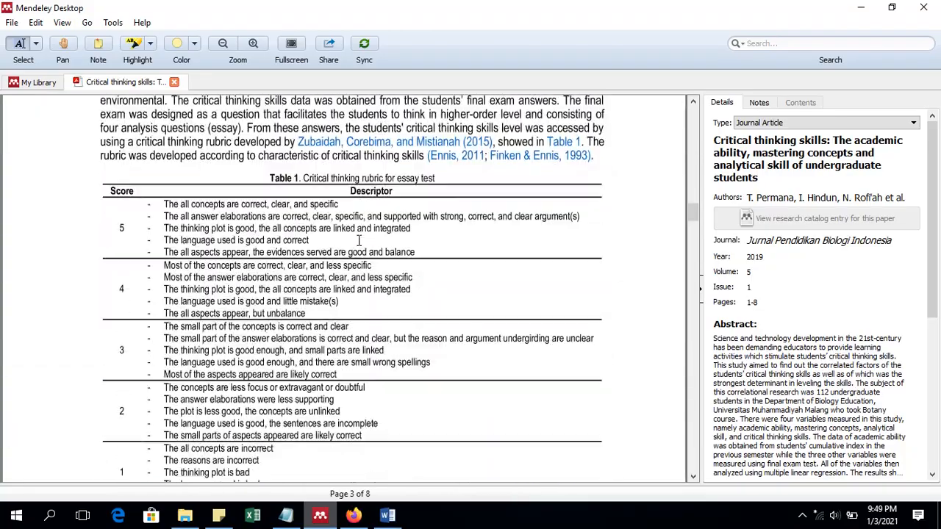
{"action": "scroll", "coordinate": [358, 239], "scroll_direction": "up", "scroll_amount": 20}
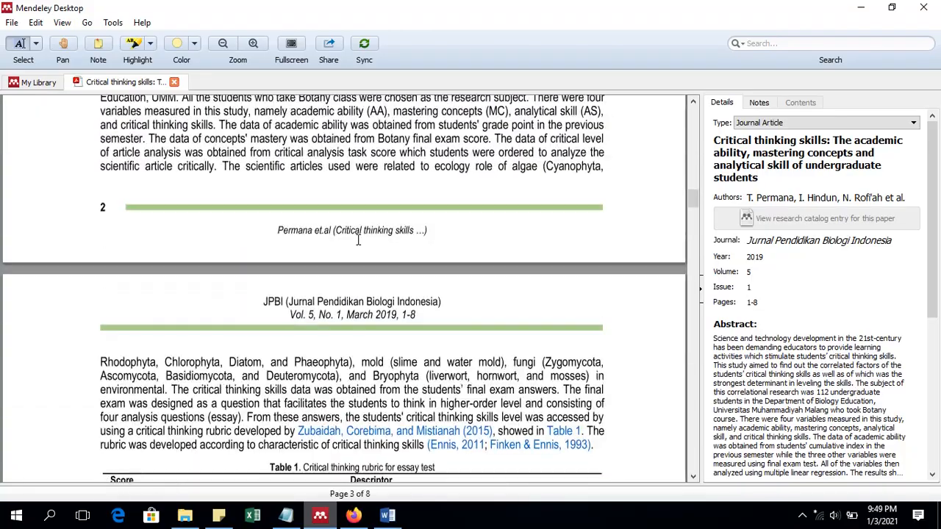
{"action": "scroll", "coordinate": [358, 239], "scroll_direction": "up", "scroll_amount": 5}
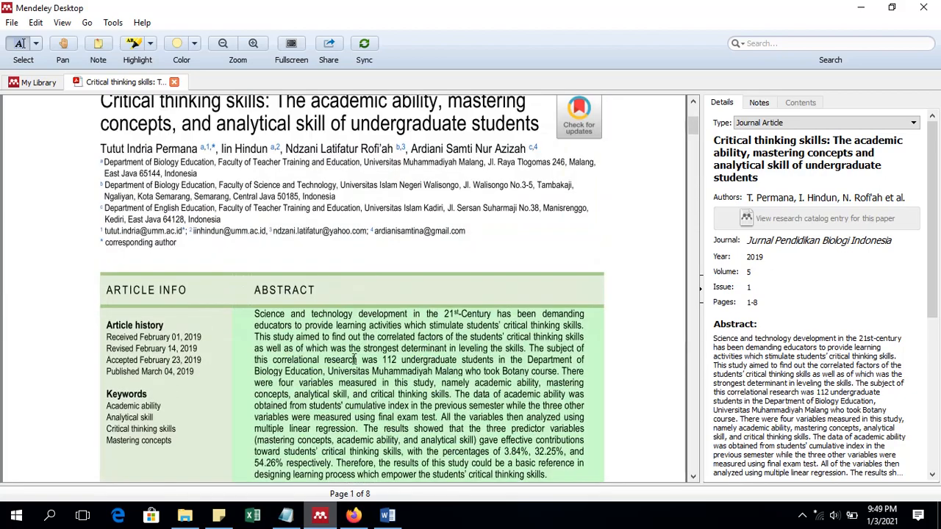
- Check the Word table's column headings against the article's abstract, reading the sentences on the study's aim and research type
{"action": "left_click", "coordinate": [388, 517]}
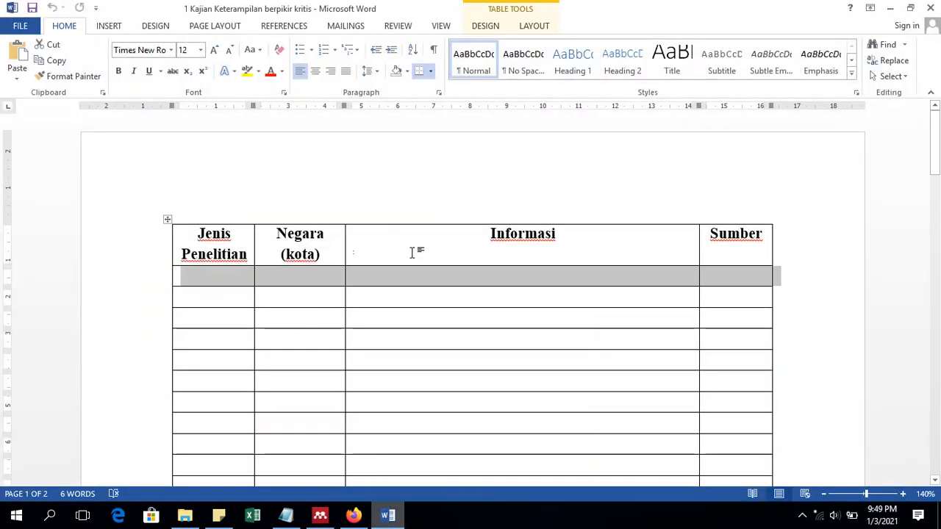
{"action": "left_click", "coordinate": [335, 257]}
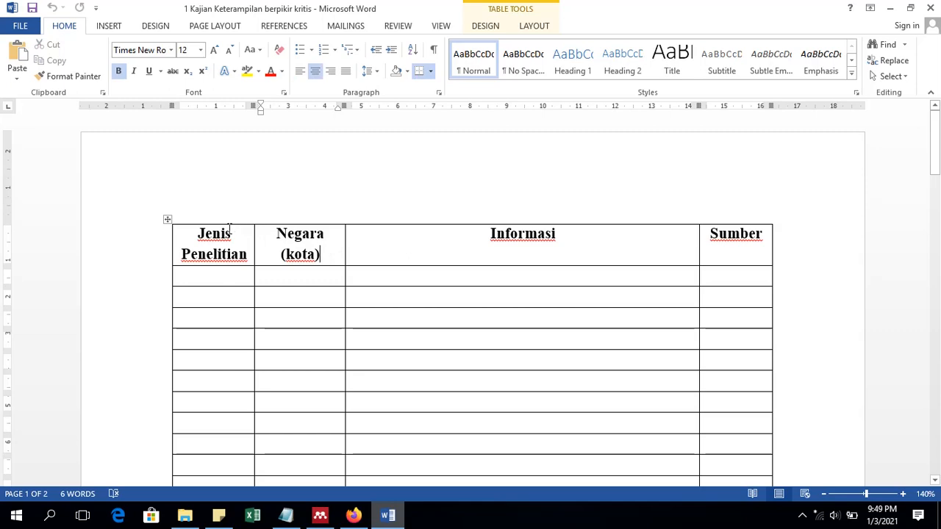
{"action": "left_click", "coordinate": [321, 517]}
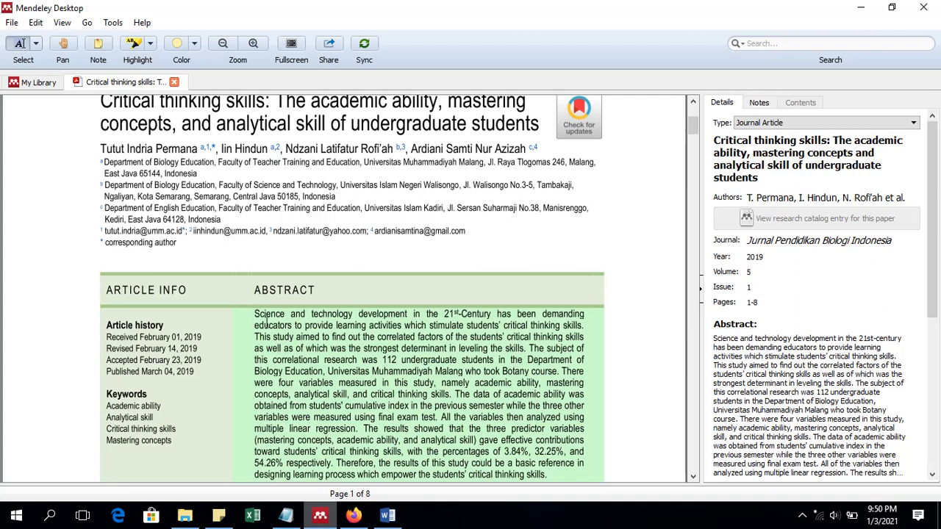
{"action": "left_click_drag", "start_coordinate": [256, 315], "coordinate": [475, 360]}
{"action": "left_click", "coordinate": [474, 360]}
{"action": "left_click_drag", "start_coordinate": [254, 338], "coordinate": [455, 345]}
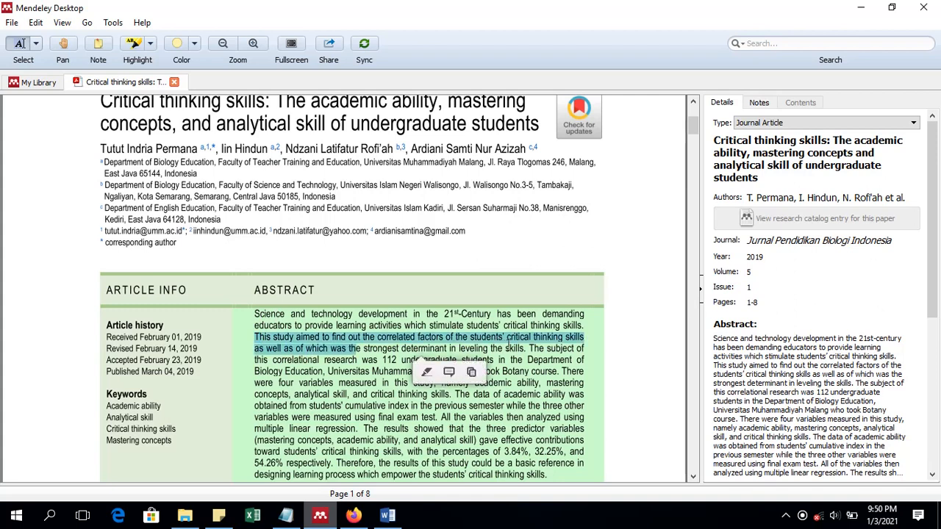
{"action": "left_click", "coordinate": [524, 344]}
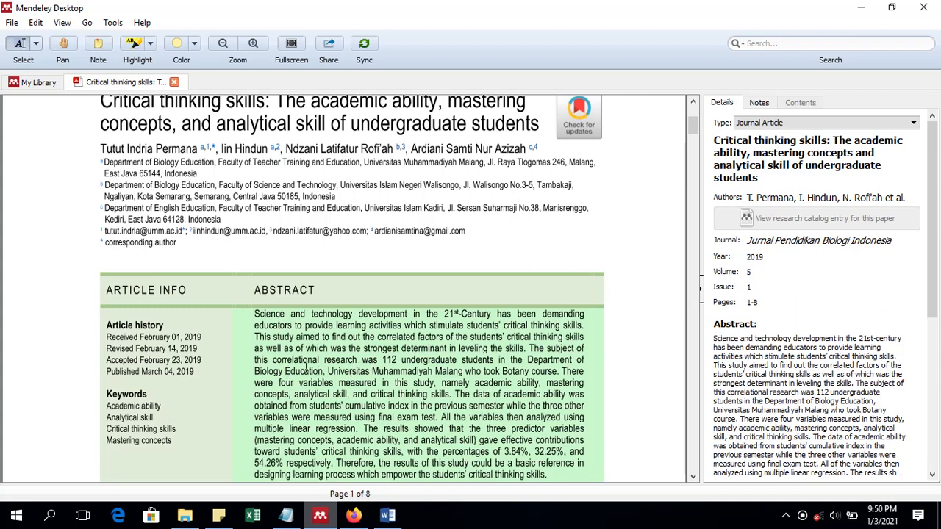
- Enter "korelasional" as the research type in the first empty row of the Word table
{"action": "left_click", "coordinate": [388, 514]}
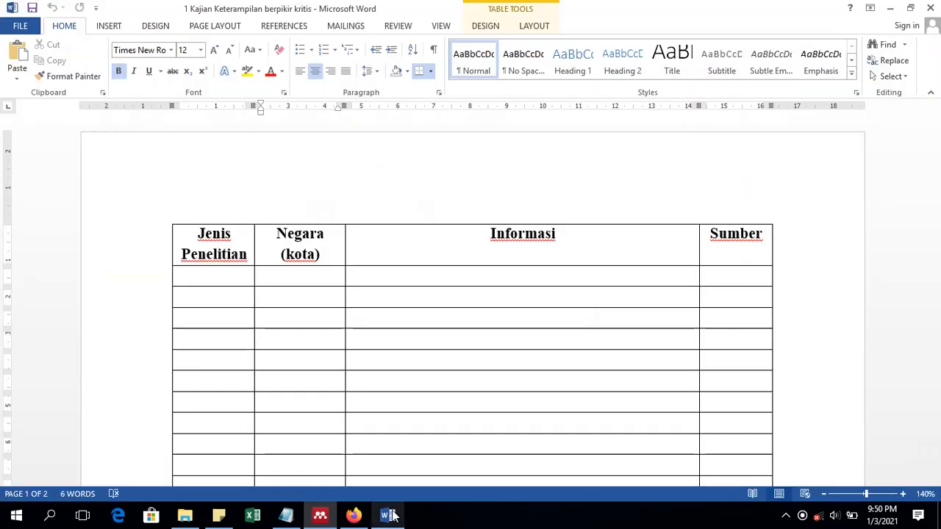
{"action": "left_click", "coordinate": [198, 281]}
{"action": "type", "text": "kore"}
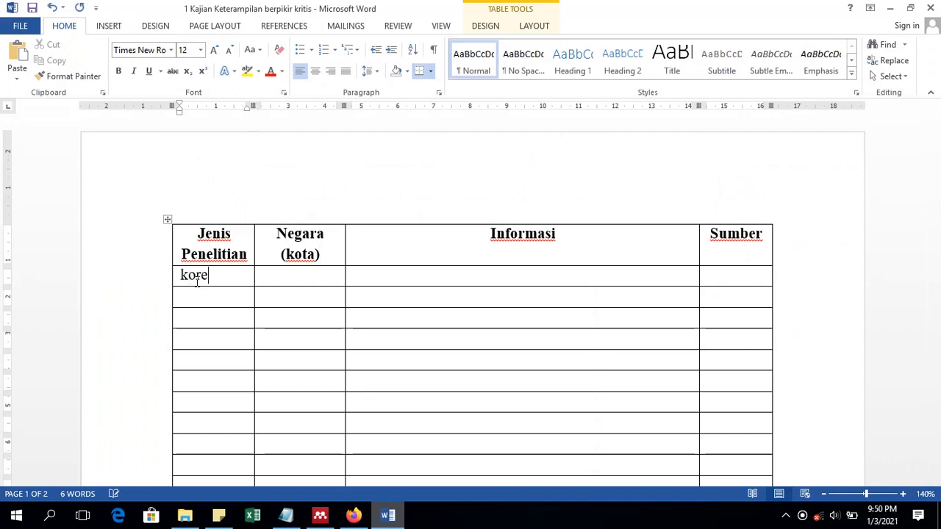
{"action": "type", "text": "lasiona"}
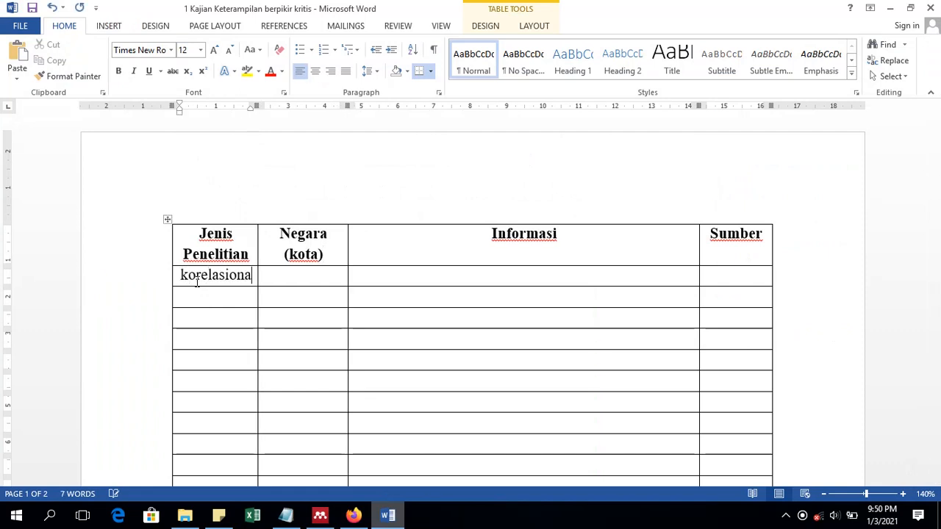
{"action": "type", "text": "l"}
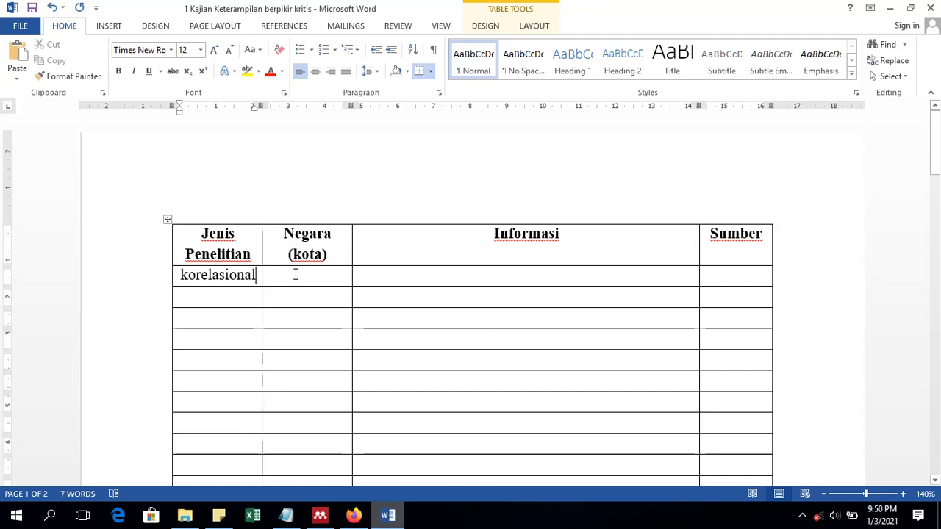
- Check the study's location in the Mendeley abstract and enter "Indonesia (Malang)" in the Word row's Negara (kota) cell
{"action": "left_click", "coordinate": [354, 515]}
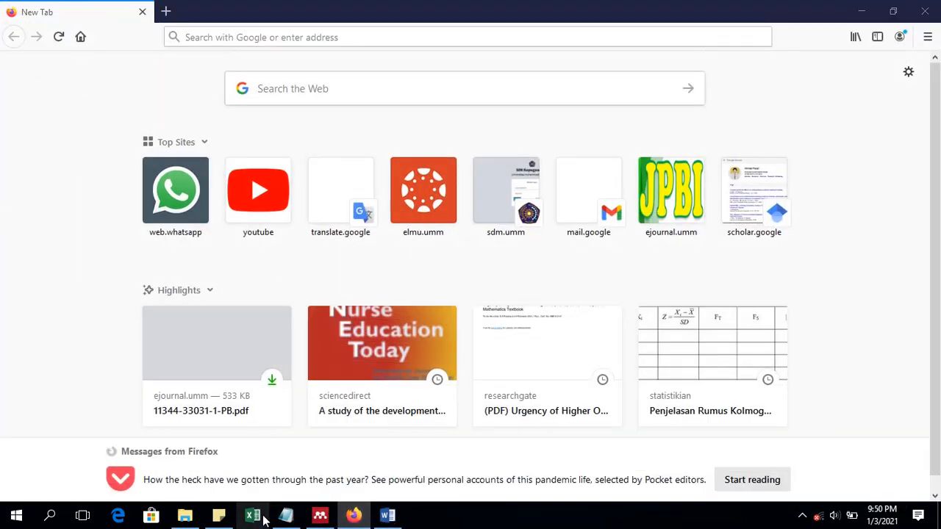
{"action": "left_click", "coordinate": [320, 515]}
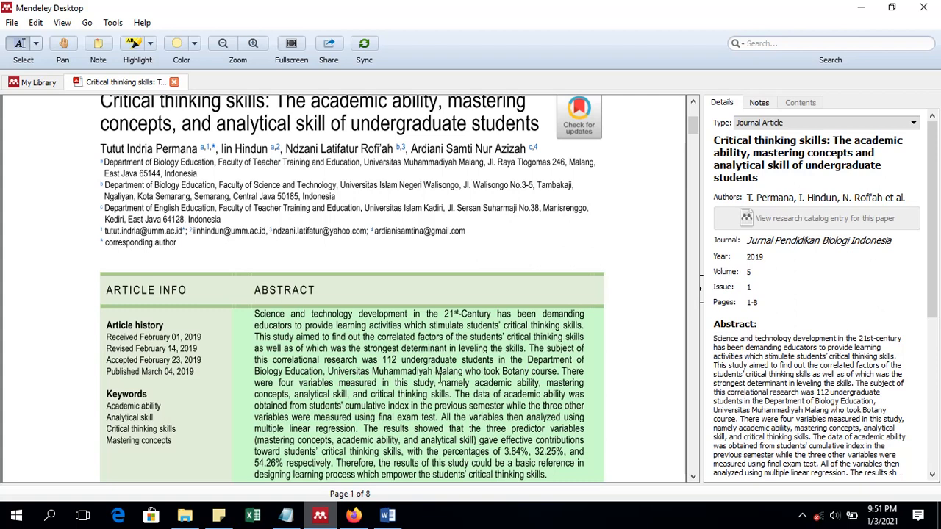
{"action": "left_click", "coordinate": [388, 515]}
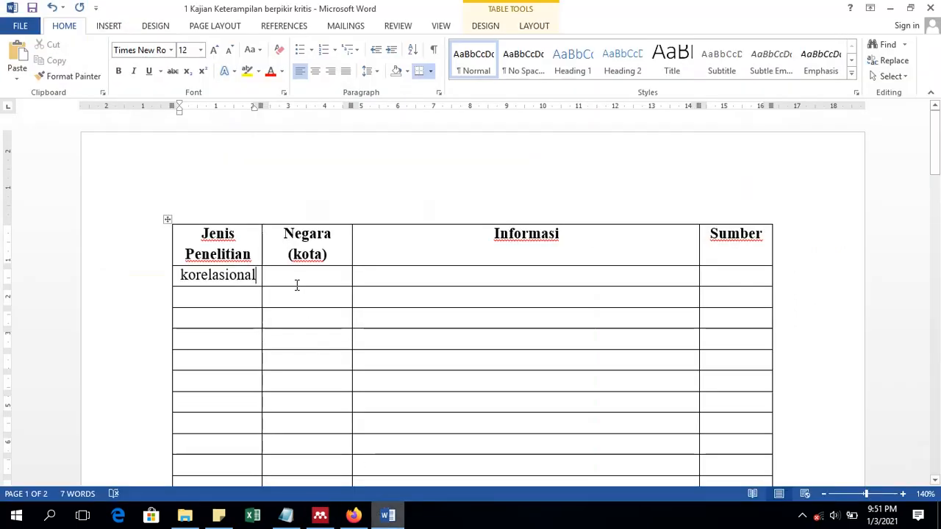
{"action": "type", "text": "Indone"}
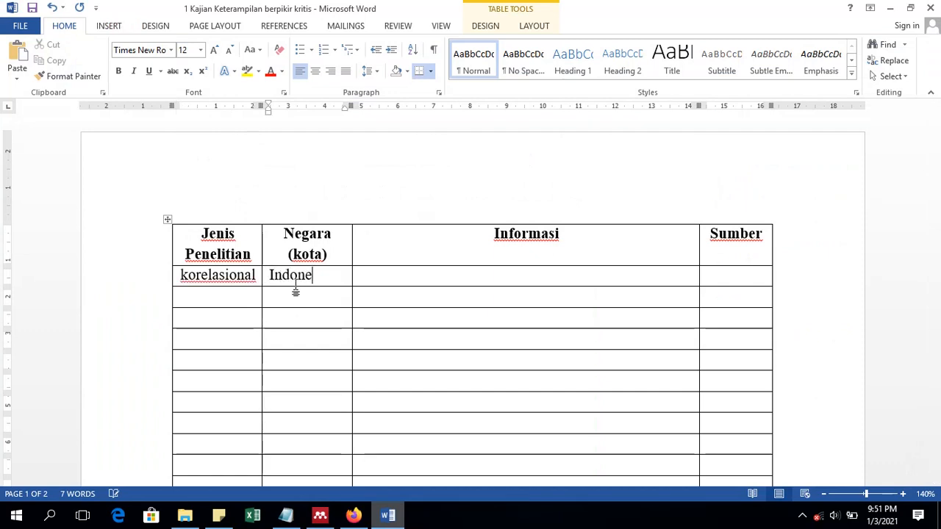
{"action": "type", "text": "sia (Malan"}
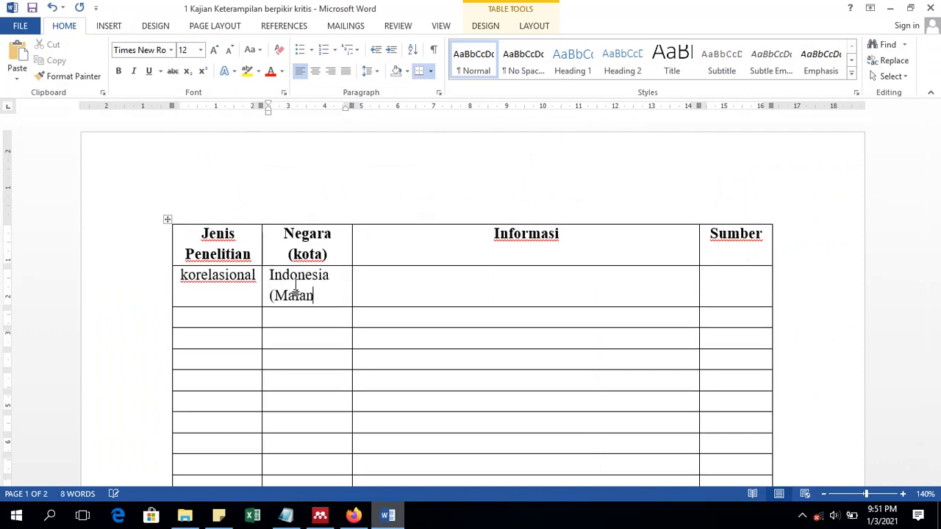
{"action": "type", "text": "g)"}
- Review the article's first page in Mendeley and enter the label "Subjek" in the Word row's Informasi cell
{"action": "left_click", "coordinate": [371, 286]}
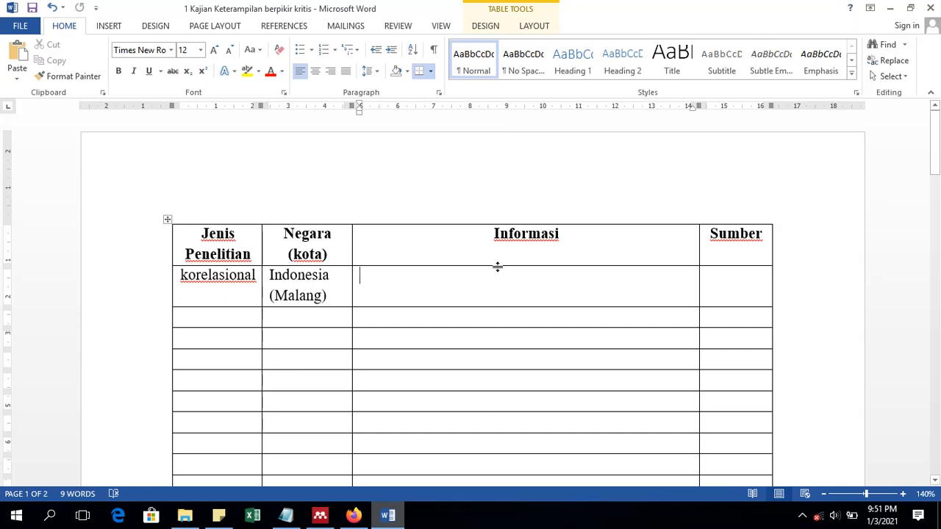
{"action": "left_click", "coordinate": [353, 516]}
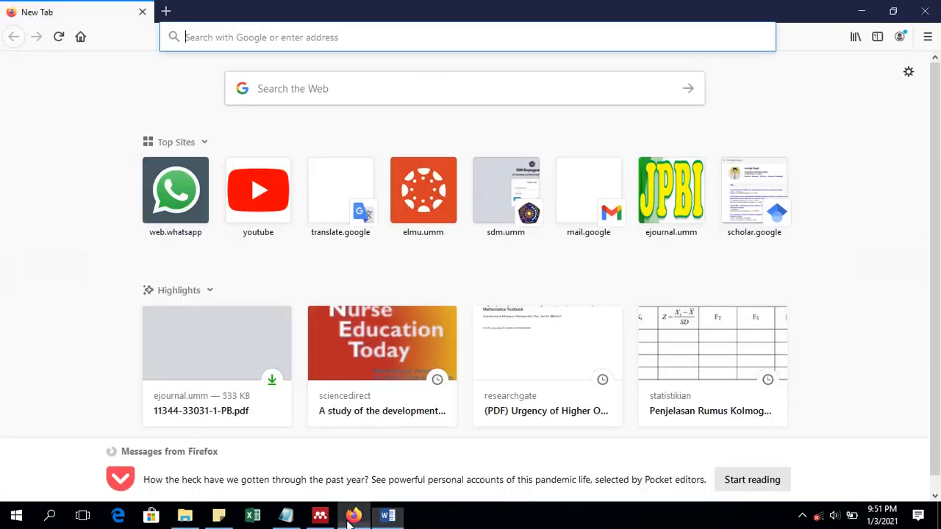
{"action": "left_click", "coordinate": [353, 516]}
{"action": "left_click", "coordinate": [322, 517]}
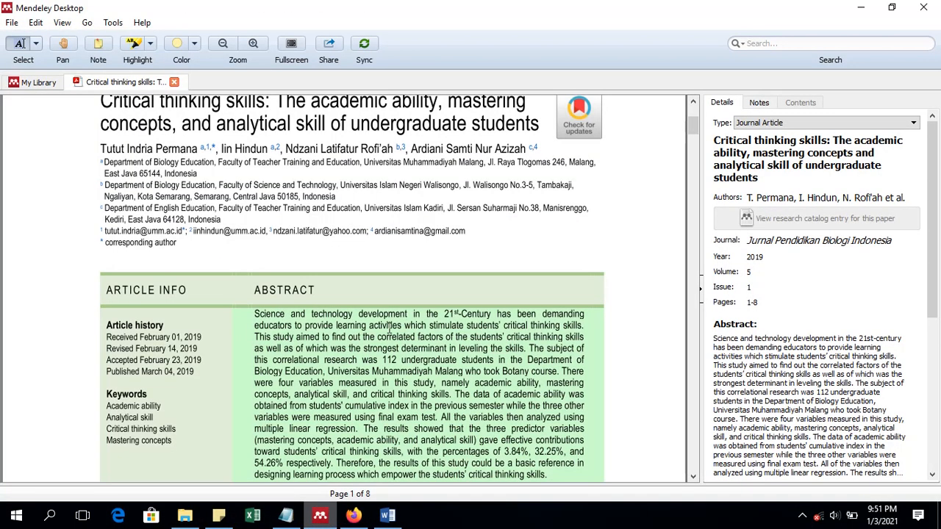
{"action": "scroll", "coordinate": [398, 256], "scroll_direction": "up", "scroll_amount": 1}
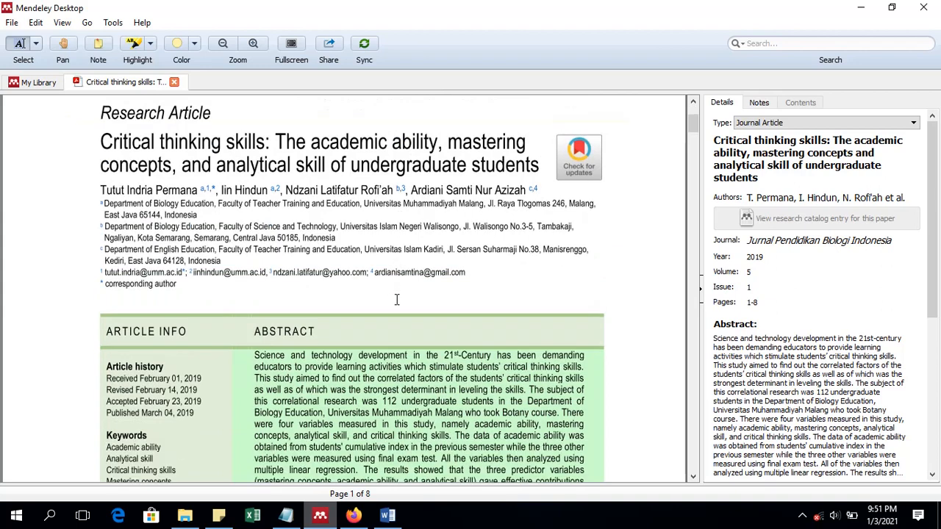
{"action": "scroll", "coordinate": [256, 249], "scroll_direction": "up", "scroll_amount": 2}
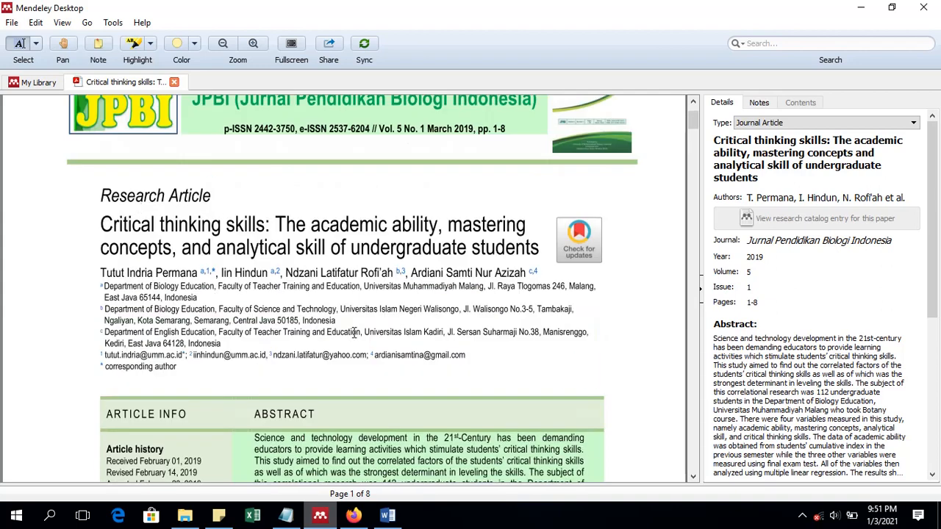
{"action": "scroll", "coordinate": [378, 379], "scroll_direction": "down", "scroll_amount": 2}
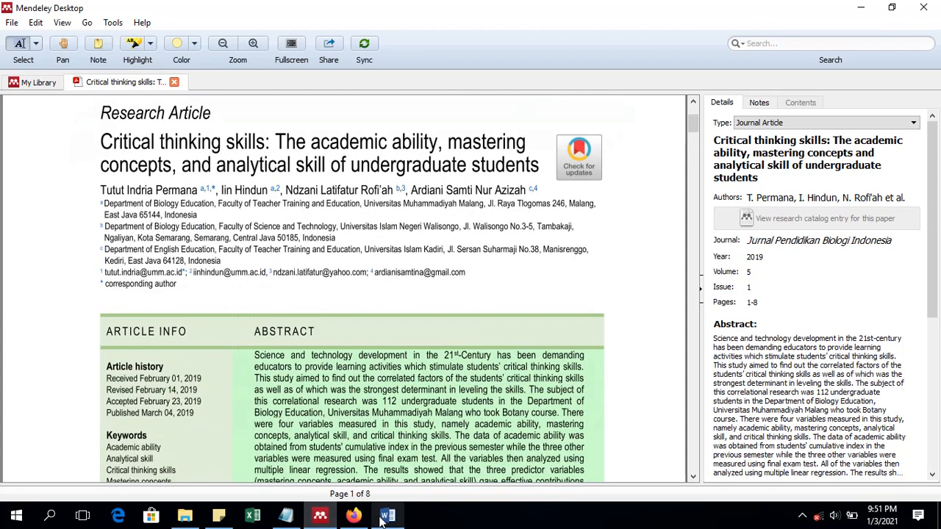
{"action": "left_click", "coordinate": [387, 516]}
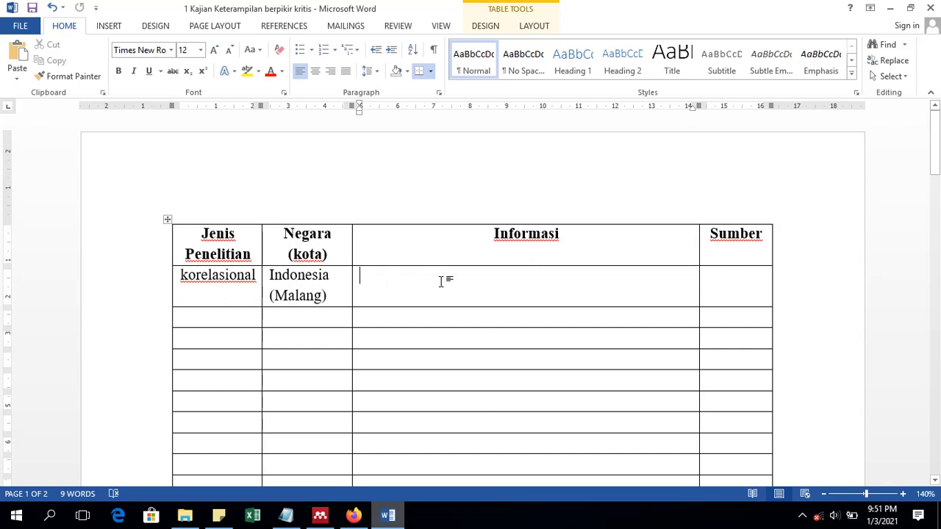
{"action": "type", "text": "Subjek"}
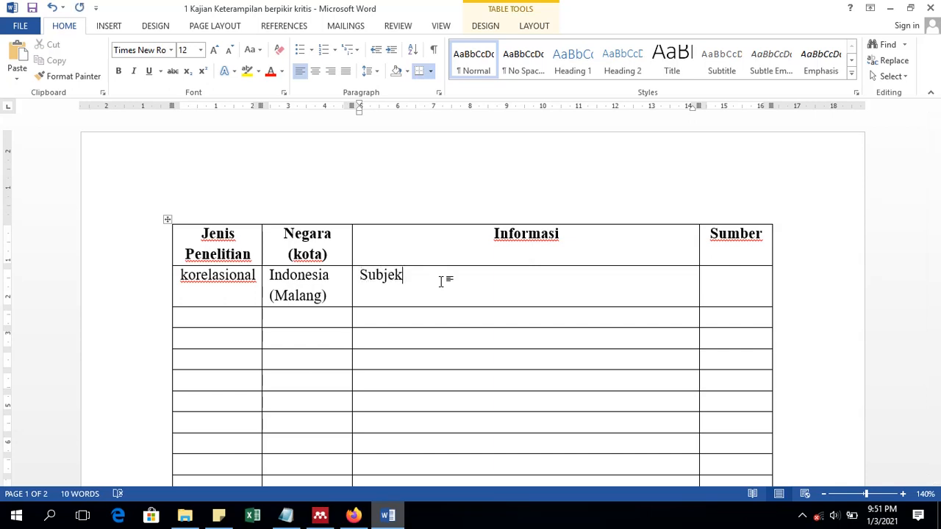
- Make the "Subjek" label in the Informasi cell bold
{"action": "key", "text": "shift+Left"}
{"action": "key", "text": "shift+Left"}
{"action": "key", "text": "shift+Left"}
{"action": "key", "text": "shift+Left"}
{"action": "key", "text": "shift+Left"}
{"action": "key", "text": "shift+Left"}
{"action": "key", "text": "shift+Left"}
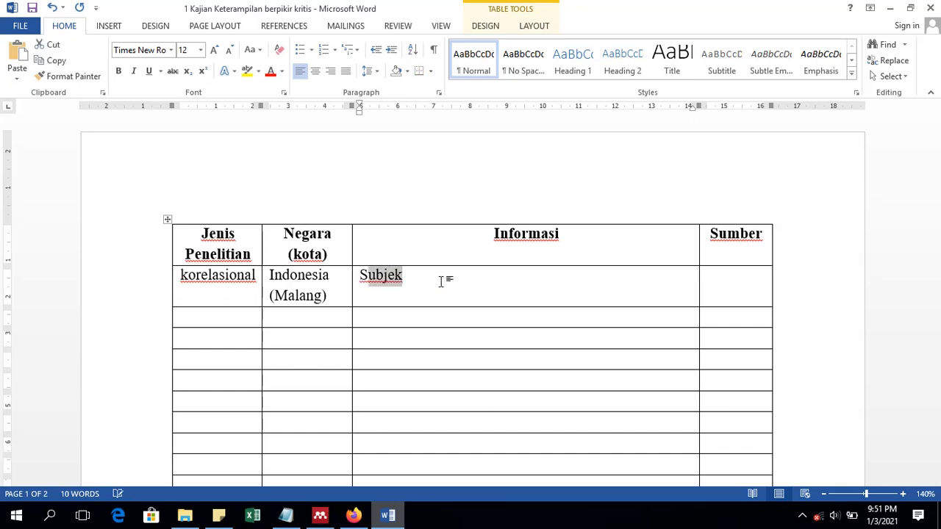
{"action": "key", "text": "shift+Right"}
{"action": "key", "text": "Left"}
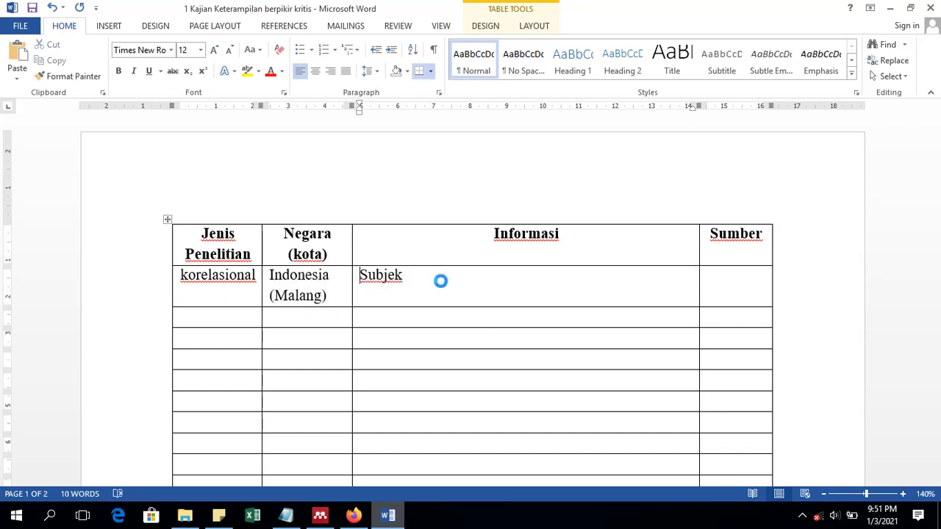
{"action": "key", "text": "shift+Right"}
{"action": "key", "text": "shift+Right"}
{"action": "key", "text": "shift+Right"}
{"action": "key", "text": "shift+Right"}
{"action": "key", "text": "shift+Right"}
{"action": "key", "text": "shift+Right"}
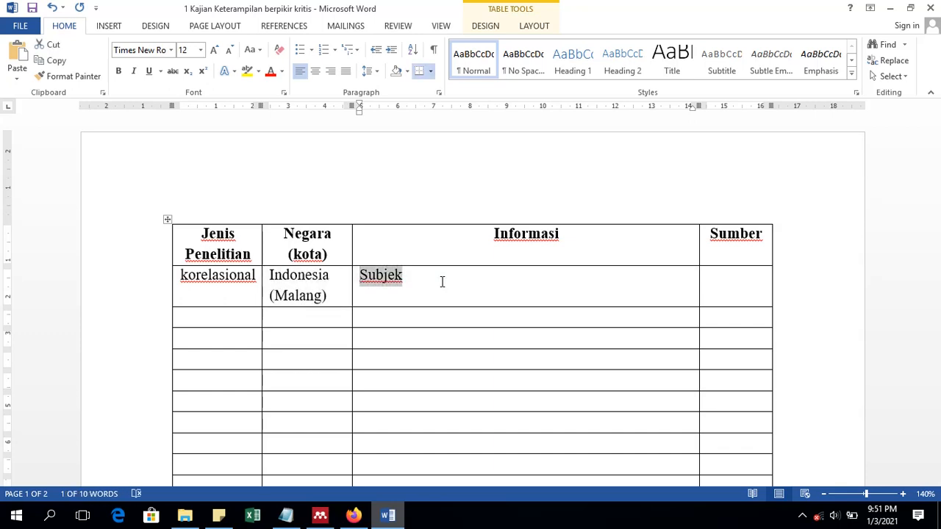
{"action": "key", "text": "ctrl+b"}
{"action": "key", "text": "Right"}
- Add a bold "Instrumen" label two lines below "Subjek", leaving a blank line between them
{"action": "key", "text": "Return"}
{"action": "key", "text": "Return"}
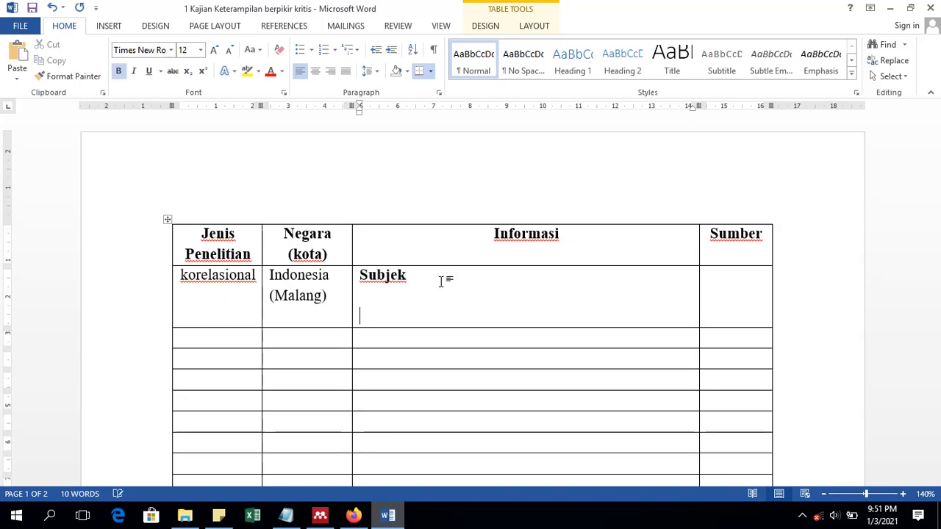
{"action": "key", "text": "ctrl+b"}
{"action": "key", "text": "ctrl+b"}
{"action": "type", "text": "H"}
{"action": "key", "text": "BackSpace"}
{"action": "type", "text": "Instrumen"}
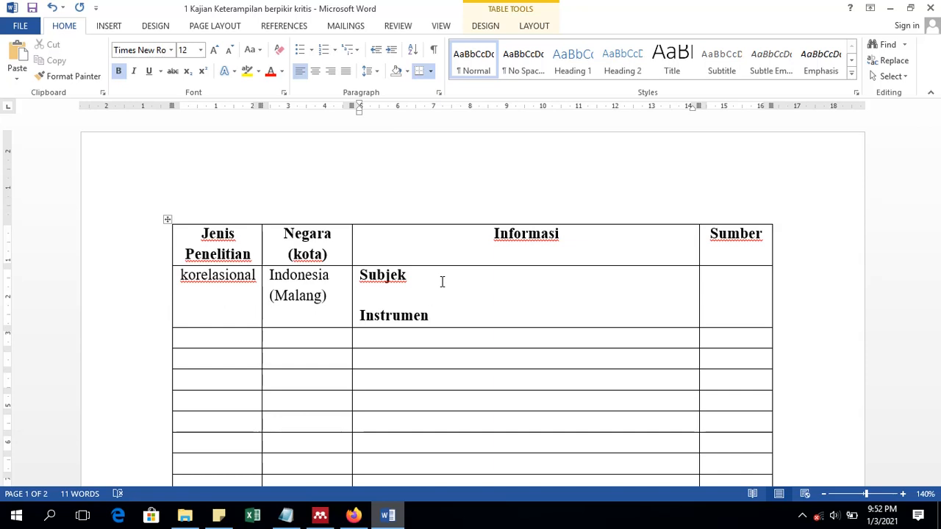
- Add a bold "Hasil" label two lines below "Instrumen" in the Informasi cell, with an empty line beneath it
{"action": "key", "text": "Return"}
{"action": "key", "text": "Return"}
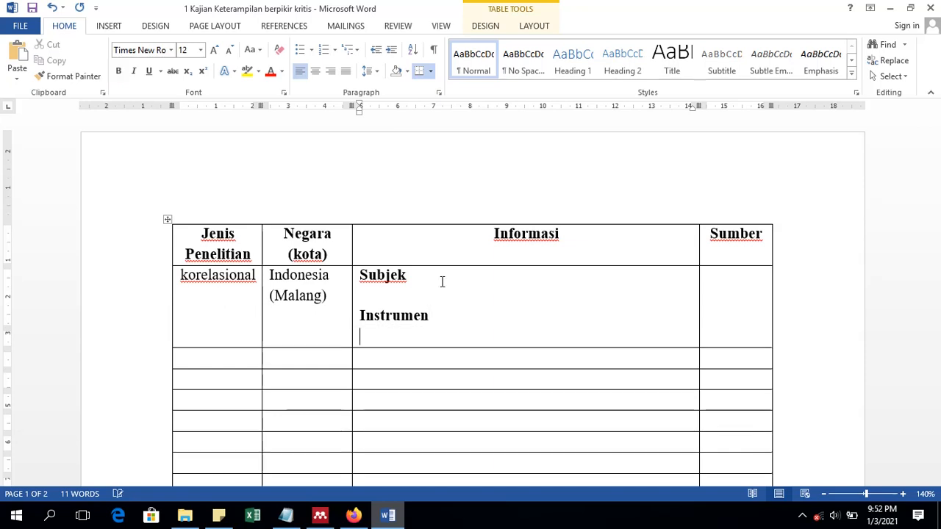
{"action": "type", "text": "Hasil"}
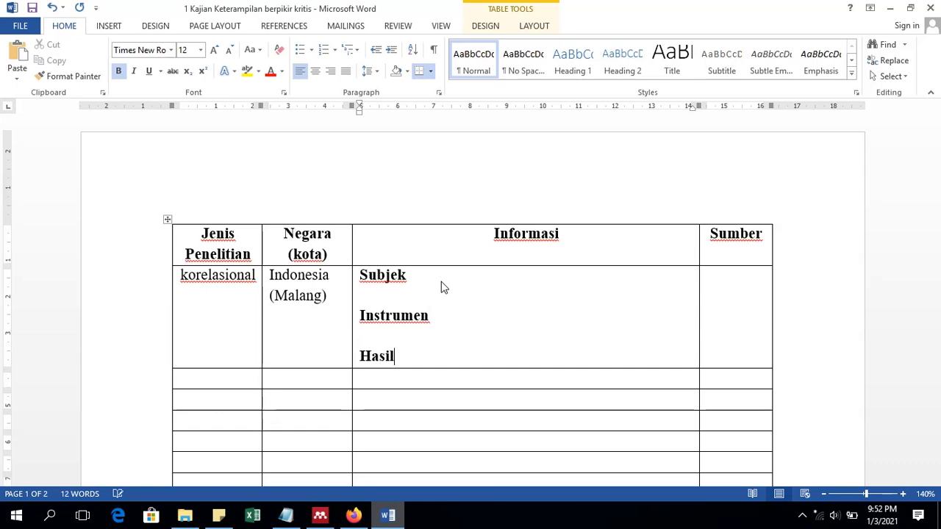
{"action": "key", "text": "Return"}
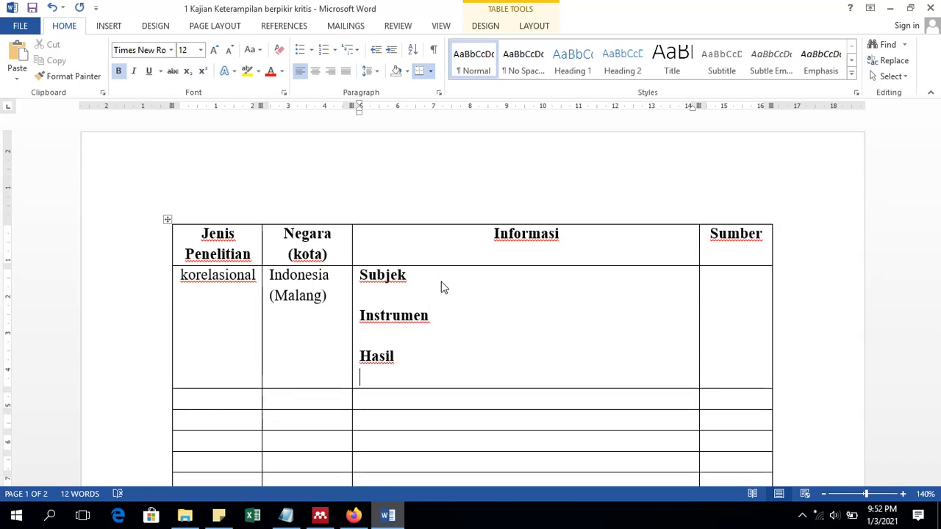
- Identify the research subjects in the Mendeley abstract and enter non-bold "Mahasiswa S1" plus a blank line under "Subjek" in the Word table
{"action": "left_click", "coordinate": [329, 519]}
{"action": "scroll", "coordinate": [404, 397], "scroll_direction": "down", "scroll_amount": 1}
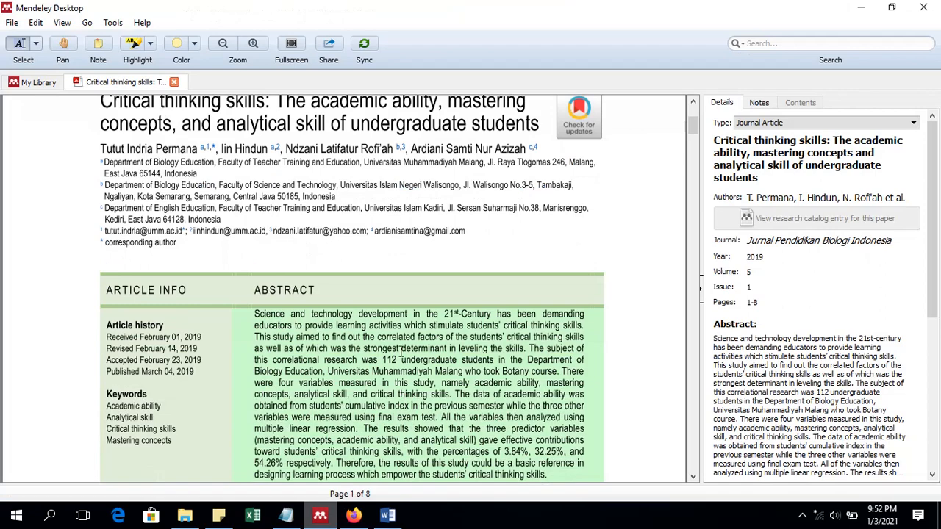
{"action": "scroll", "coordinate": [449, 338], "scroll_direction": "down", "scroll_amount": 8}
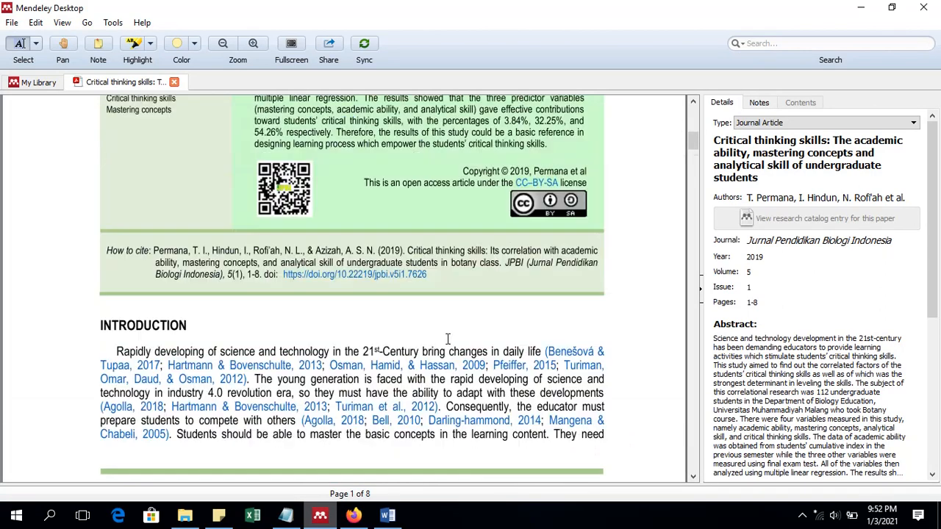
{"action": "scroll", "coordinate": [449, 338], "scroll_direction": "up", "scroll_amount": 6}
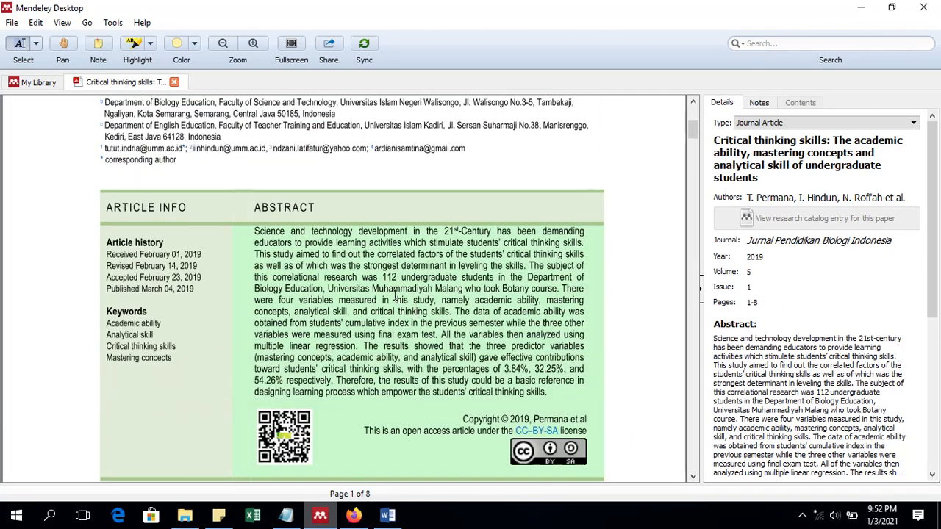
{"action": "left_click_drag", "start_coordinate": [398, 277], "coordinate": [413, 277]}
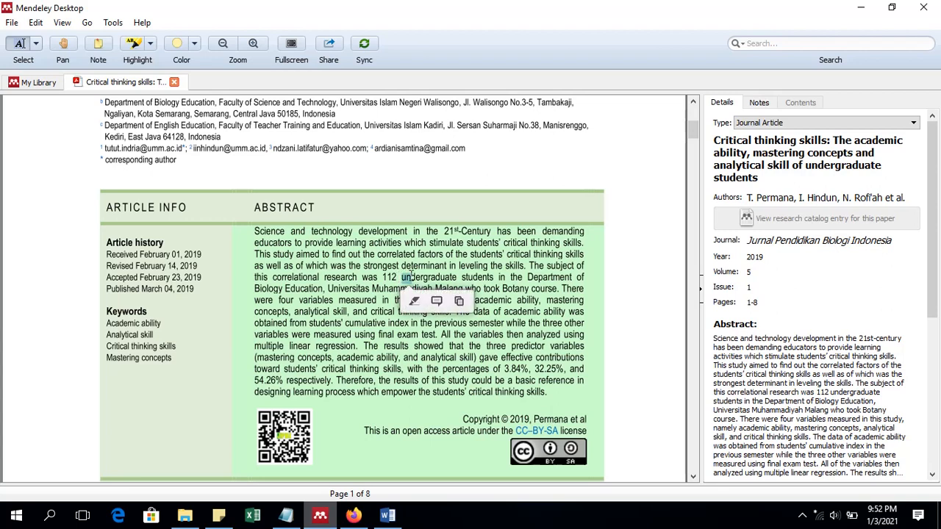
{"action": "left_click", "coordinate": [447, 282]}
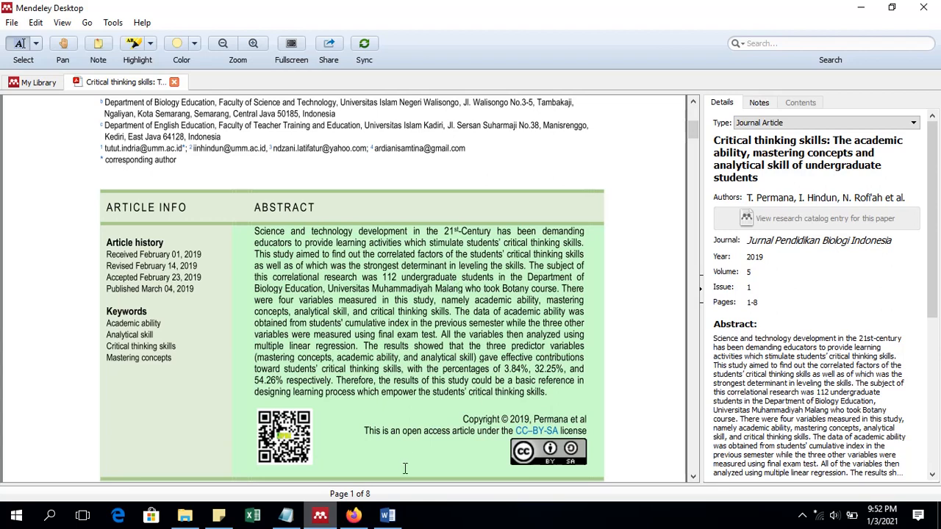
{"action": "left_click", "coordinate": [387, 515]}
{"action": "left_click", "coordinate": [421, 293]}
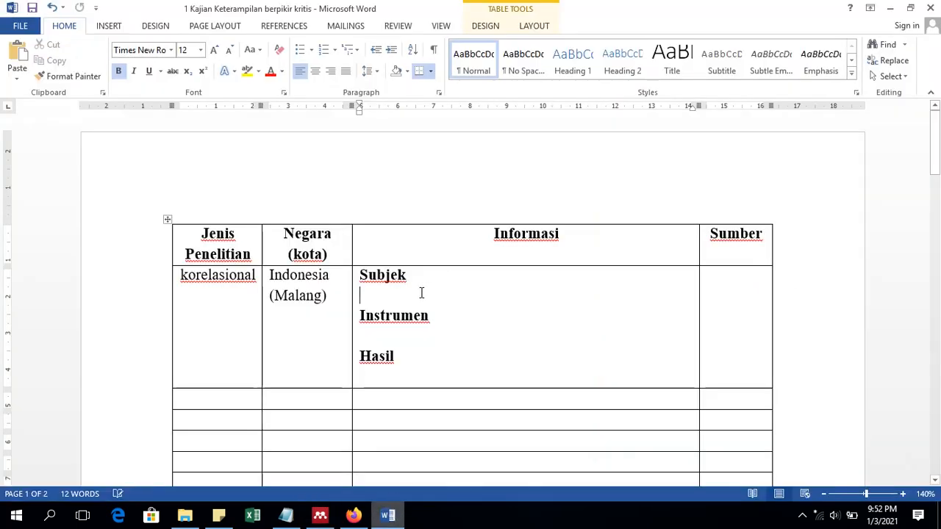
{"action": "type", "text": "mahas"}
{"action": "key", "text": "BackSpace"}
{"action": "key", "text": "BackSpace"}
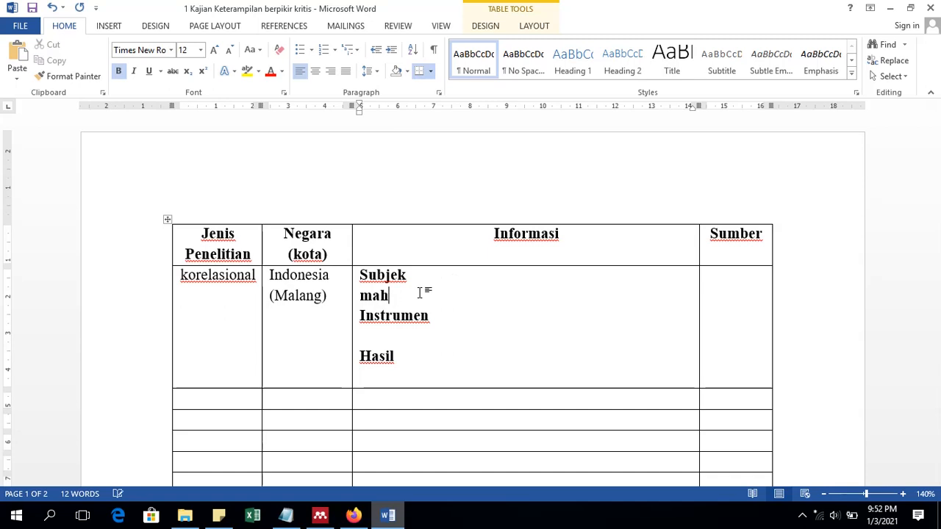
{"action": "key", "text": "BackSpace"}
{"action": "key", "text": "BackSpace"}
{"action": "key", "text": "BackSpace"}
{"action": "key", "text": "ctrl+b"}
{"action": "type", "text": "mahasiswa"}
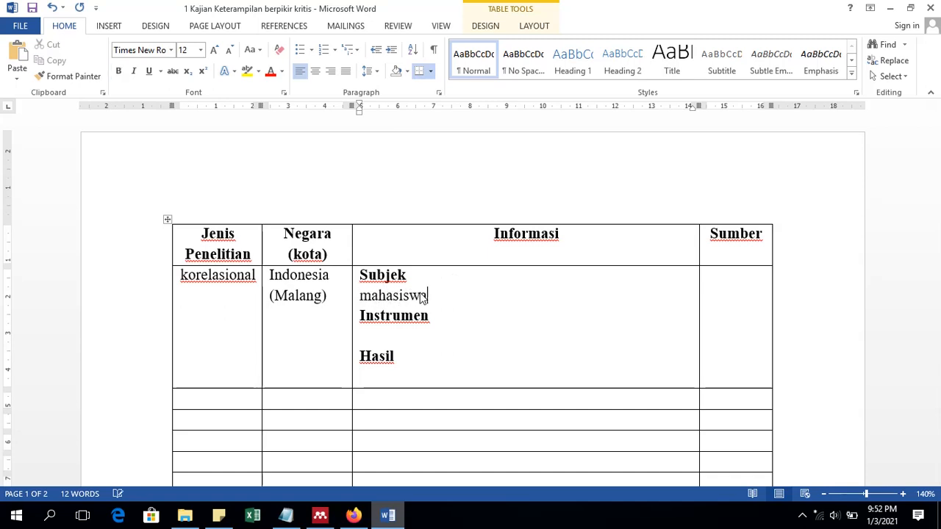
{"action": "type", "text": " S1"}
{"action": "key", "text": "Return"}
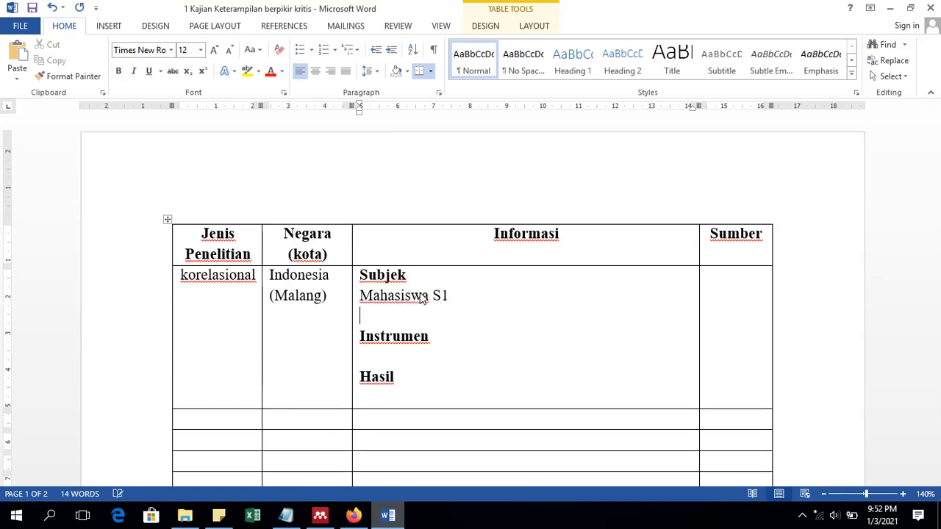
- Delete the "Instrumen" label and its extra line from the Informasi cell, then place the cursor beneath "Hasil"
{"action": "left_click", "coordinate": [390, 356]}
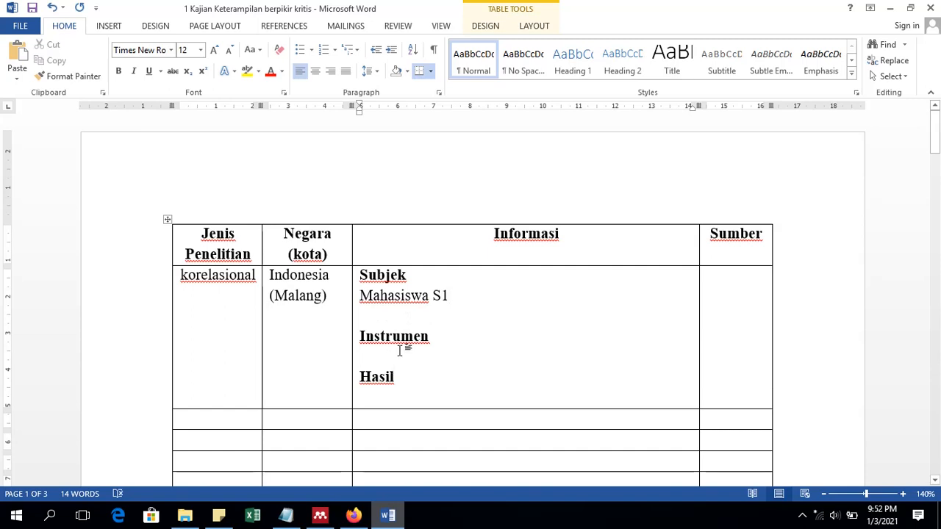
{"action": "left_click_drag", "start_coordinate": [402, 359], "coordinate": [365, 336]}
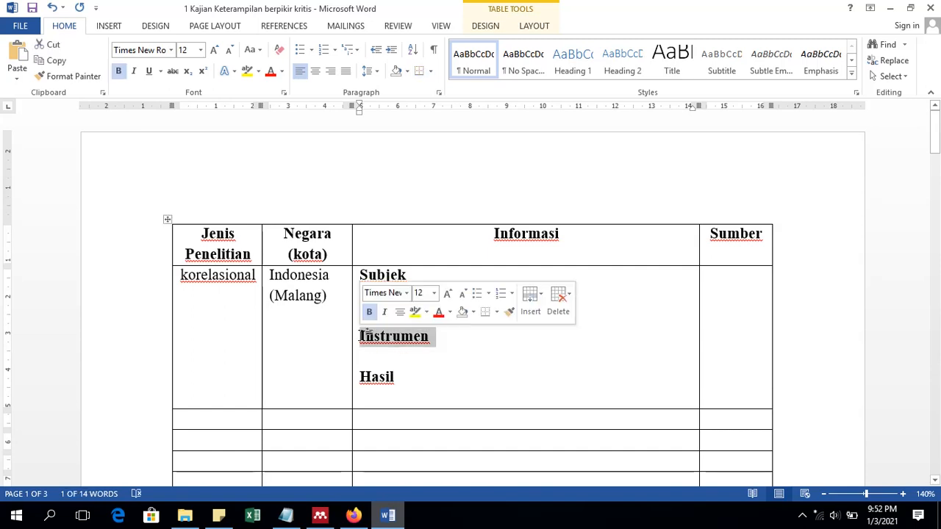
{"action": "key", "text": "BackSpace"}
{"action": "key", "text": "BackSpace"}
{"action": "key", "text": "Down"}
{"action": "key", "text": "Down"}
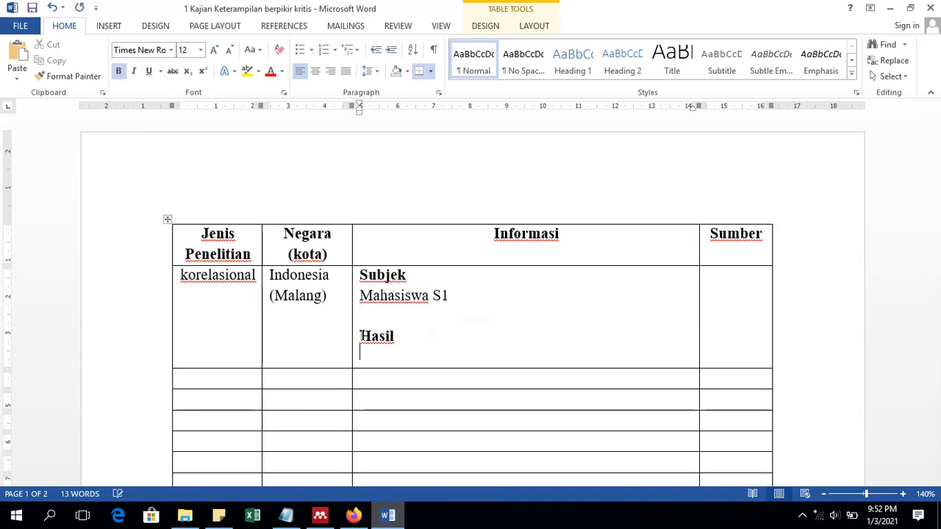
- Switch to the article's abstract in Mendeley and bring up the blank Notepad note beside it for writing
{"action": "left_click", "coordinate": [354, 515]}
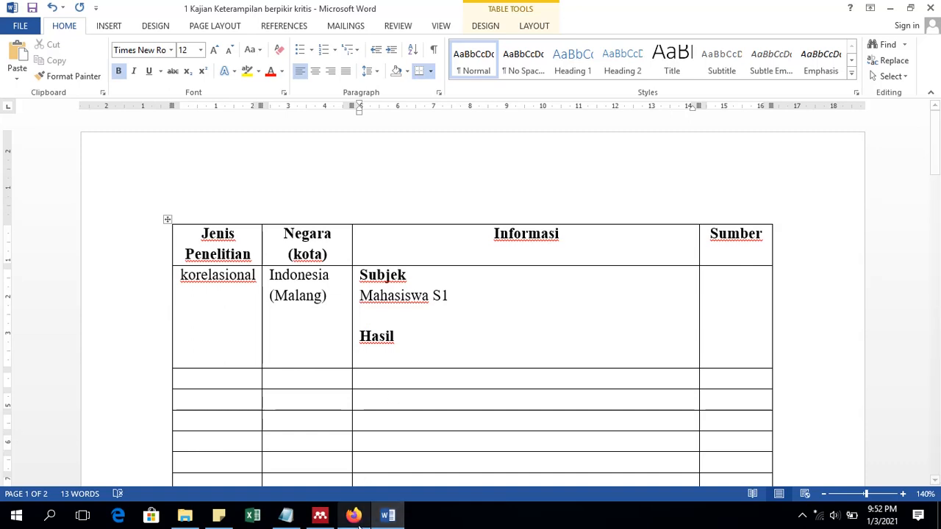
{"action": "left_click", "coordinate": [354, 516]}
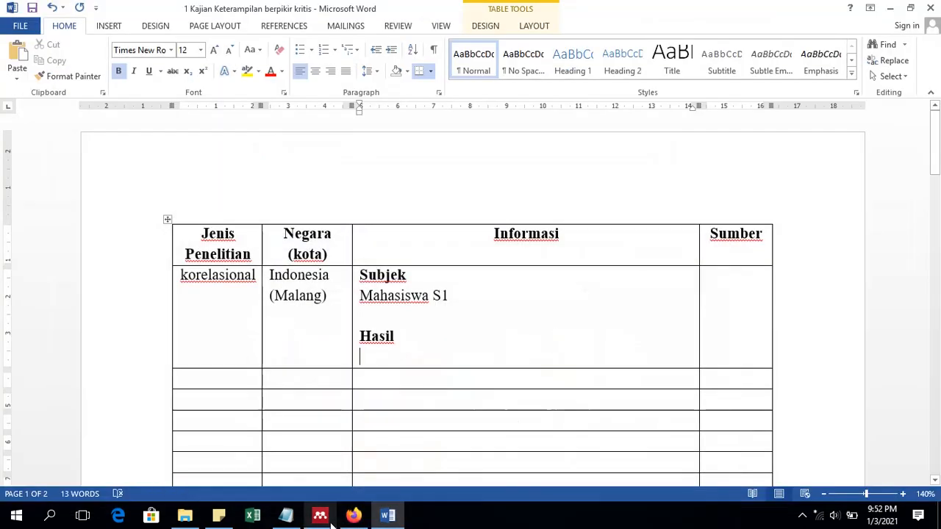
{"action": "left_click", "coordinate": [329, 521]}
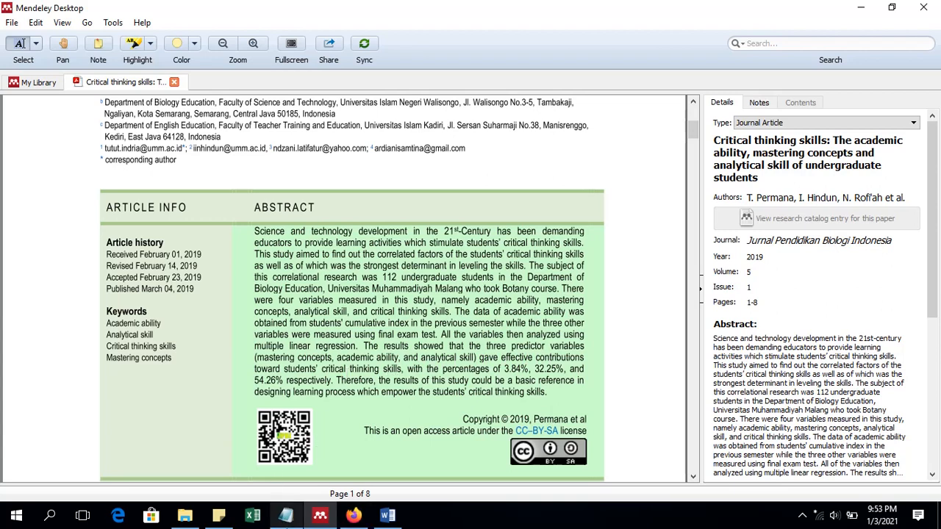
{"action": "left_click", "coordinate": [287, 517]}
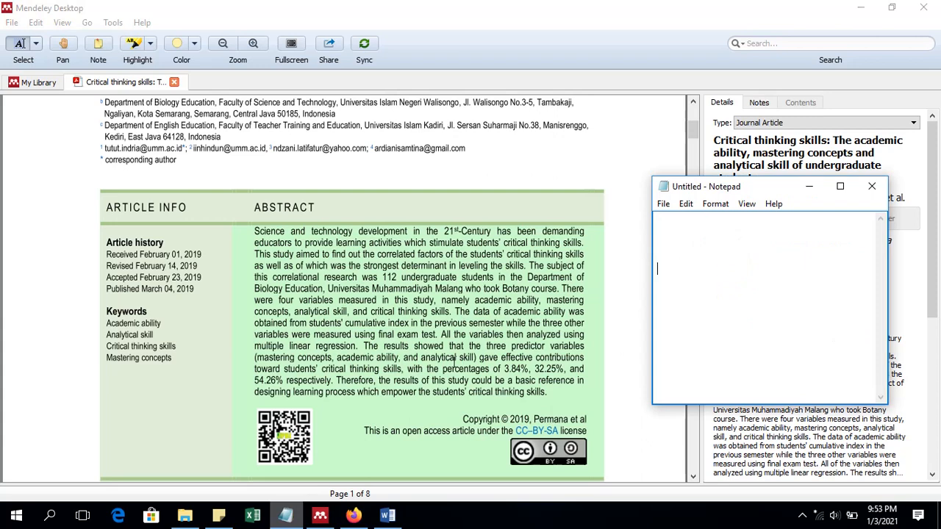
{"action": "left_click", "coordinate": [661, 249]}
{"action": "type", "text": "keterampilan berpikir kritis di"}
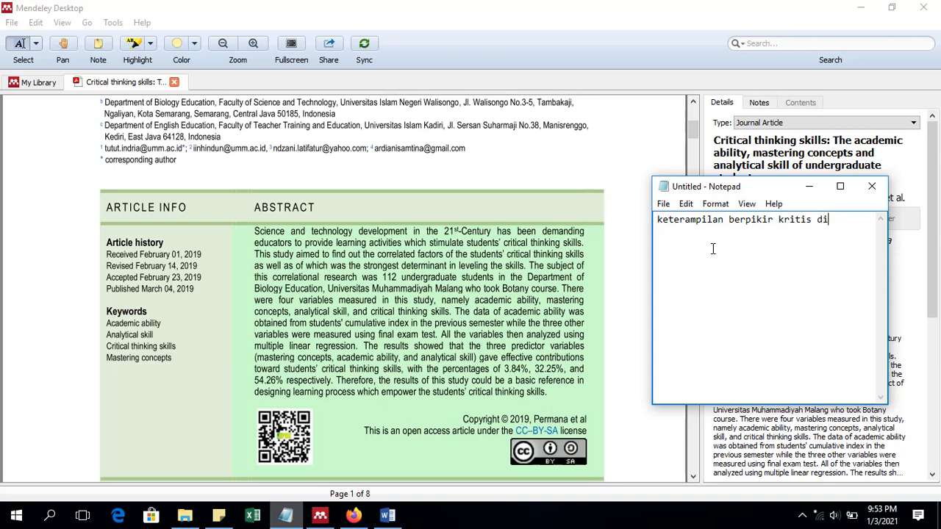
{"action": "key", "text": "BackSpace"}
{"action": "key", "text": "BackSpace"}
{"action": "key", "text": "BackSpace"}
{"action": "key", "text": "ctrl+a"}
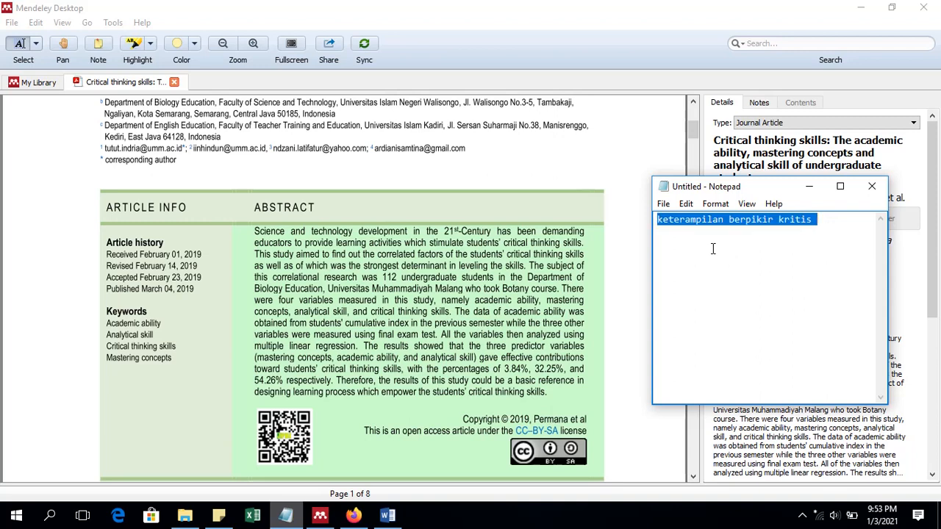
{"action": "type", "text": "4"}
{"action": "key", "text": "BackSpace"}
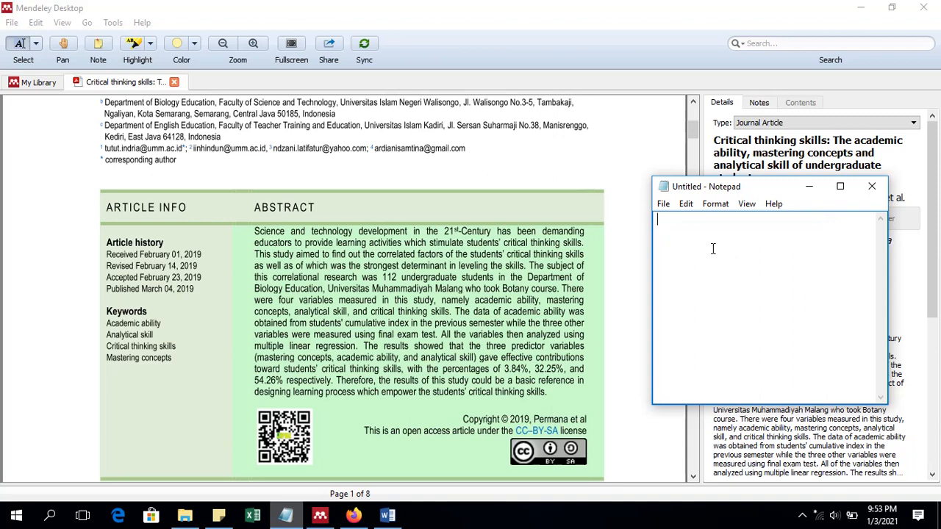
- Write "penguasaan konsep, kemampuan akademik, dan keterampilan analisis berkontribusi terhadap keterampilan berpikir kritis" in the Notepad note and copy the whole text
{"action": "type", "text": "penguasaan konsep"}
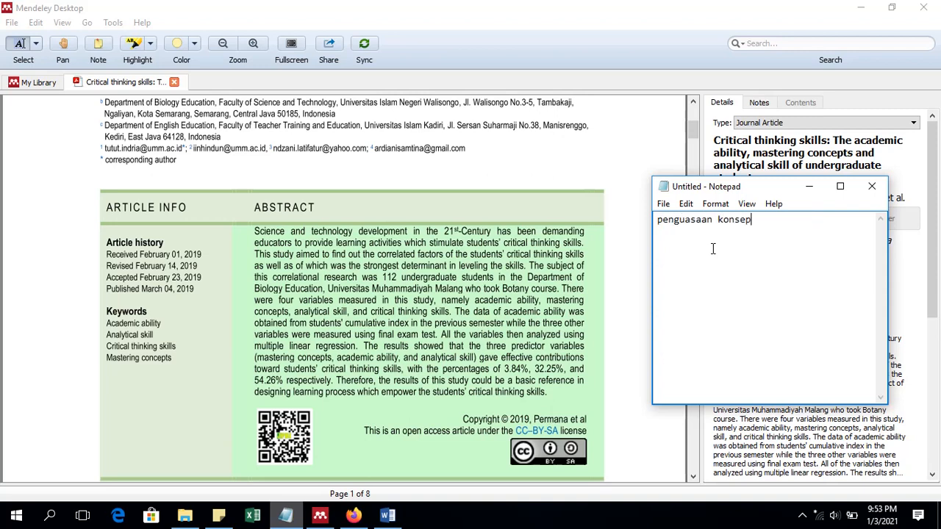
{"action": "type", "text": ", kemampuan akademik"}
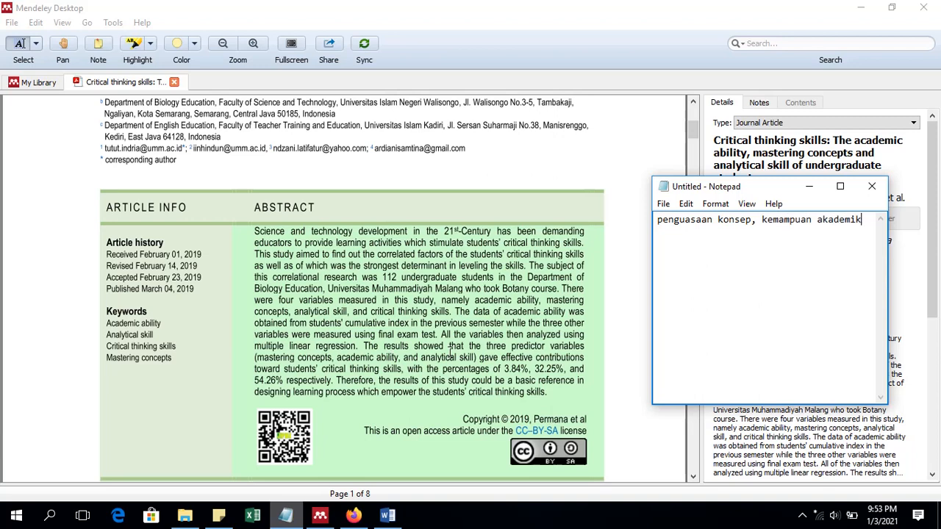
{"action": "type", "text": ", dan keterampilan analisis"}
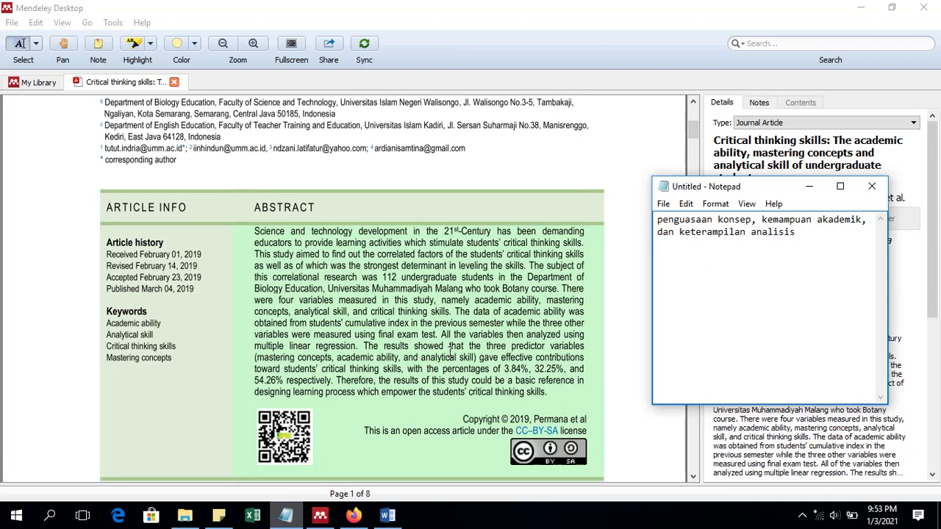
{"action": "type", "text": " berkontribusi terhadap"}
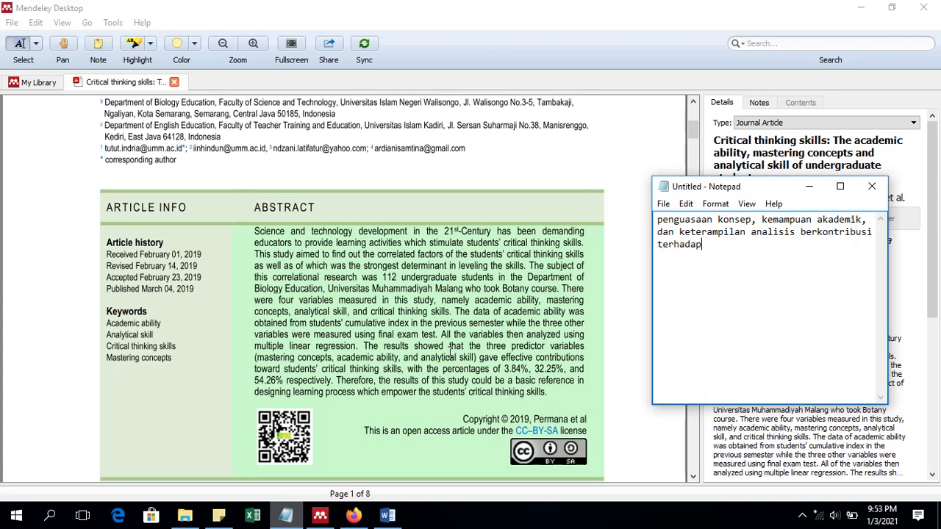
{"action": "type", "text": " keterampilan be"}
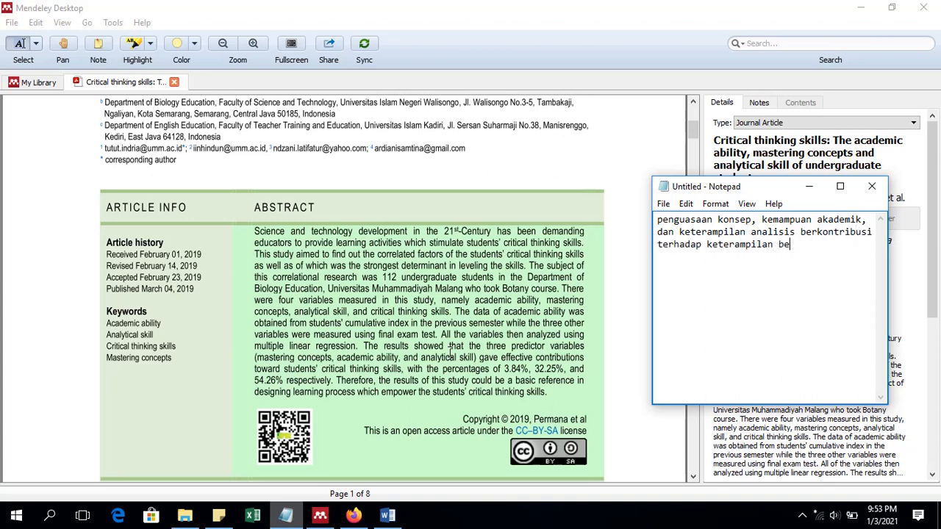
{"action": "type", "text": "rpikir kritis"}
{"action": "key", "text": "ctrl+a"}
{"action": "key", "text": "ctrl+c"}
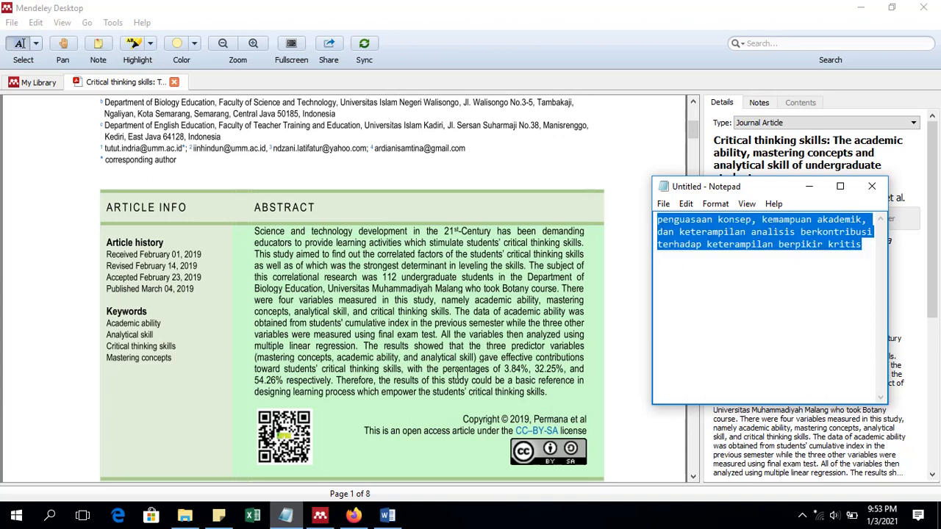
- Paste the copied findings under "Hasil" in the Word row's Informasi cell and remove their bold formatting
{"action": "key", "text": "alt+Tab"}
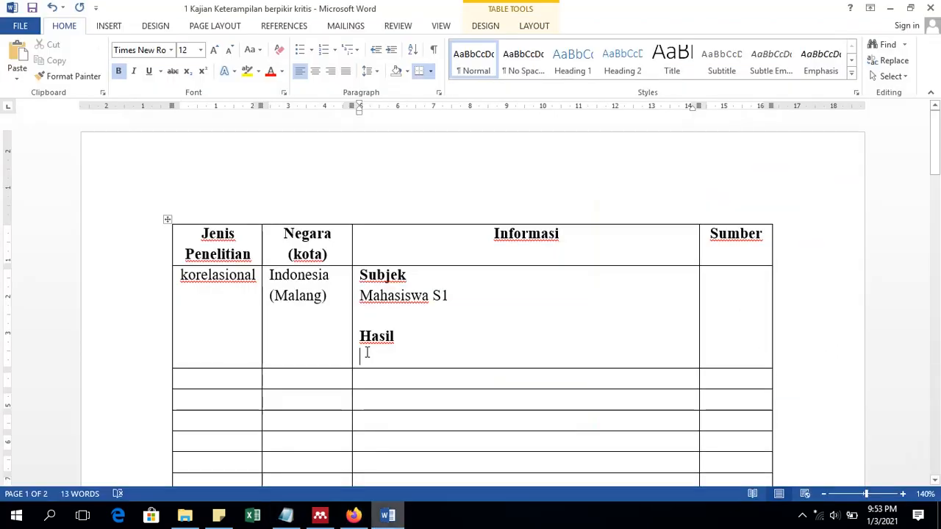
{"action": "key", "text": "ctrl+v"}
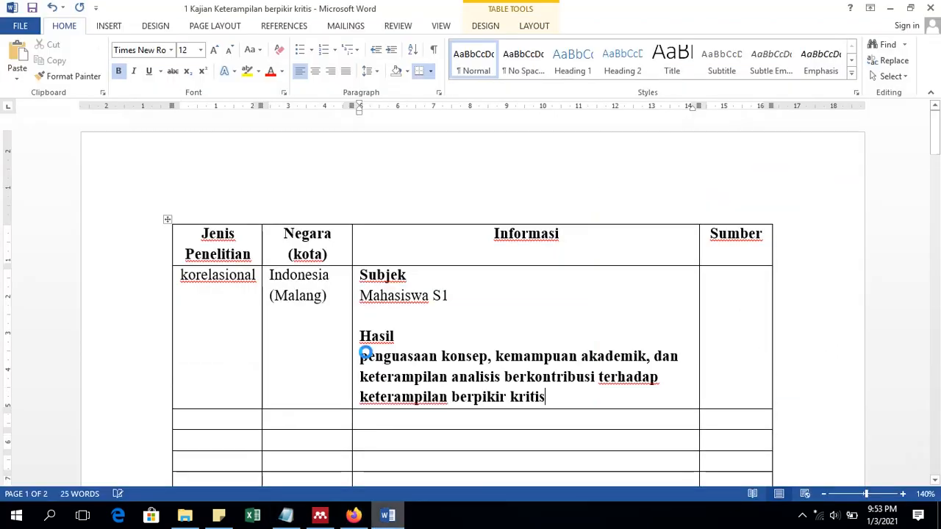
{"action": "left_click_drag", "start_coordinate": [361, 357], "coordinate": [557, 391]}
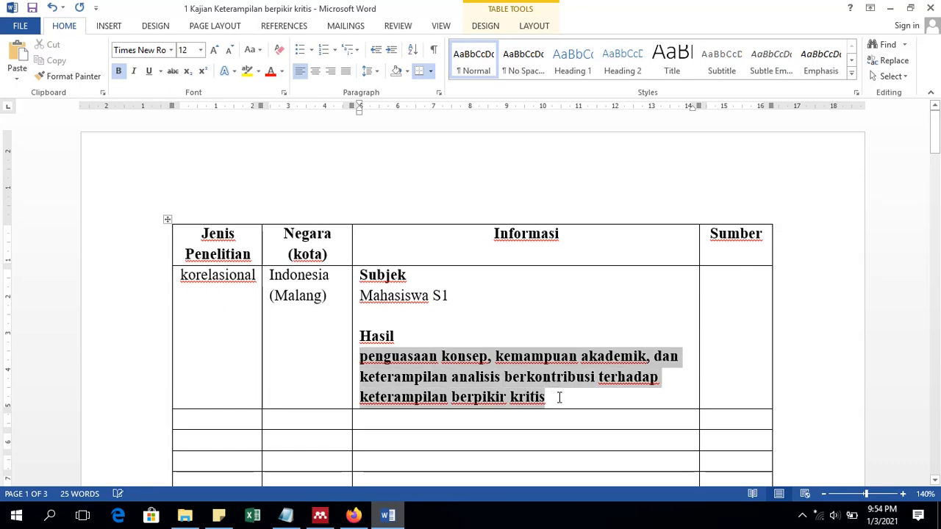
{"action": "key", "text": "ctrl+b"}
{"action": "left_click", "coordinate": [517, 371]}
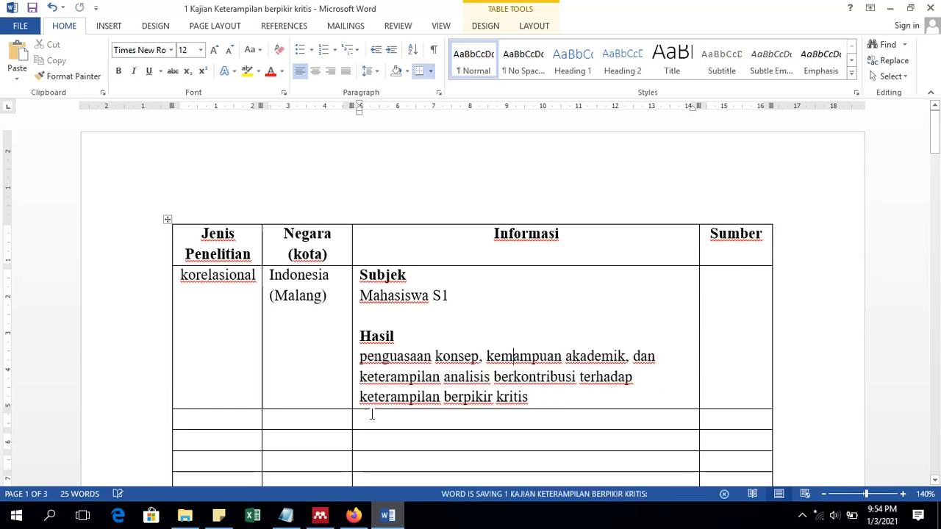
- Recheck the results sentence of the abstract in Mendeley against the summarized findings
{"action": "left_click", "coordinate": [329, 518]}
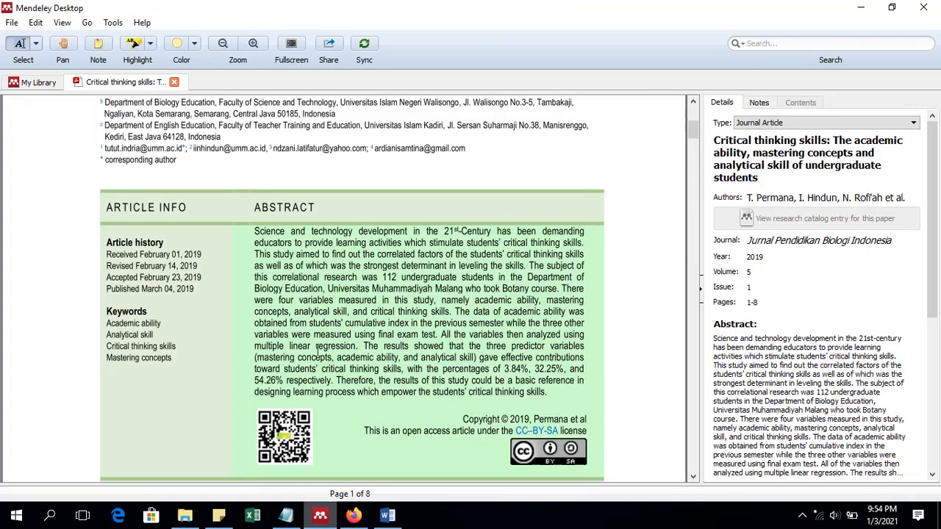
{"action": "left_click_drag", "start_coordinate": [362, 347], "coordinate": [494, 378]}
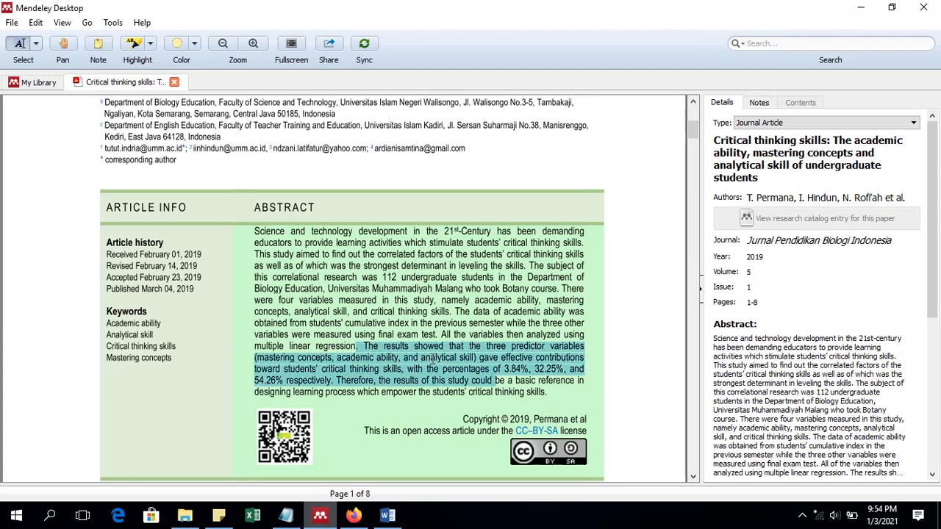
{"action": "left_click", "coordinate": [394, 354]}
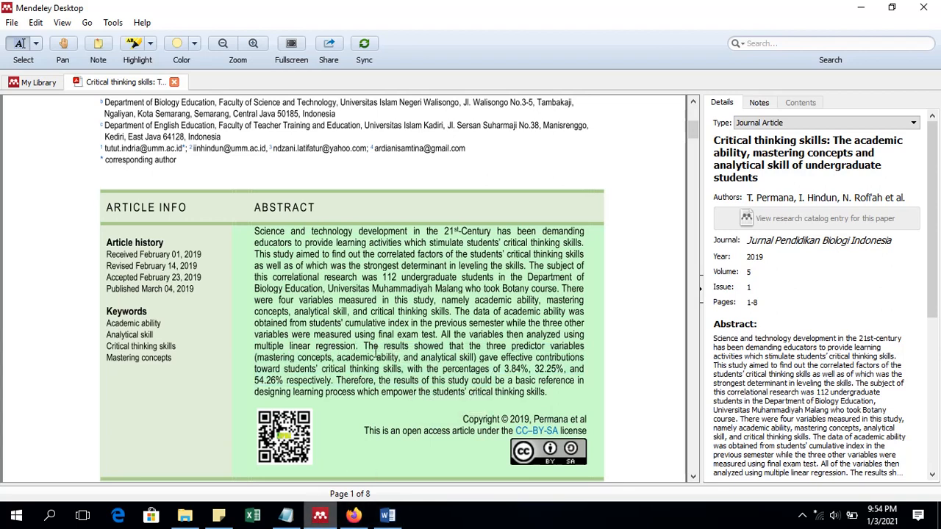
- Compare the abstract's results sentence in Mendeley with the findings written under "Hasil" in the Word table
{"action": "left_click_drag", "start_coordinate": [364, 347], "coordinate": [447, 381]}
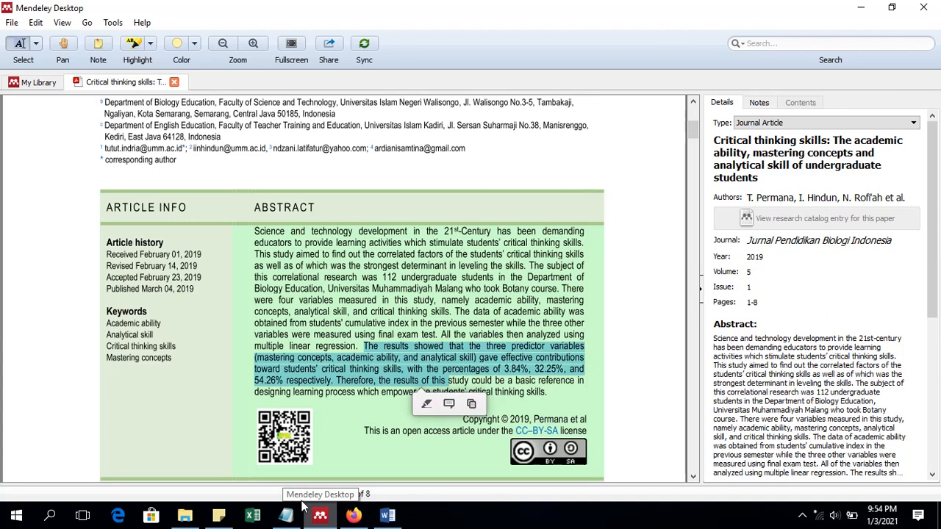
{"action": "left_click", "coordinate": [388, 516]}
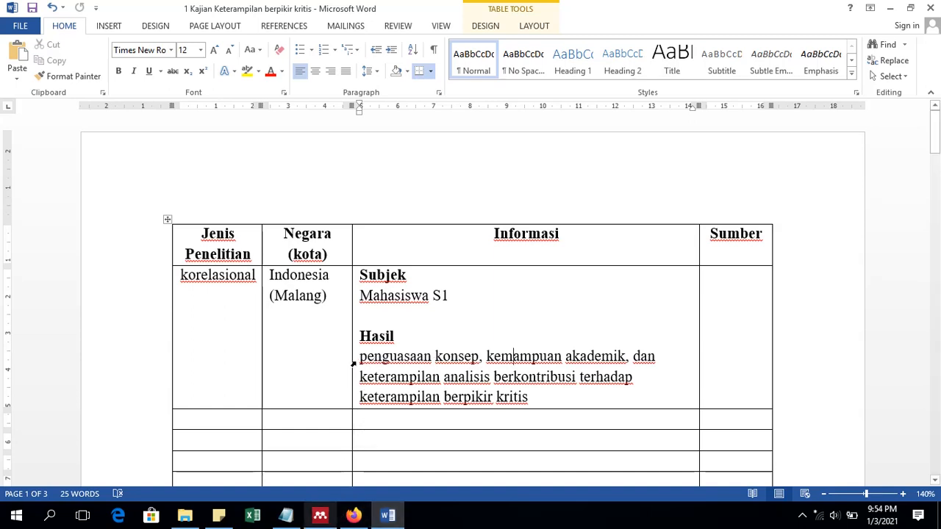
{"action": "left_click_drag", "start_coordinate": [360, 357], "coordinate": [532, 395]}
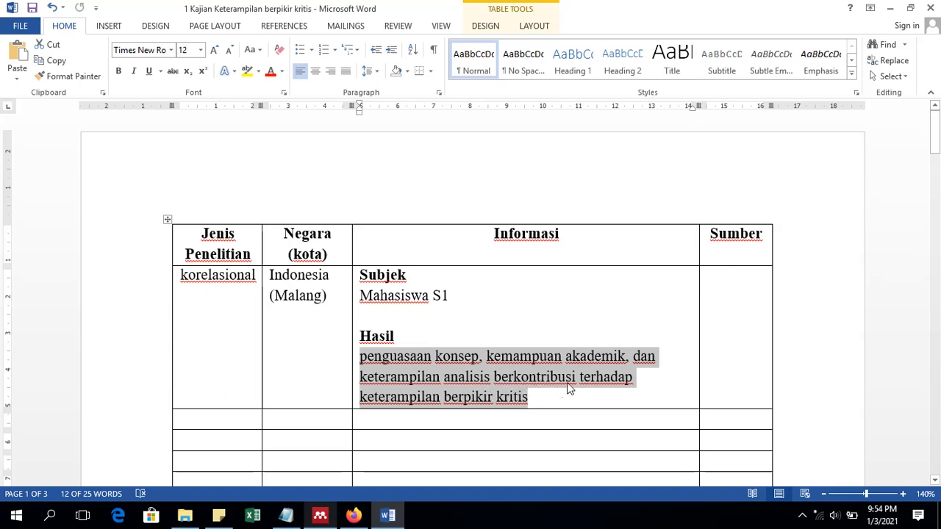
- Add "(faktor)" on a new line below the findings in the Informasi cell, spelled with a k
{"action": "left_click", "coordinate": [544, 398]}
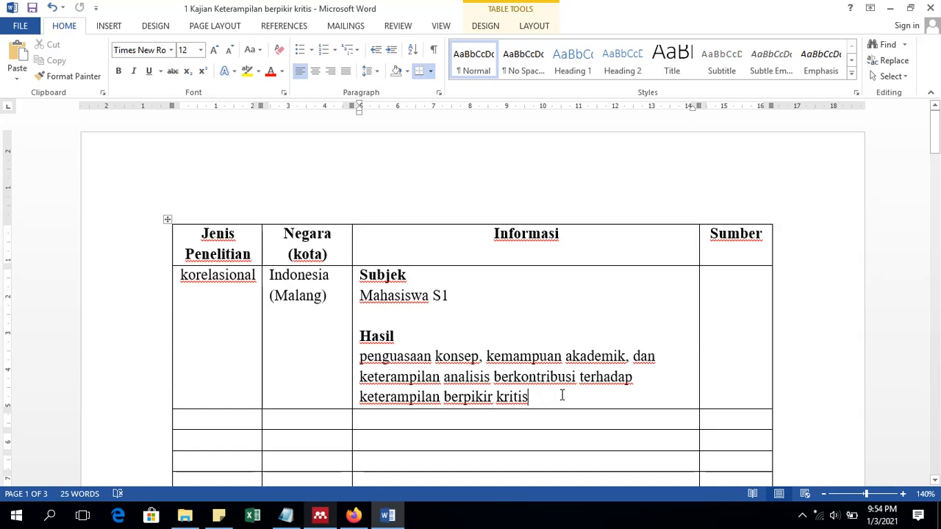
{"action": "key", "text": "Return"}
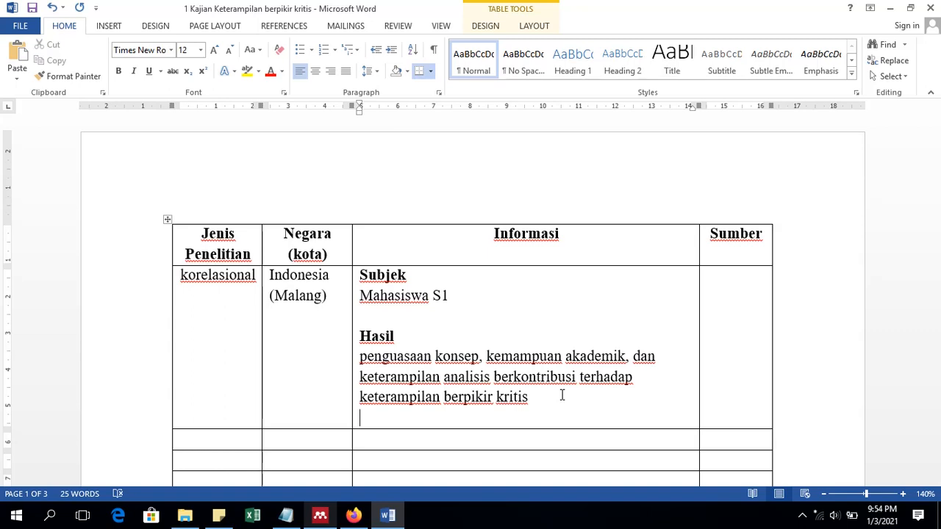
{"action": "type", "text": "(faktor)"}
{"action": "key", "text": "Left"}
{"action": "key", "text": "Left"}
{"action": "key", "text": "Left"}
{"action": "key", "text": "Left"}
{"action": "key", "text": "shift+Left"}
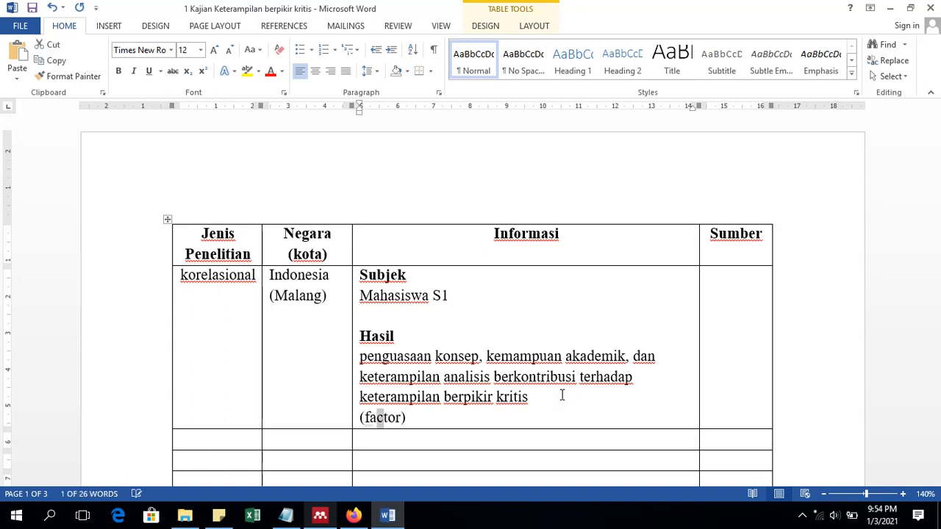
{"action": "type", "text": "k"}
- Highlight the "(faktor)" label in the Informasi cell in yellow
{"action": "left_click_drag", "start_coordinate": [406, 416], "coordinate": [359, 416]}
{"action": "left_click", "coordinate": [392, 430]}
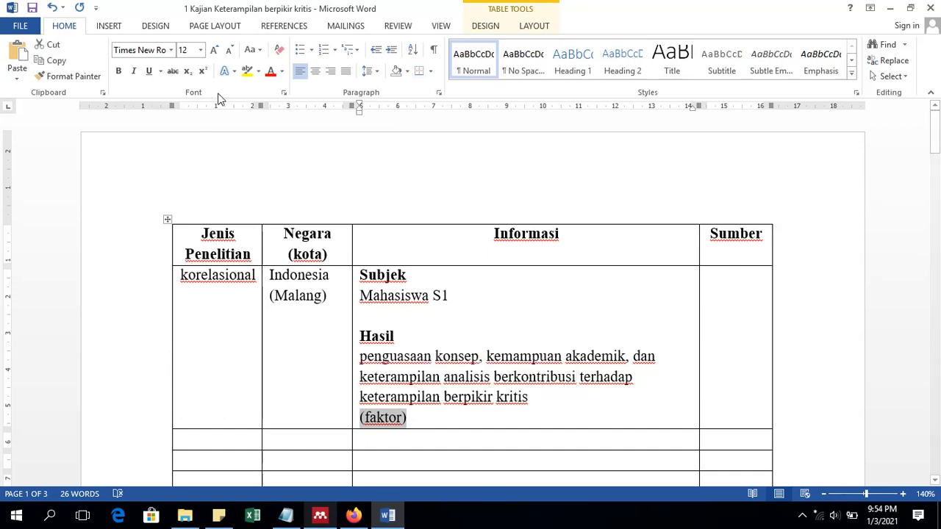
{"action": "left_click", "coordinate": [247, 71]}
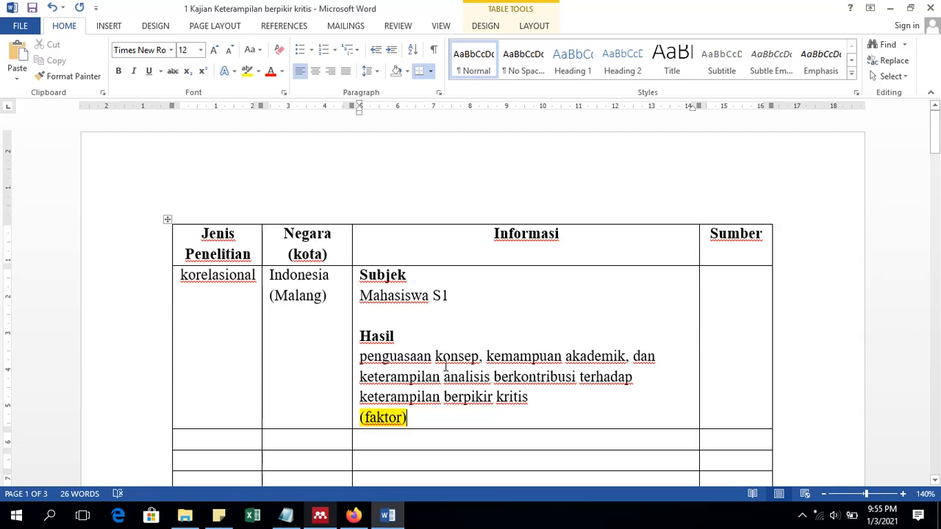
- Review the filled first row of the literature table and the empty rows below it
{"action": "scroll", "coordinate": [214, 326], "scroll_direction": "down", "scroll_amount": 6}
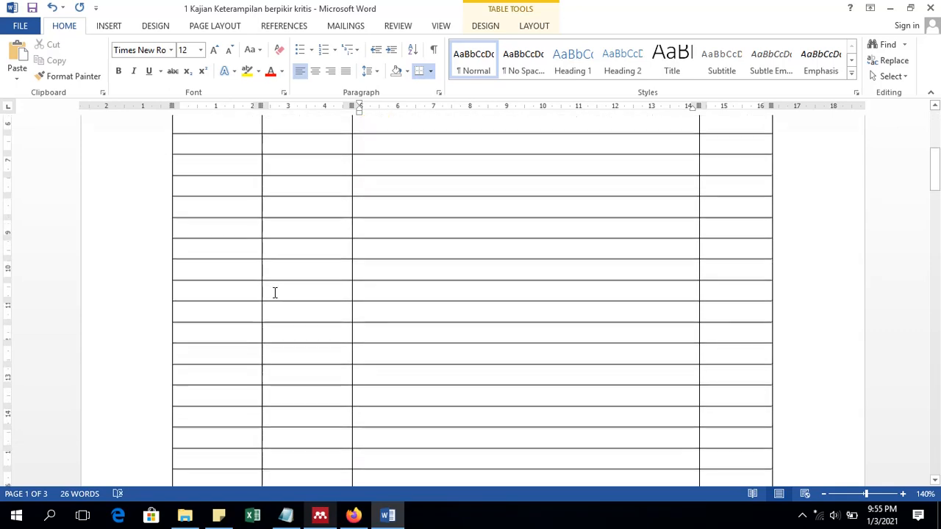
{"action": "scroll", "coordinate": [275, 293], "scroll_direction": "up", "scroll_amount": 8}
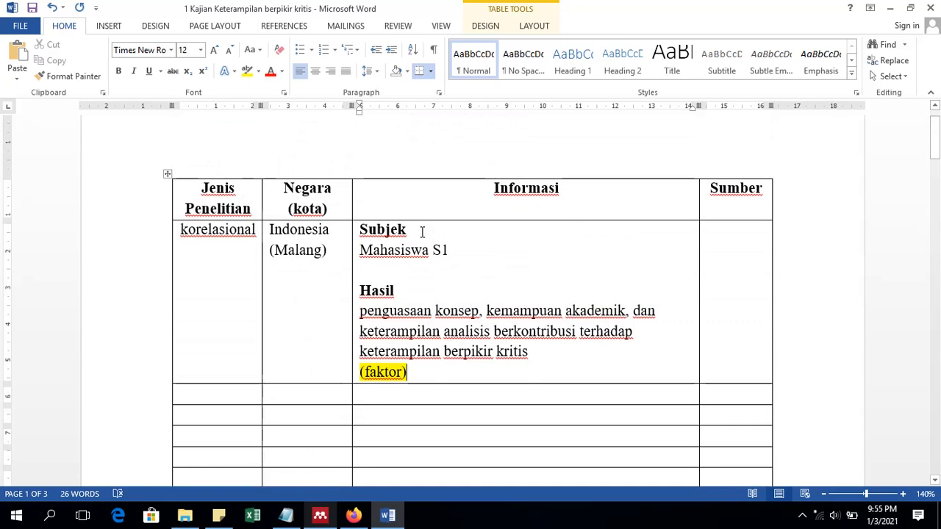
{"action": "scroll", "coordinate": [422, 233], "scroll_direction": "down", "scroll_amount": 3}
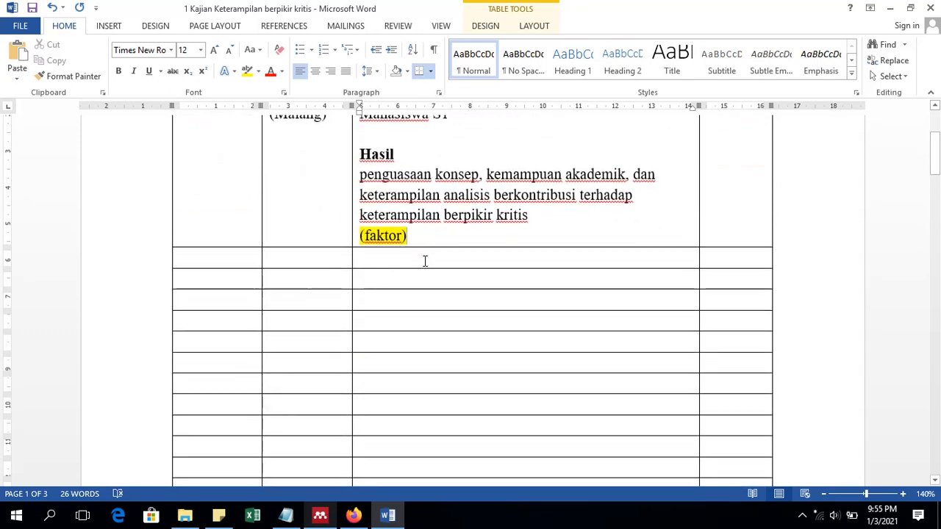
{"action": "left_click_drag", "start_coordinate": [424, 261], "coordinate": [445, 397]}
{"action": "scroll", "coordinate": [445, 397], "scroll_direction": "up", "scroll_amount": 10}
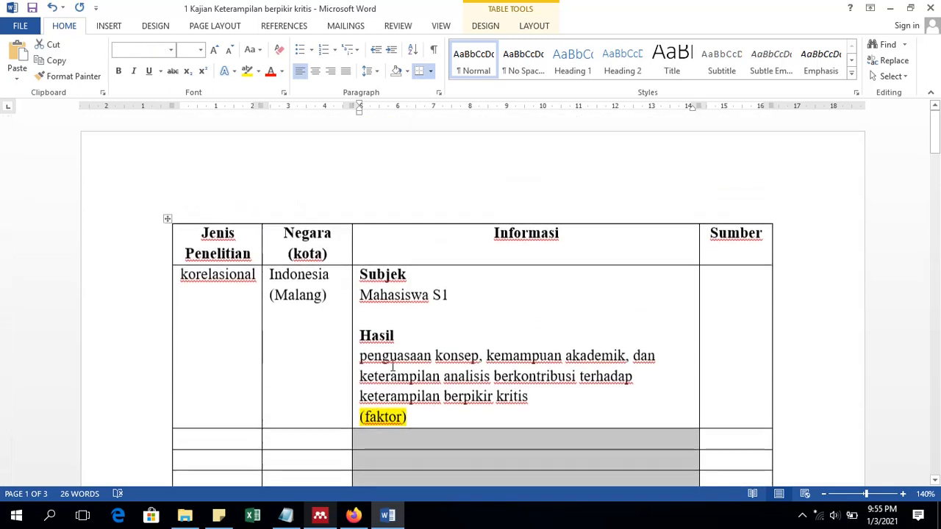
{"action": "left_click", "coordinate": [416, 417]}
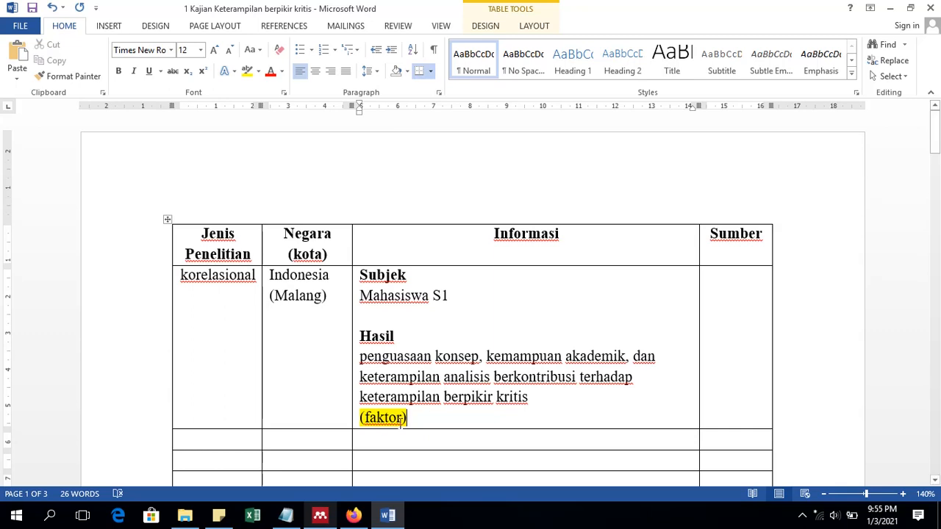
{"action": "scroll", "coordinate": [412, 423], "scroll_direction": "down", "scroll_amount": 1}
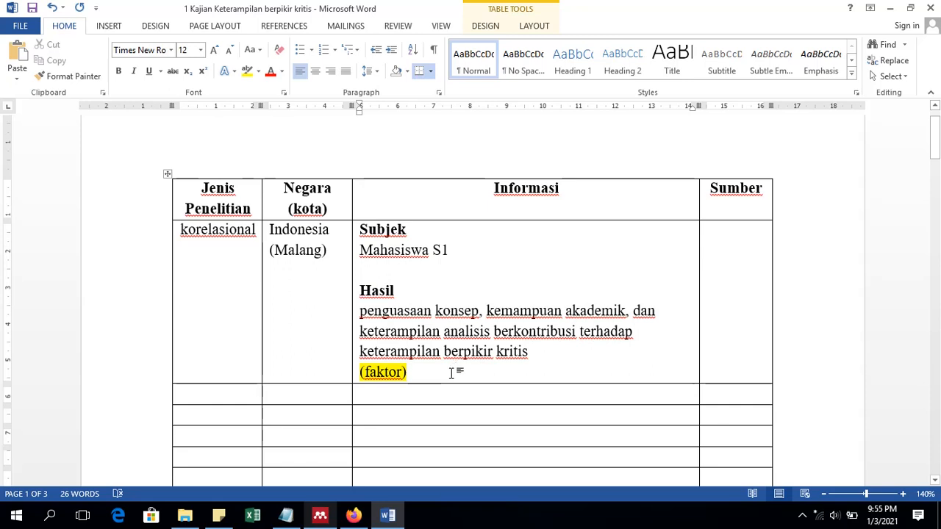
{"action": "left_click", "coordinate": [120, 311]}
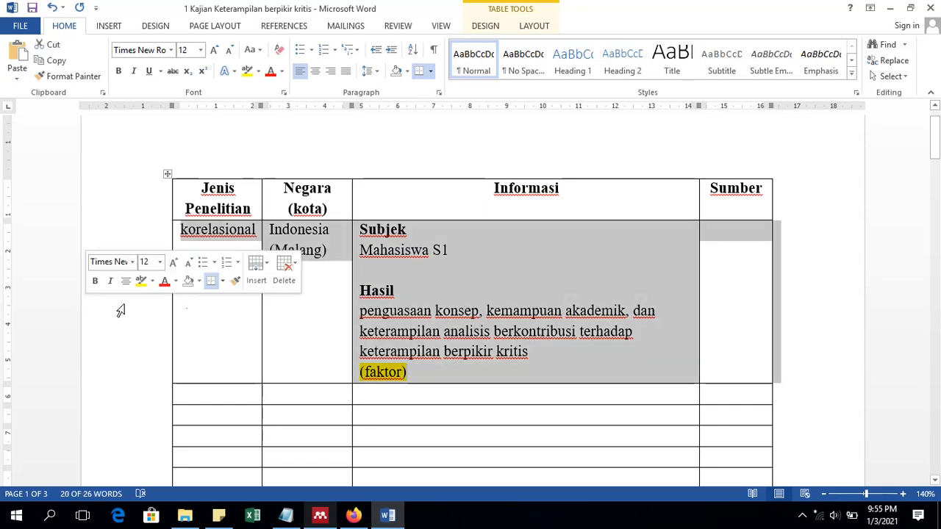
{"action": "left_click", "coordinate": [377, 332]}
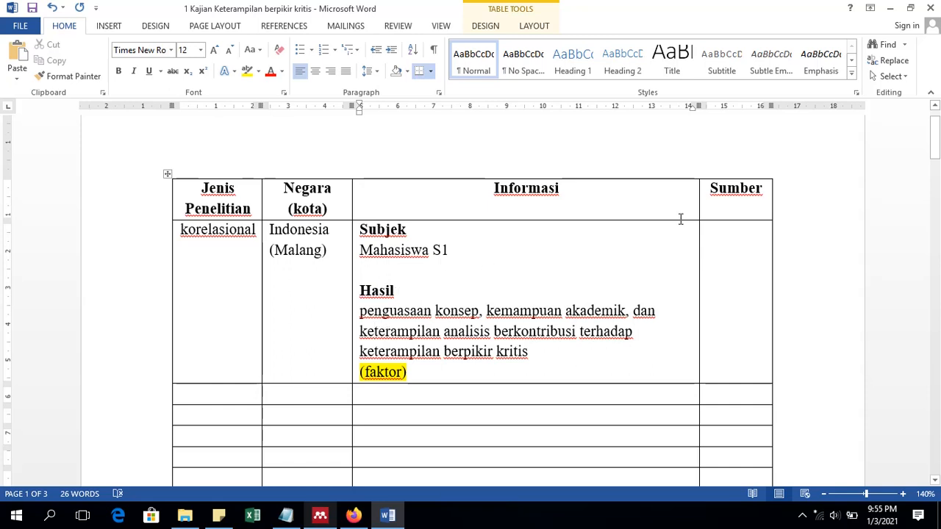
- Place the cursor in the first row's empty Sumber cell, then switch to Mendeley and copy the article's title from its details
{"action": "left_click", "coordinate": [719, 239]}
{"action": "left_click", "coordinate": [320, 514]}
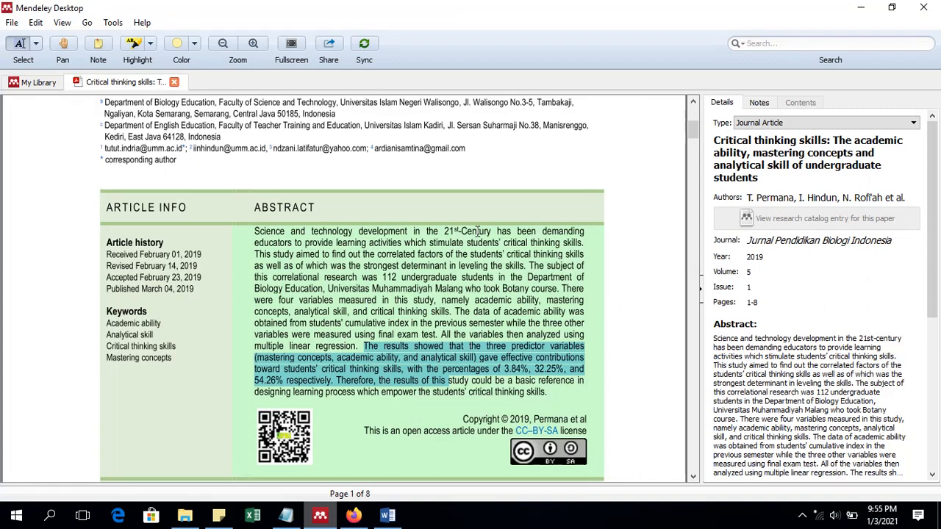
{"action": "scroll", "coordinate": [478, 231], "scroll_direction": "up", "scroll_amount": 3}
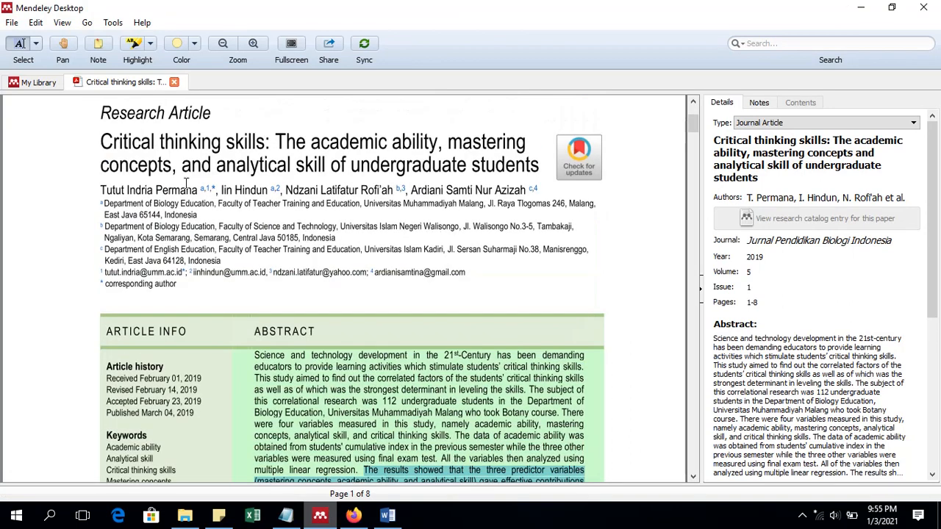
{"action": "left_click_drag", "start_coordinate": [157, 192], "coordinate": [197, 194]}
{"action": "left_click", "coordinate": [229, 215]}
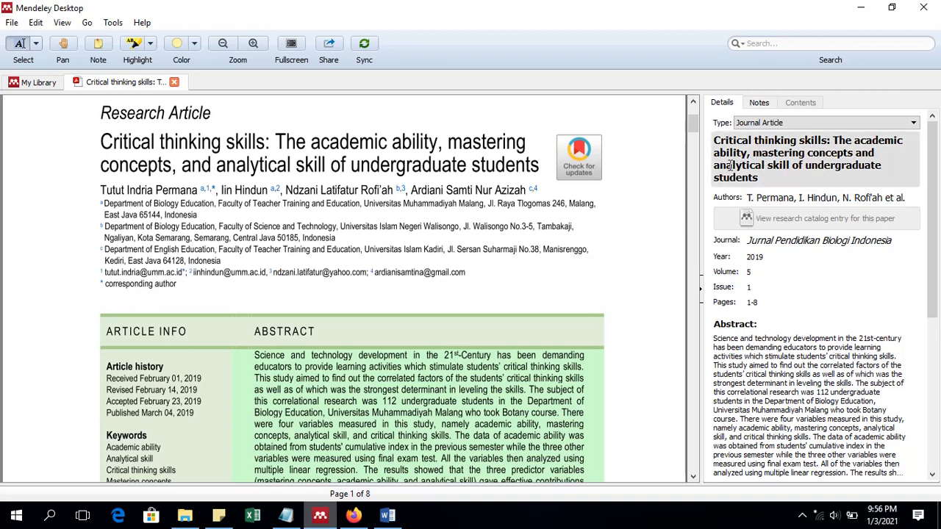
{"action": "left_click", "coordinate": [769, 155]}
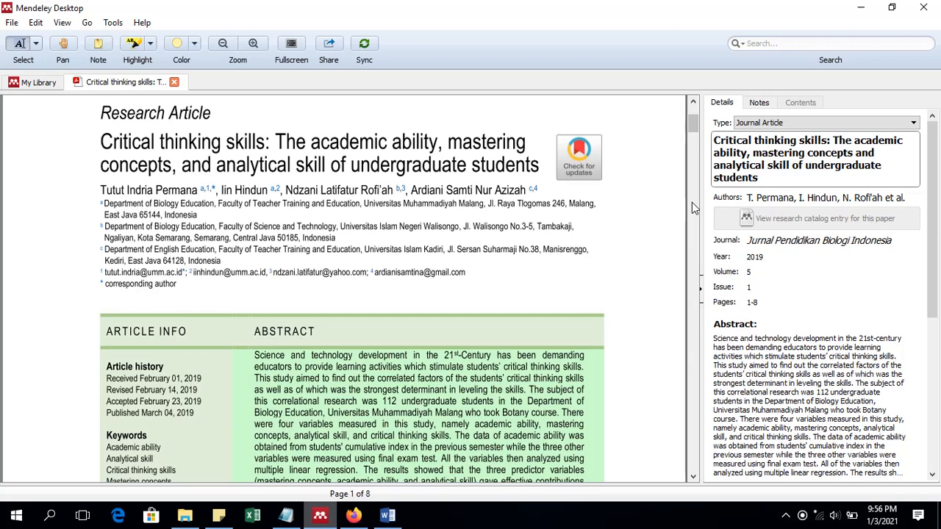
{"action": "key", "text": "ctrl+a"}
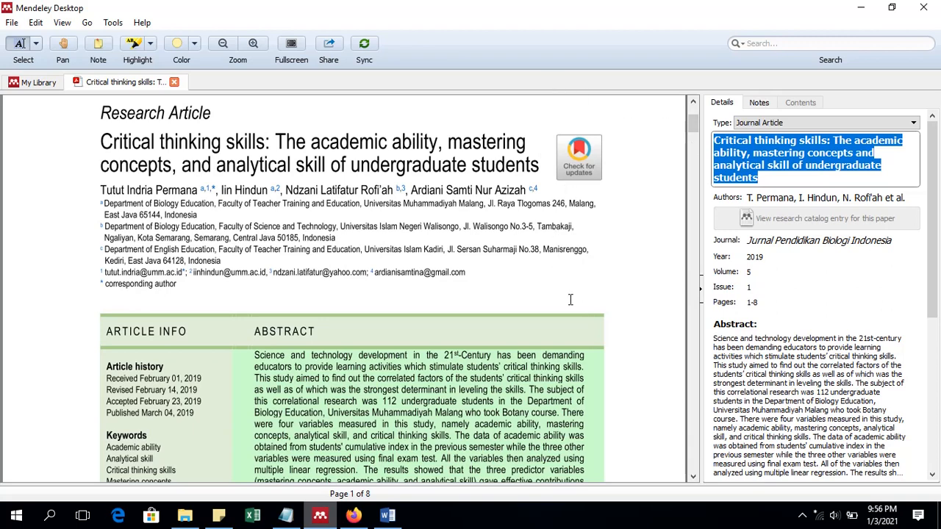
- Return to Word and insert a Mendeley citation in the Sumber cell, finding the article by "The academic ability, mastering concepts and analytical skill of undergraduate students"
{"action": "left_click", "coordinate": [387, 516]}
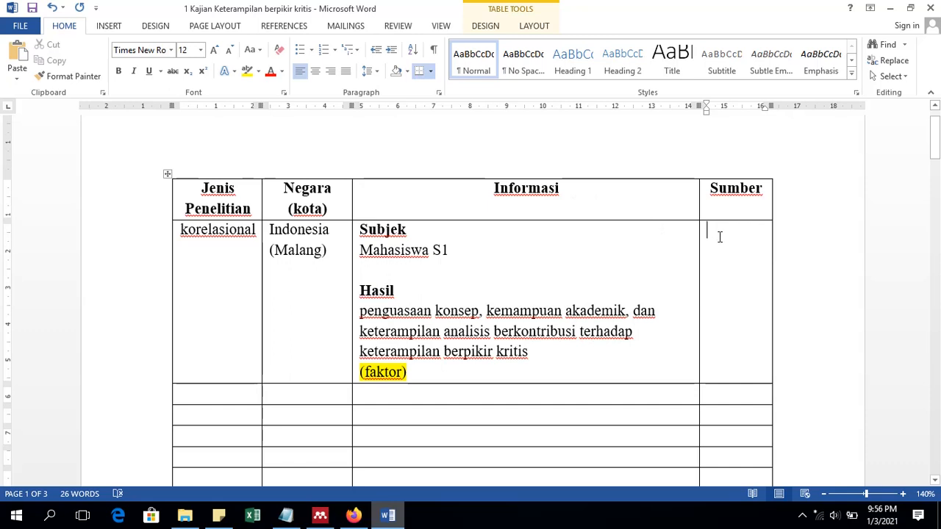
{"action": "left_click", "coordinate": [283, 26]}
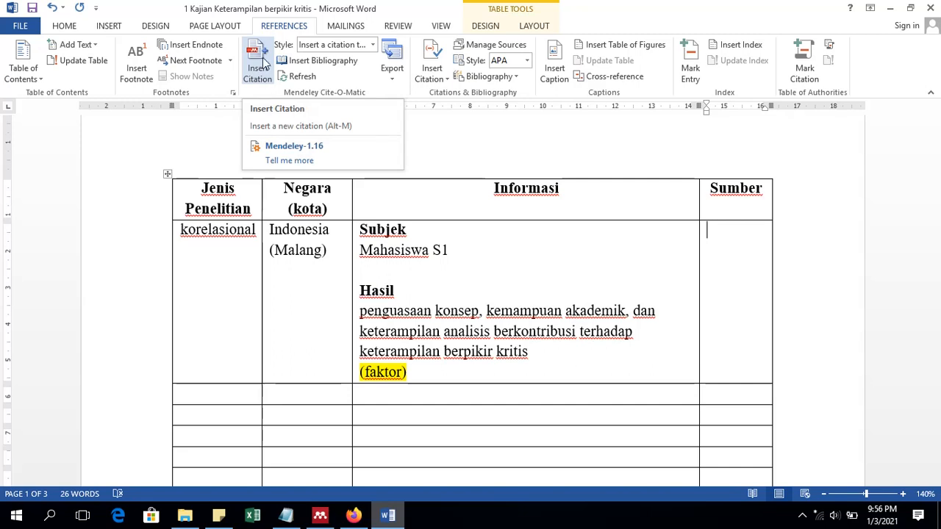
{"action": "left_click", "coordinate": [261, 67]}
{"action": "left_click", "coordinate": [266, 79]}
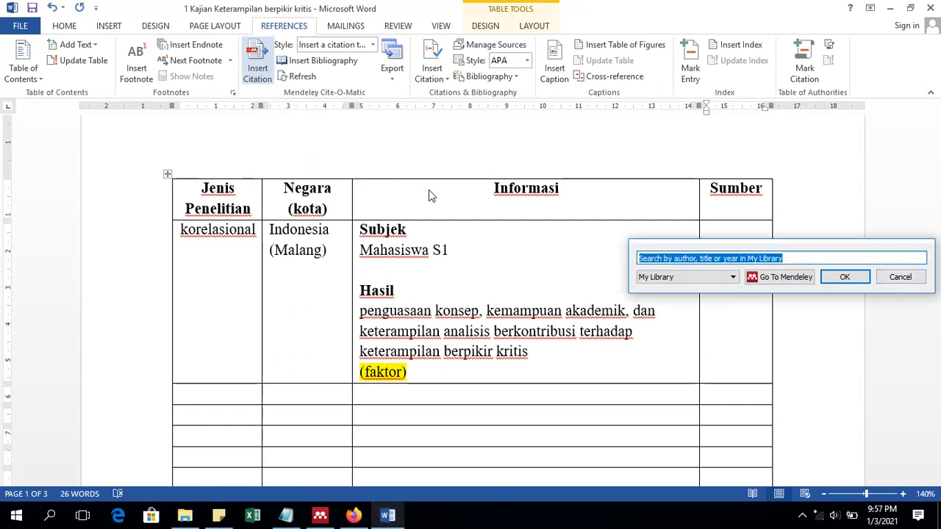
{"action": "left_click_drag", "start_coordinate": [645, 245], "coordinate": [317, 203]}
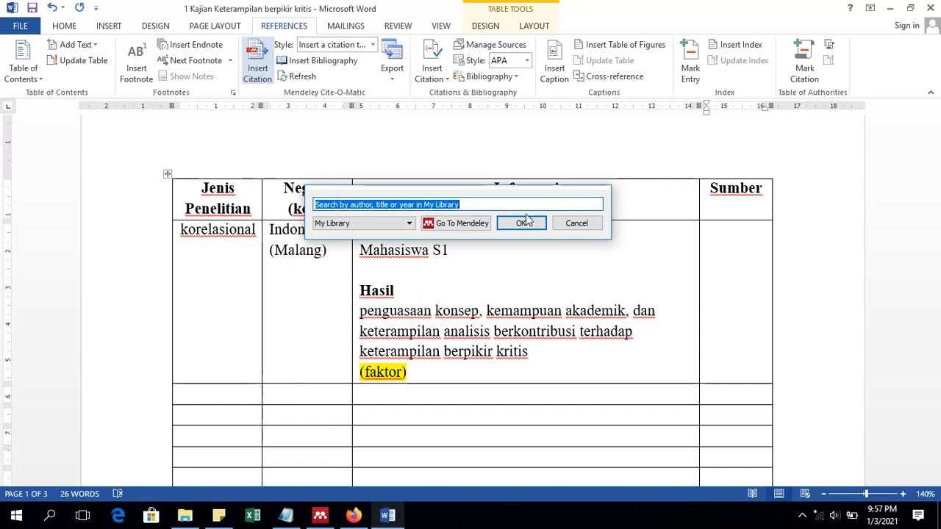
{"action": "type", "text": "The academic ability, mastering concepts and analytical skill of undergraduate students"}
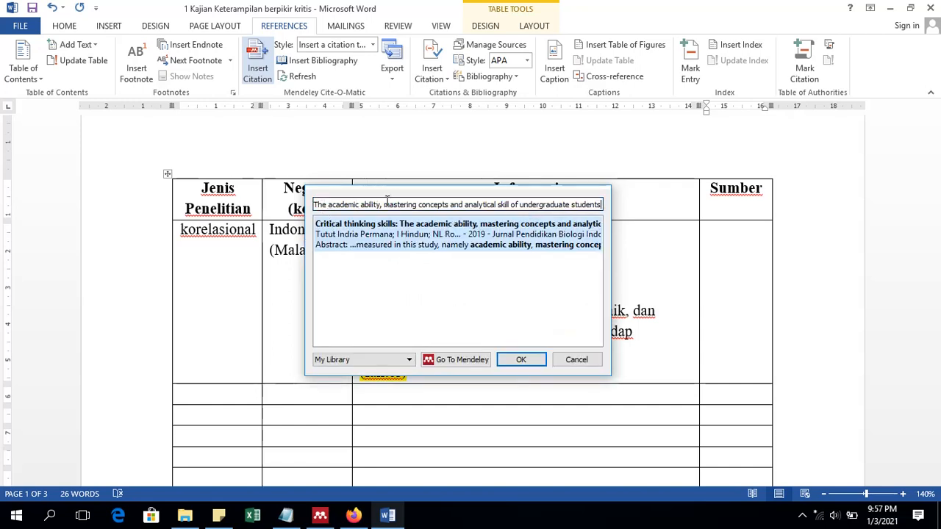
{"action": "left_click", "coordinate": [418, 206]}
{"action": "left_click", "coordinate": [434, 239]}
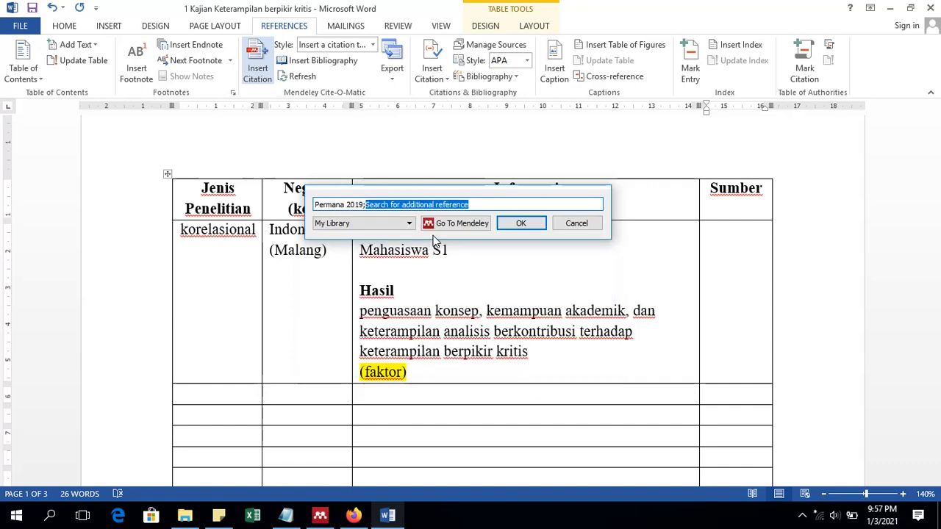
{"action": "left_click", "coordinate": [519, 224]}
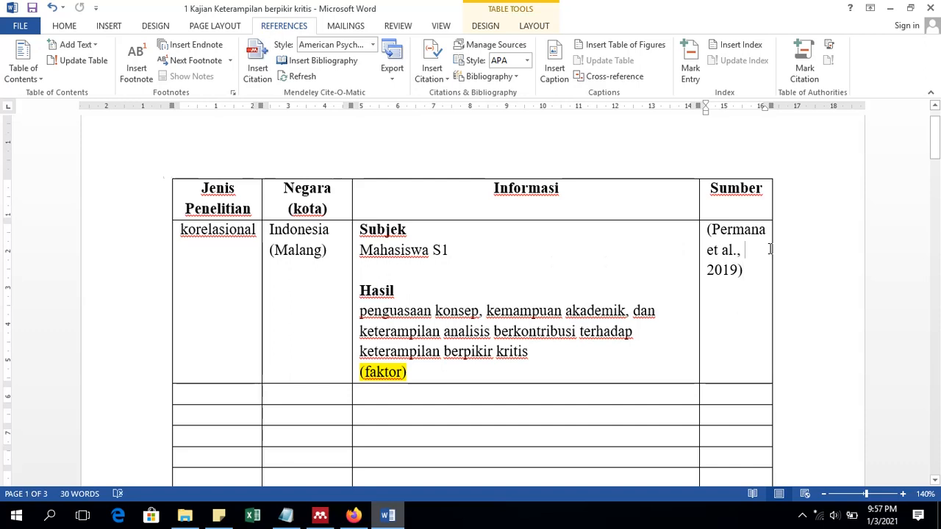
{"action": "left_click_drag", "start_coordinate": [743, 271], "coordinate": [707, 237]}
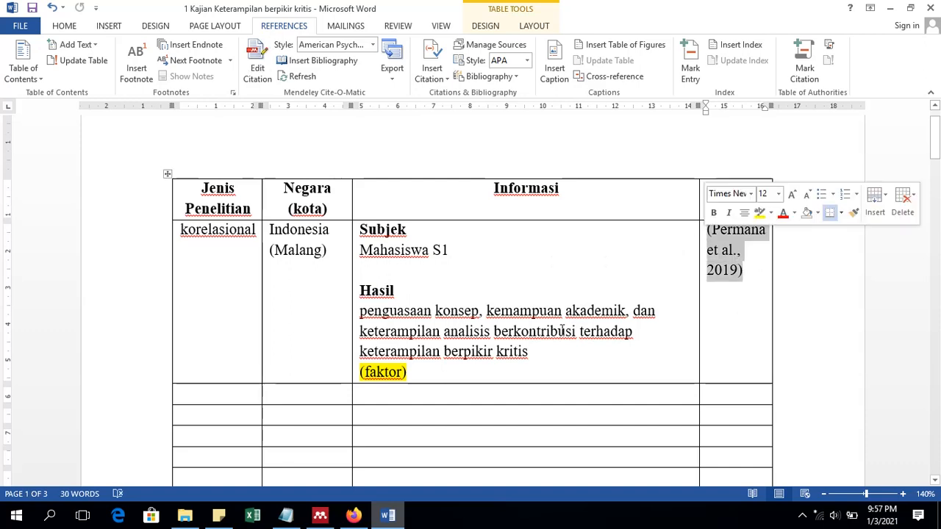
{"action": "left_click", "coordinate": [684, 278]}
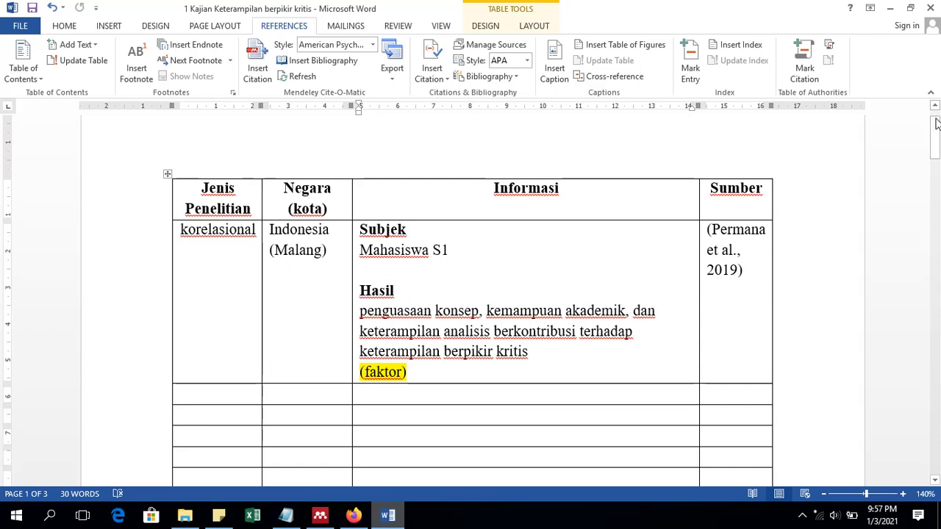
- Insert the Mendeley bibliography below the end of the table on page 3, and return to the table's first row
{"action": "left_click_drag", "start_coordinate": [938, 131], "coordinate": [938, 377]}
{"action": "scroll", "coordinate": [656, 266], "scroll_direction": "up", "scroll_amount": 3}
{"action": "scroll", "coordinate": [656, 264], "scroll_direction": "down", "scroll_amount": 10}
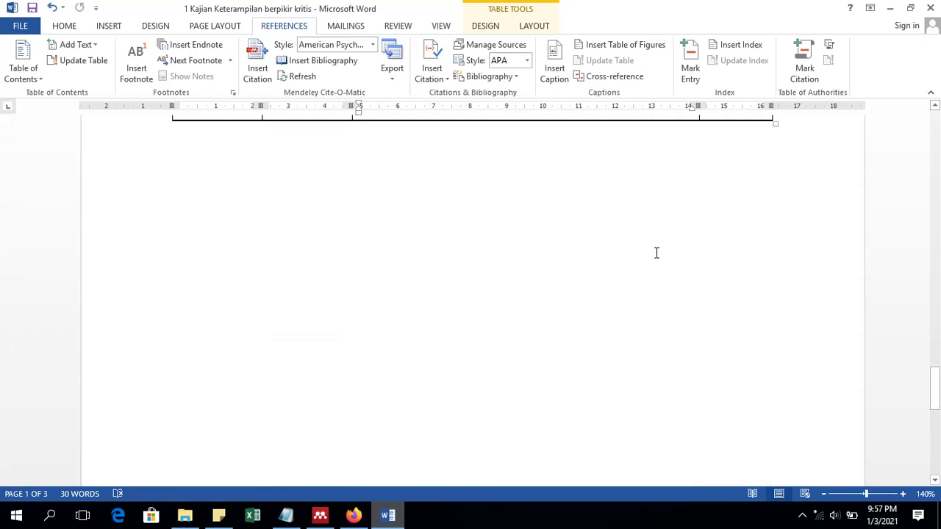
{"action": "scroll", "coordinate": [508, 192], "scroll_direction": "down", "scroll_amount": 5}
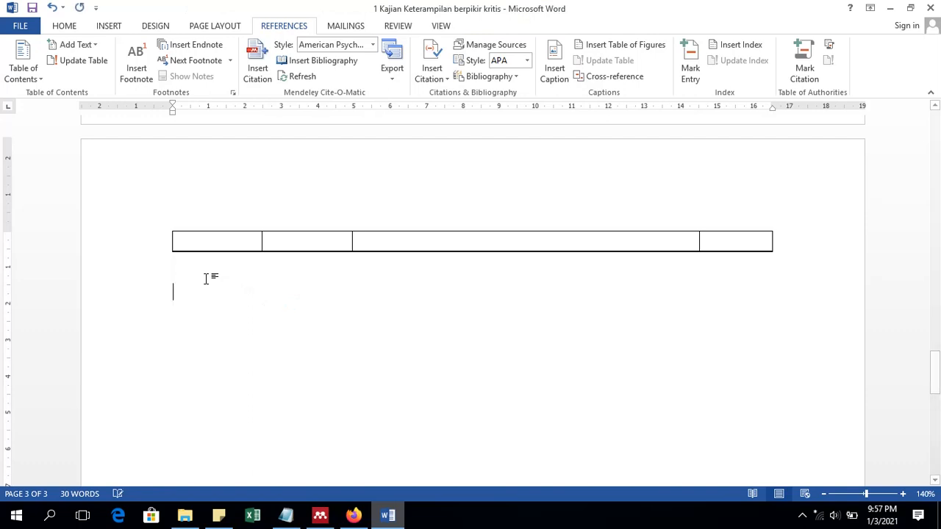
{"action": "left_click", "coordinate": [326, 65]}
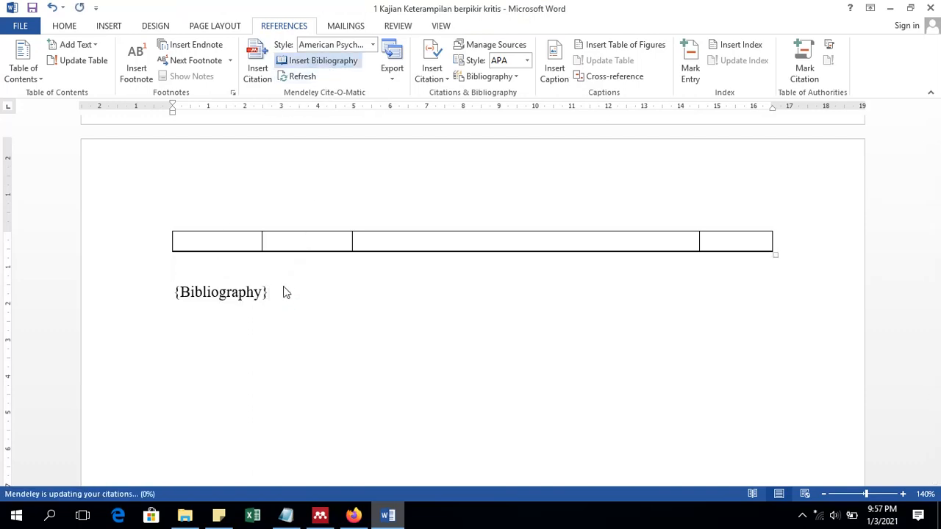
{"action": "left_click_drag", "start_coordinate": [227, 293], "coordinate": [710, 330]}
{"action": "left_click", "coordinate": [710, 330]}
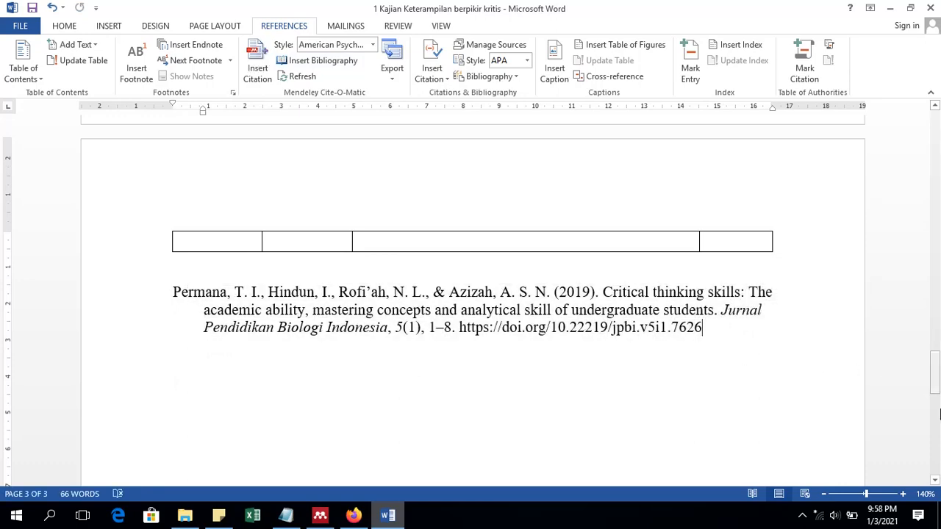
{"action": "left_click_drag", "start_coordinate": [935, 386], "coordinate": [935, 144]}
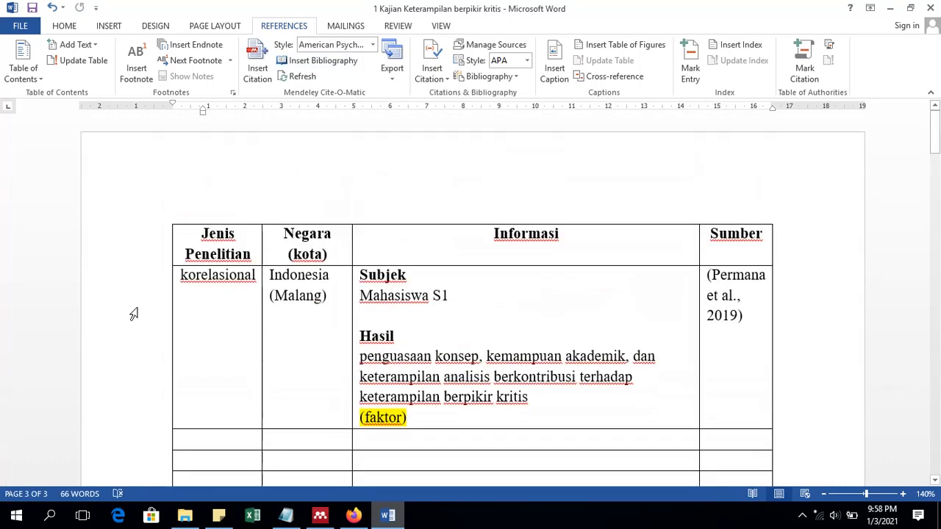
- Switch to Mendeley, close the current article and open "Analysis of students critical thinking skills in socio-scientific issues of biodiversity subject" from the 1 KBK folder
{"action": "left_click", "coordinate": [396, 360]}
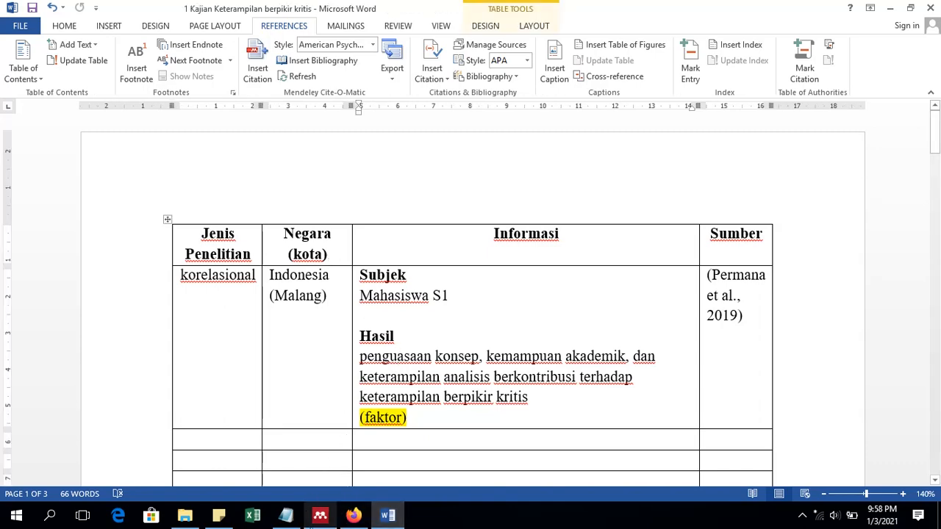
{"action": "left_click", "coordinate": [320, 515]}
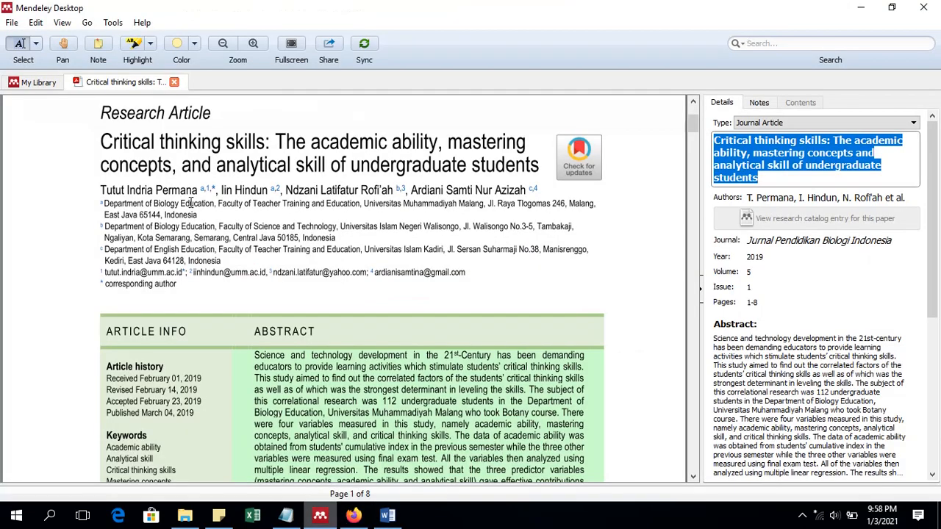
{"action": "left_click", "coordinate": [175, 86]}
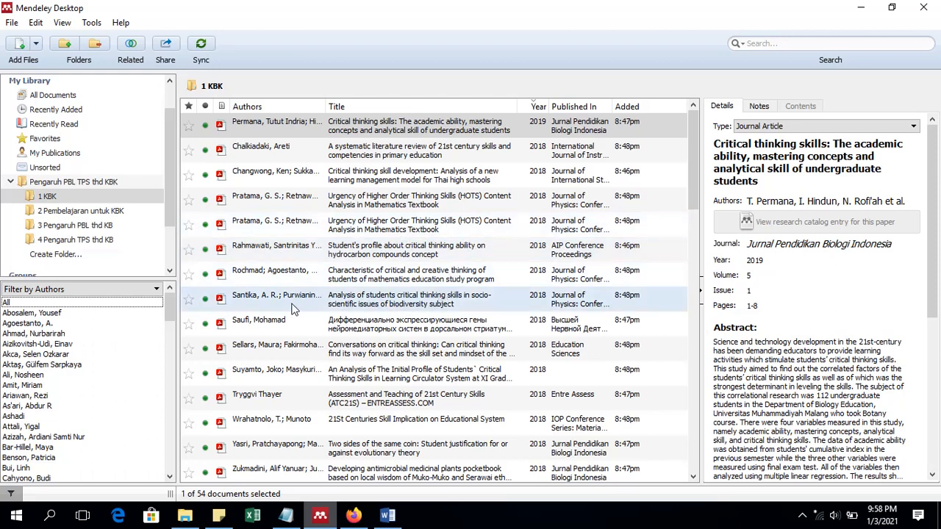
{"action": "double_click", "coordinate": [450, 301]}
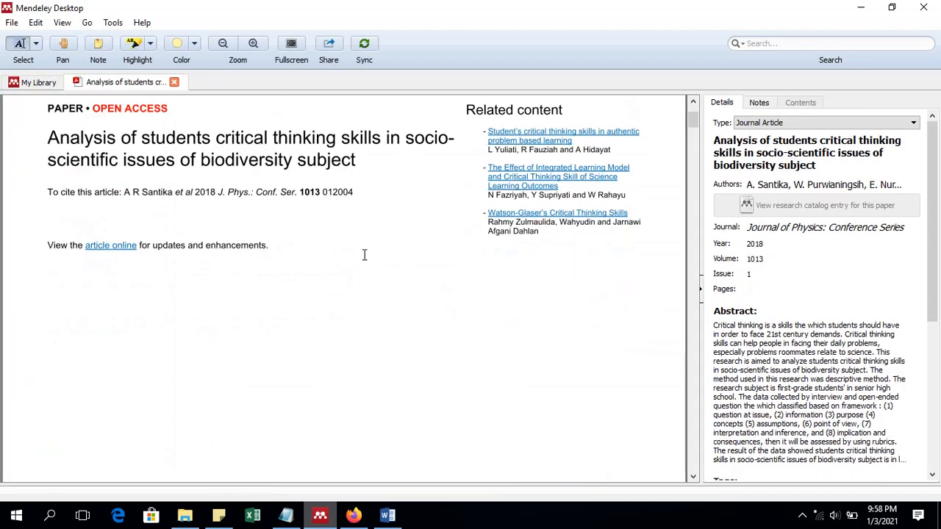
- Check the paper's cover page for its publication source and set its document type to Conference Proceedings
{"action": "scroll", "coordinate": [365, 255], "scroll_direction": "up", "scroll_amount": 3}
{"action": "scroll", "coordinate": [368, 257], "scroll_direction": "down", "scroll_amount": 4}
{"action": "scroll", "coordinate": [370, 253], "scroll_direction": "up", "scroll_amount": 4}
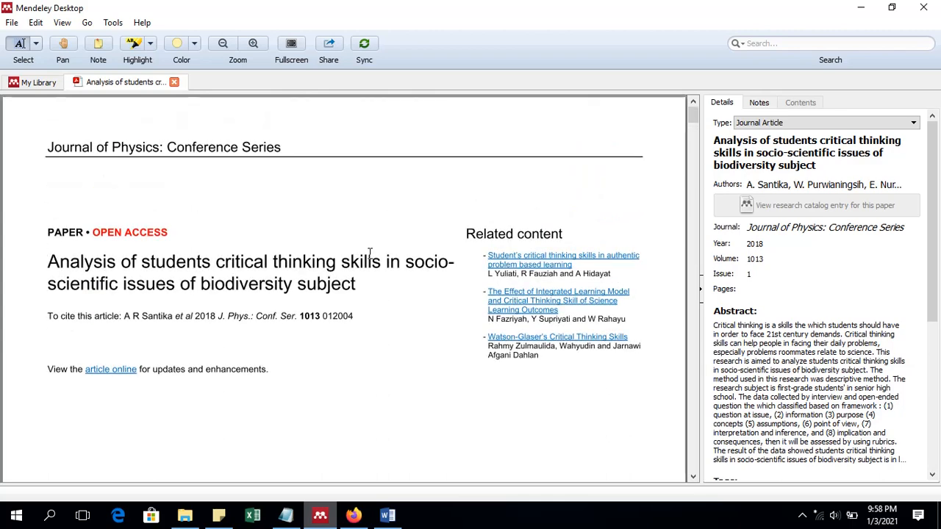
{"action": "scroll", "coordinate": [240, 254], "scroll_direction": "down", "scroll_amount": 5}
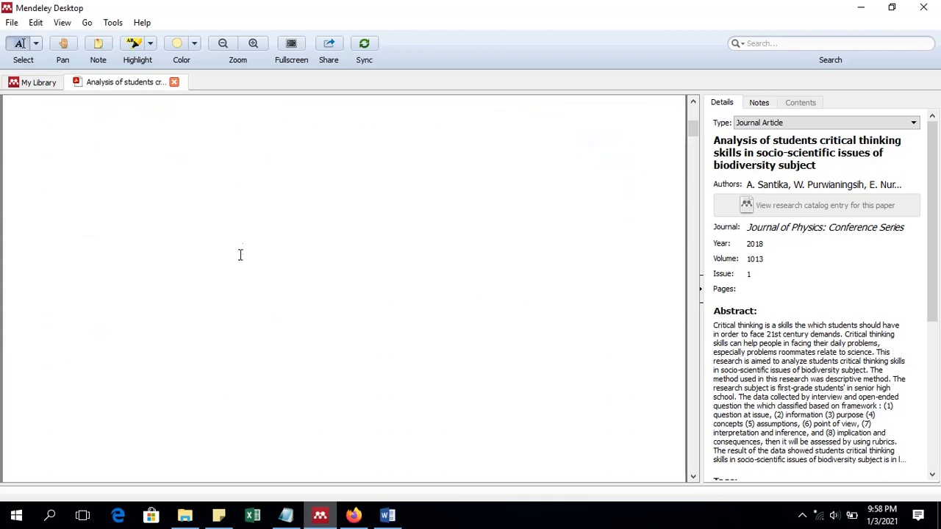
{"action": "scroll", "coordinate": [357, 257], "scroll_direction": "up", "scroll_amount": 2}
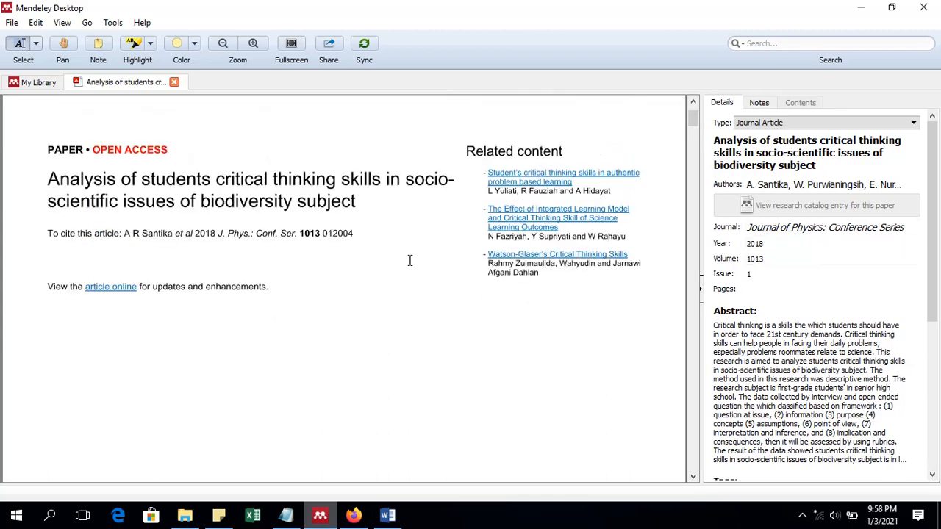
{"action": "scroll", "coordinate": [410, 260], "scroll_direction": "up", "scroll_amount": 2}
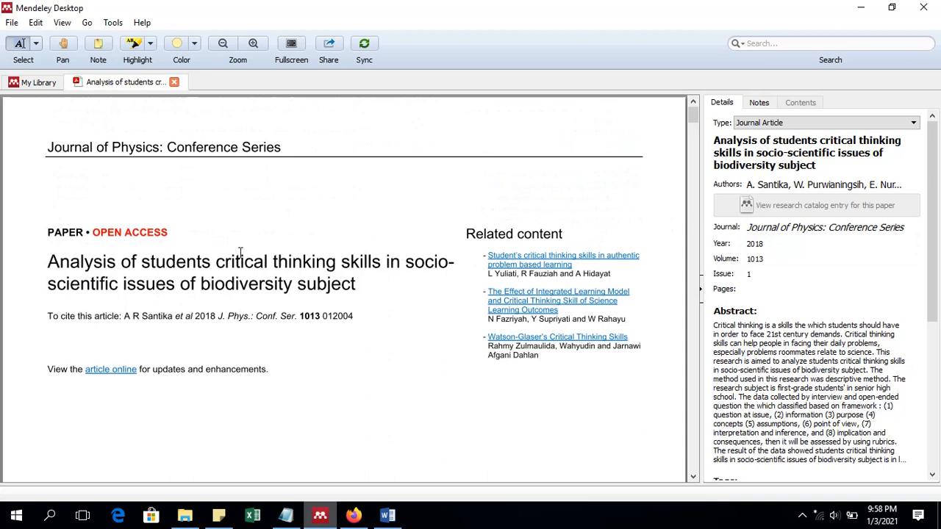
{"action": "left_click", "coordinate": [824, 124]}
{"action": "left_click", "coordinate": [817, 172]}
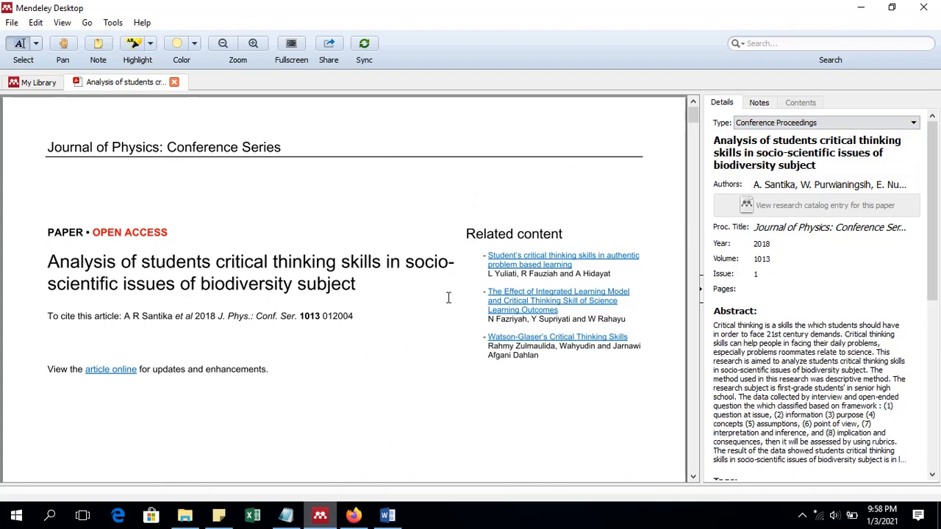
- Find the research method in the abstract on page 2, then enter "Deskriptif" as the research type in the Word table's second row
{"action": "scroll", "coordinate": [447, 297], "scroll_direction": "down", "scroll_amount": 6}
{"action": "scroll", "coordinate": [447, 297], "scroll_direction": "down", "scroll_amount": 12}
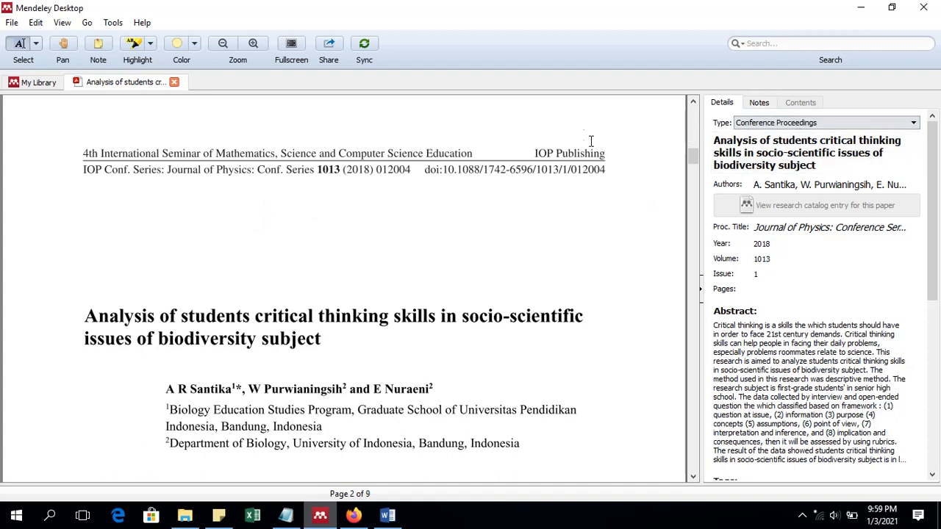
{"action": "scroll", "coordinate": [541, 281], "scroll_direction": "down", "scroll_amount": 1}
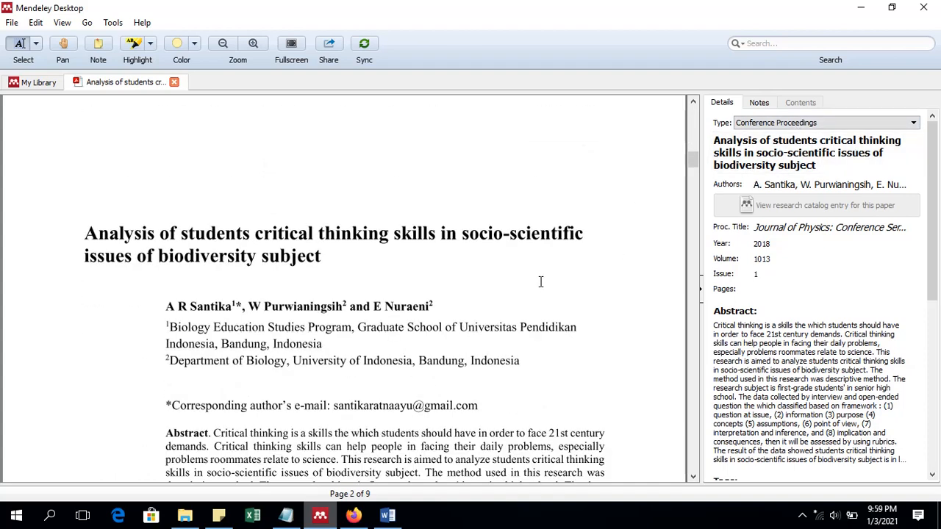
{"action": "scroll", "coordinate": [435, 251], "scroll_direction": "down", "scroll_amount": 1}
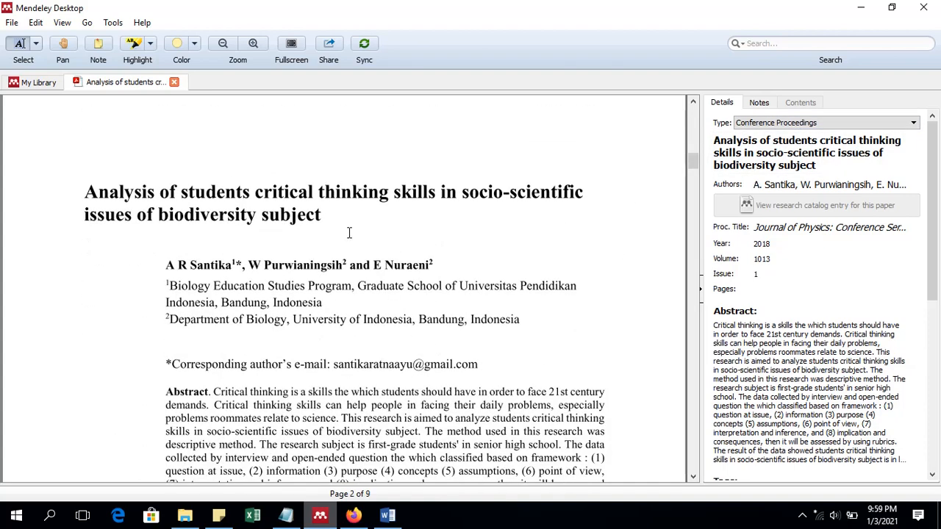
{"action": "scroll", "coordinate": [347, 278], "scroll_direction": "down", "scroll_amount": 1}
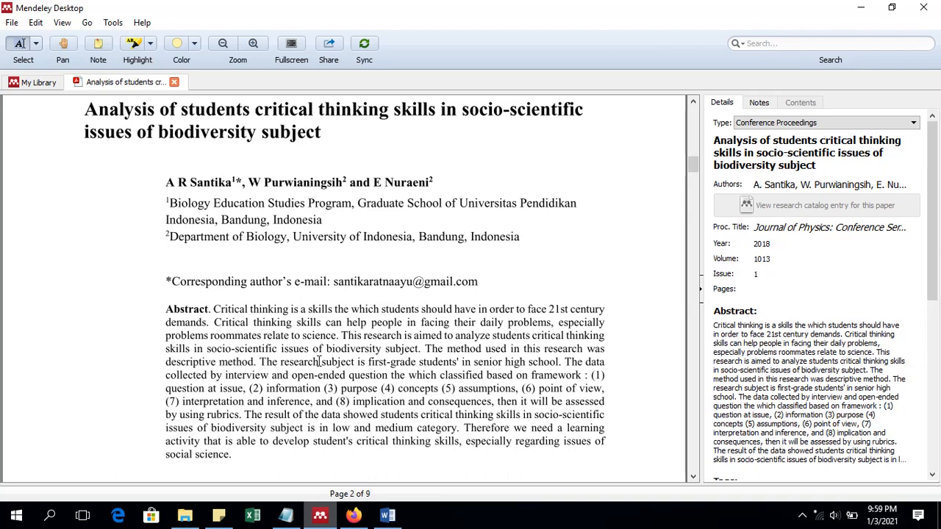
{"action": "left_click", "coordinate": [388, 515]}
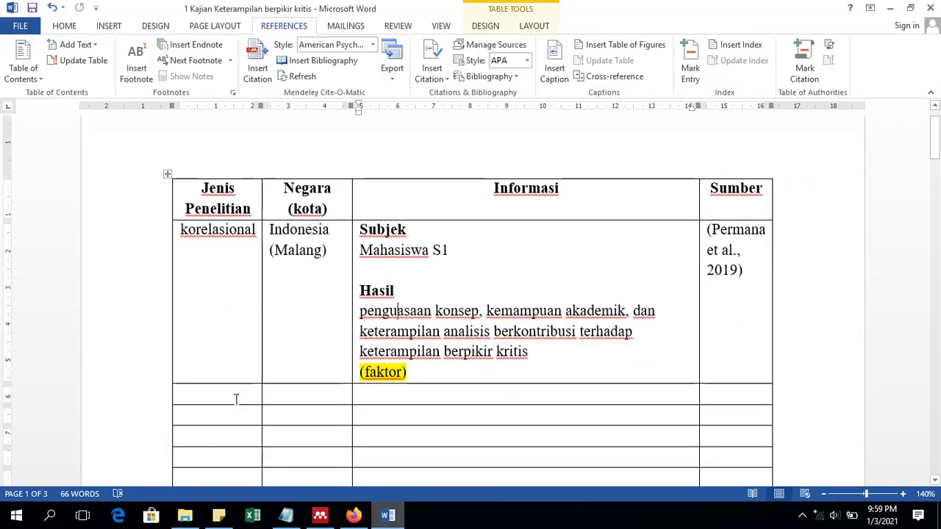
{"action": "left_click", "coordinate": [236, 396]}
{"action": "type", "text": "deskriptif"}
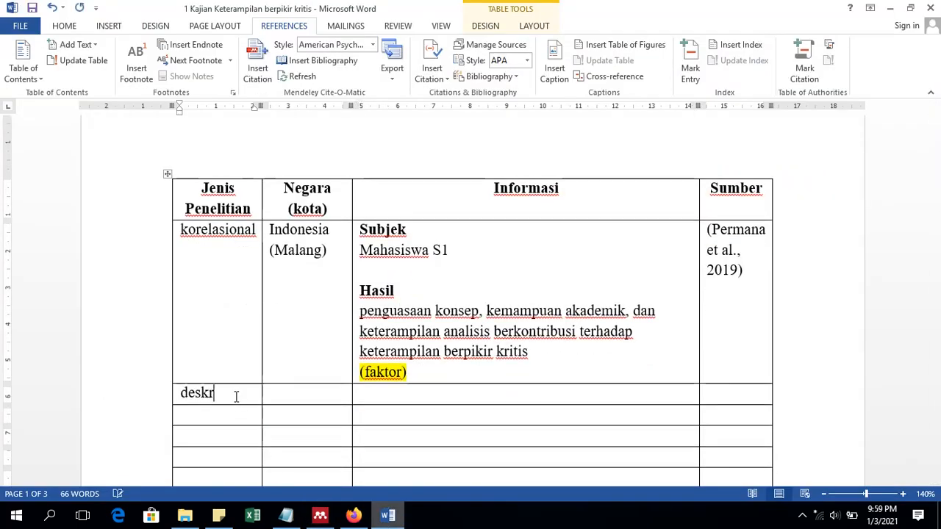
- Look up the research location in the paper's Methods section in Mendeley and enter "Indonesia (Subang)" in the second row's Negara cell in Word
{"action": "left_click", "coordinate": [271, 394]}
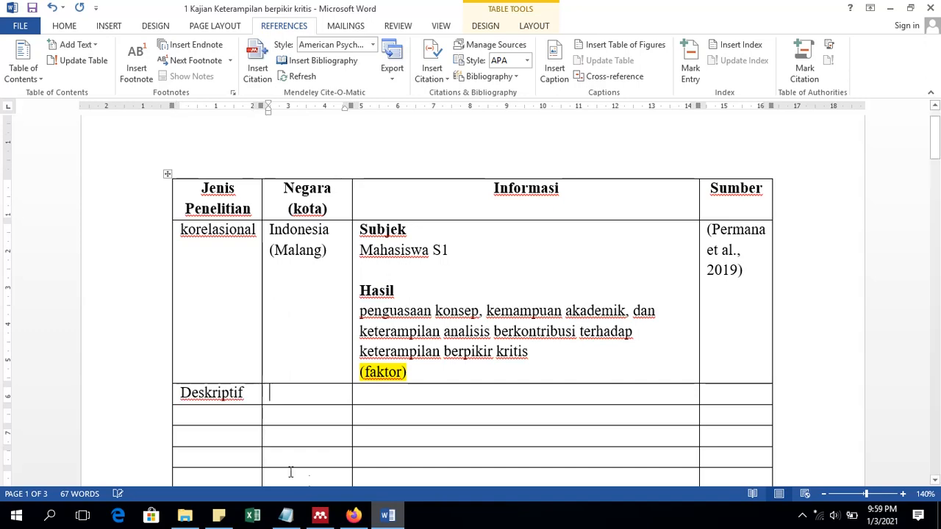
{"action": "left_click", "coordinate": [320, 516]}
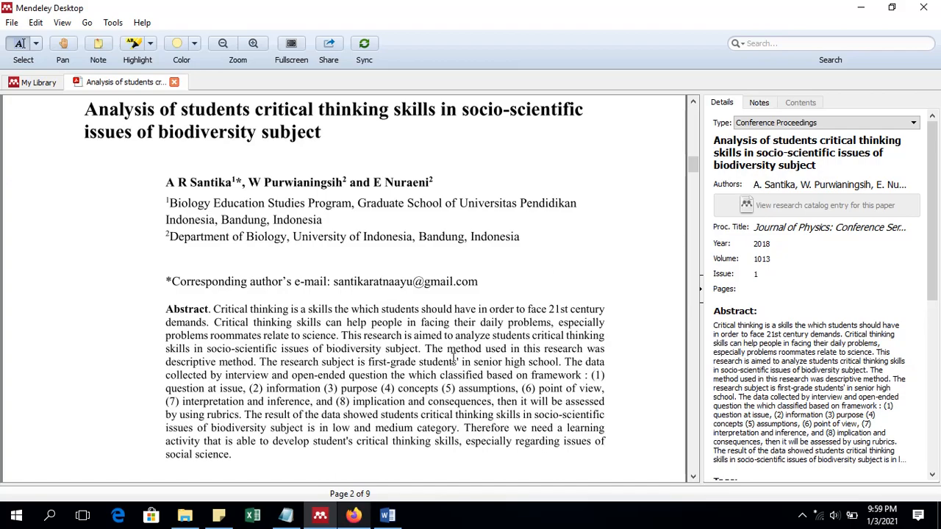
{"action": "scroll", "coordinate": [453, 358], "scroll_direction": "down", "scroll_amount": 10}
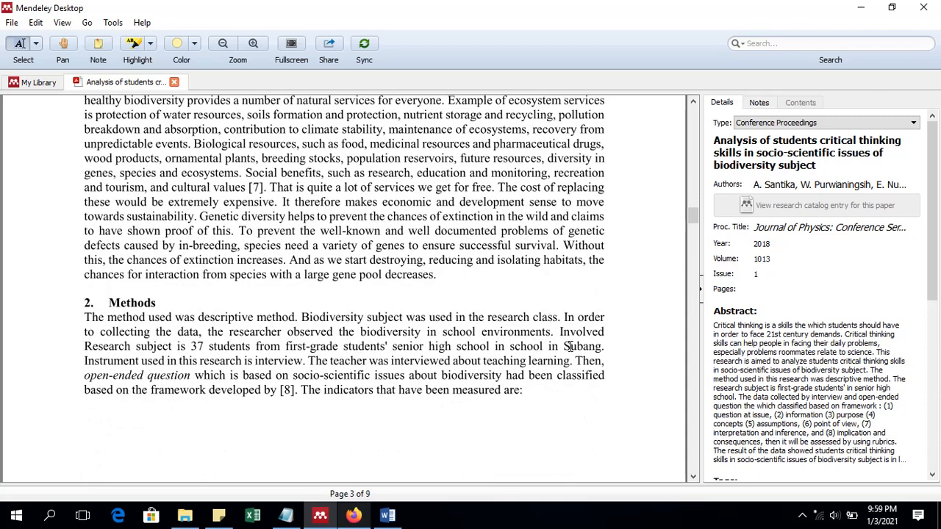
{"action": "left_click", "coordinate": [387, 515]}
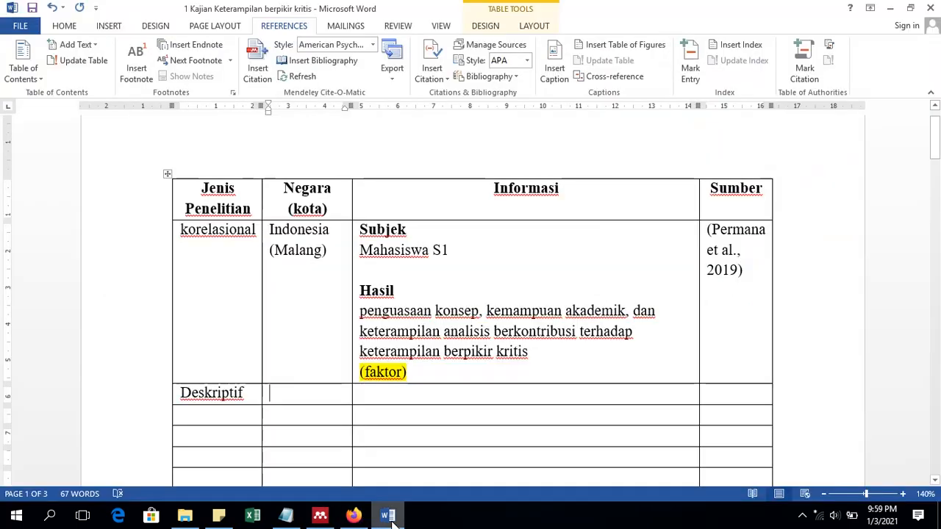
{"action": "type", "text": "Indonei"}
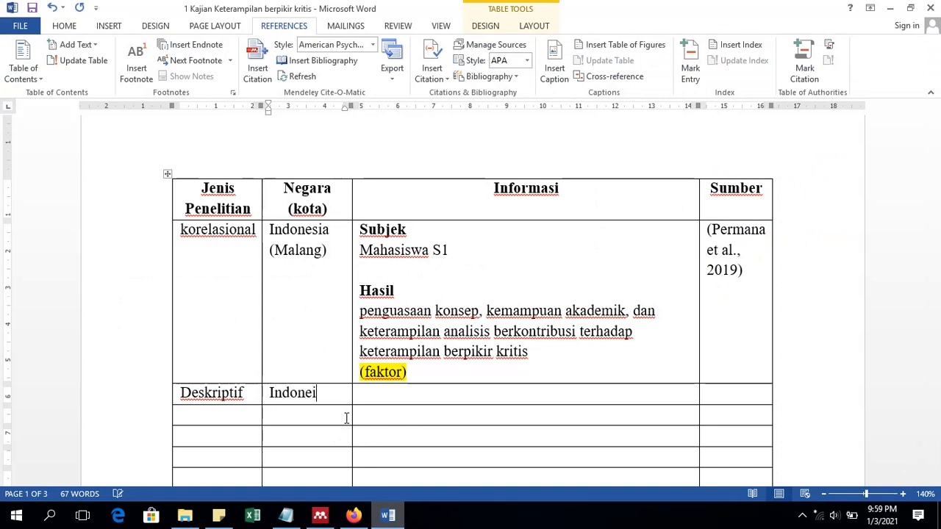
{"action": "key", "text": "BackSpace"}
{"action": "type", "text": "sia"}
{"action": "key", "text": "Return"}
{"action": "type", "text": "(s"}
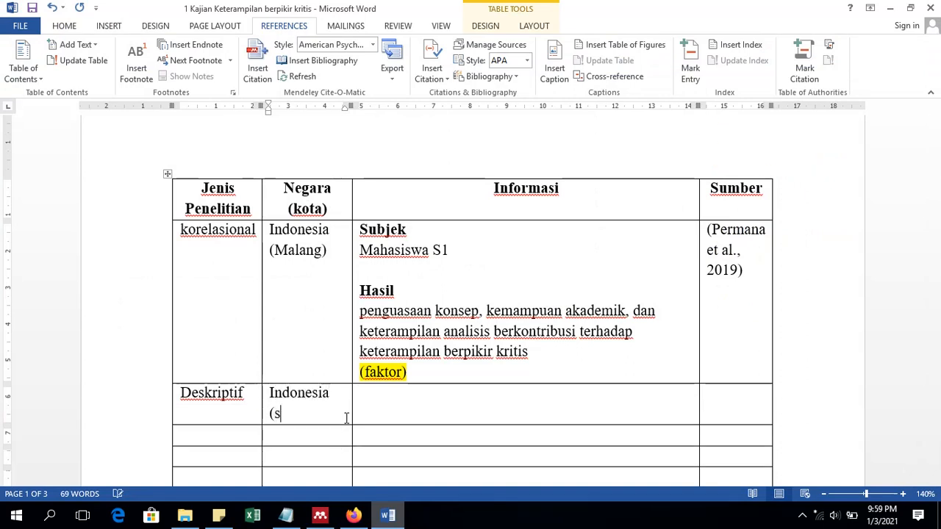
{"action": "type", "text": "ubang)"}
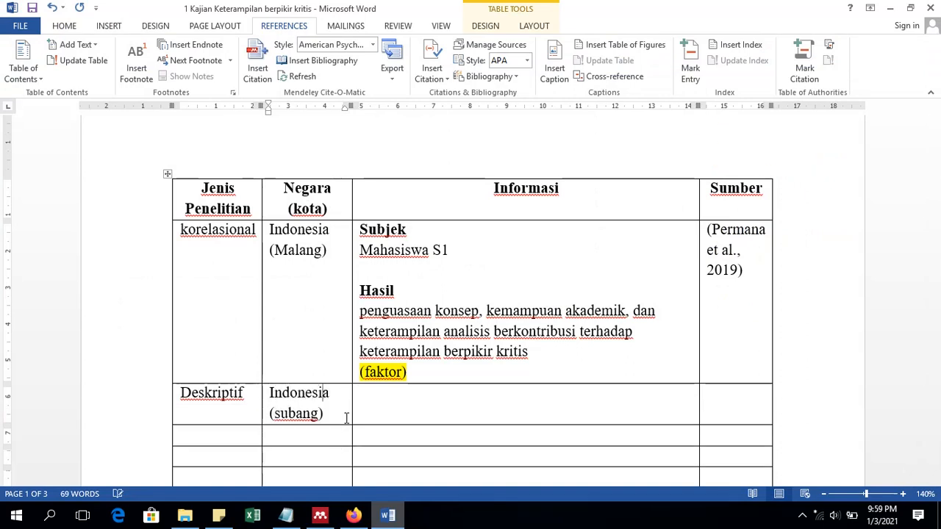
{"action": "key", "text": "Up"}
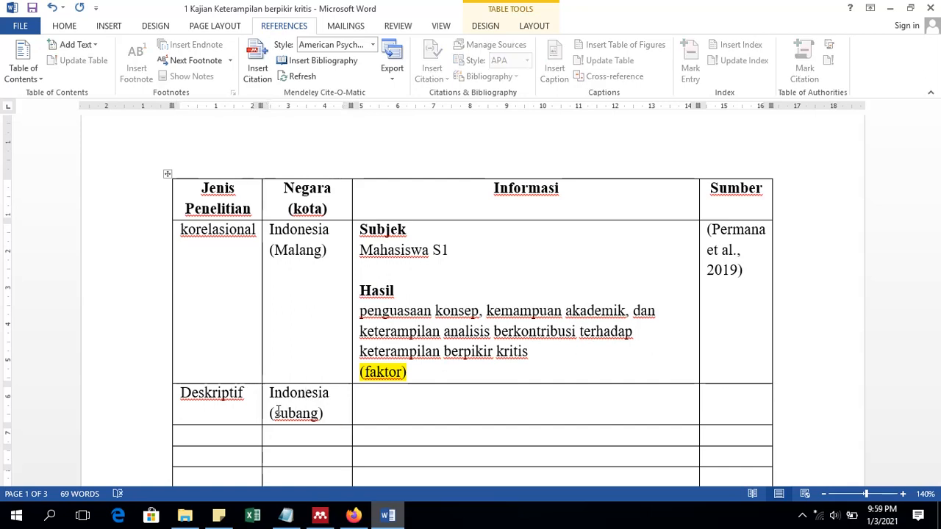
{"action": "left_click_drag", "start_coordinate": [278, 412], "coordinate": [272, 412]}
{"action": "type", "text": "S"}
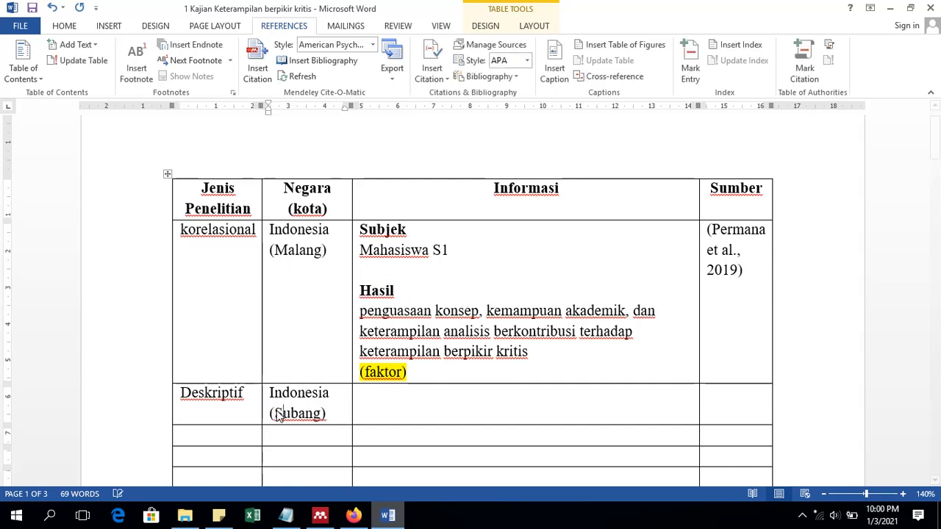
- Add the bold headings "Subjek" and "Hasil" in the second row's Informasi cell, with an empty line beneath each
{"action": "left_click", "coordinate": [385, 405]}
{"action": "type", "text": "Subjke"}
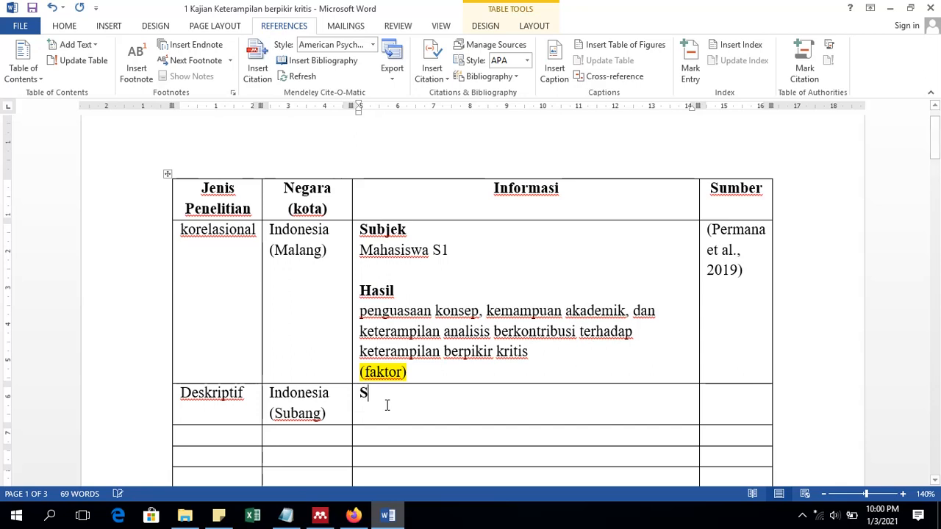
{"action": "key", "text": "Return"}
{"action": "key", "text": "BackSpace"}
{"action": "key", "text": "BackSpace"}
{"action": "key", "text": "BackSpace"}
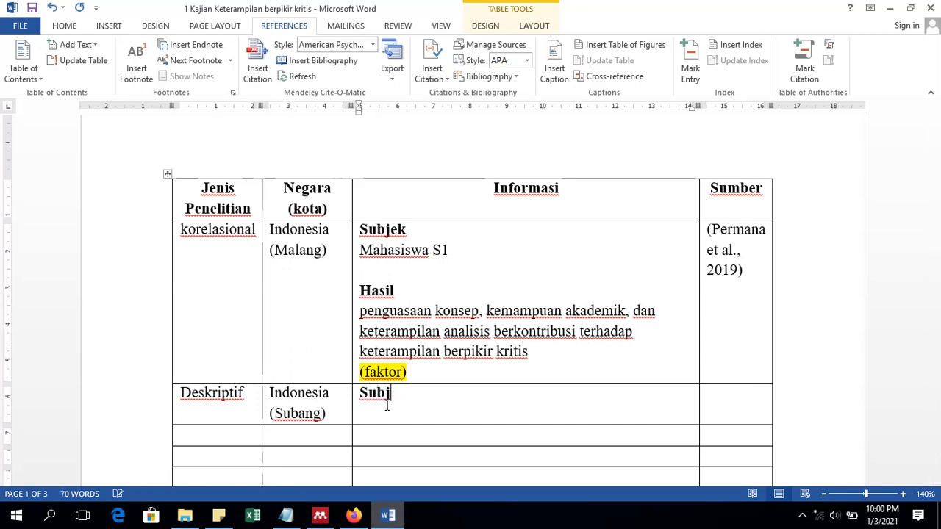
{"action": "type", "text": "ek"}
{"action": "key", "text": "Return"}
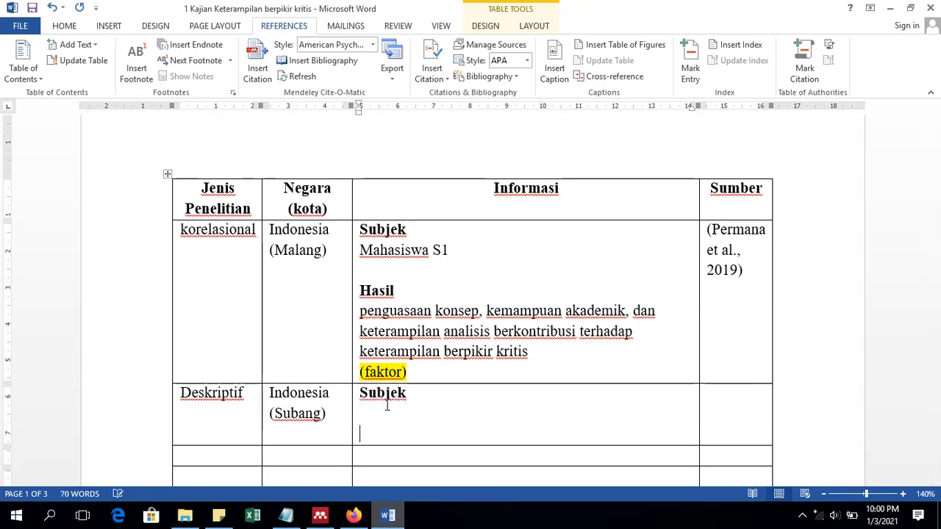
{"action": "type", "text": "Hasil"}
{"action": "key", "text": "Return"}
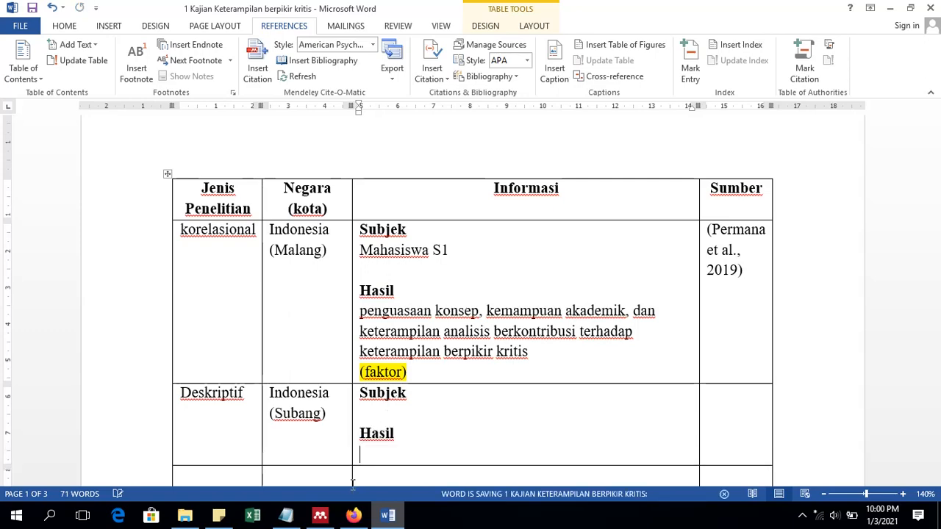
- Recheck the research subjects in Mendeley's Methods section and enter "X SMA" under Subjek in the Word table, followed by a blank line
{"action": "left_click", "coordinate": [319, 515]}
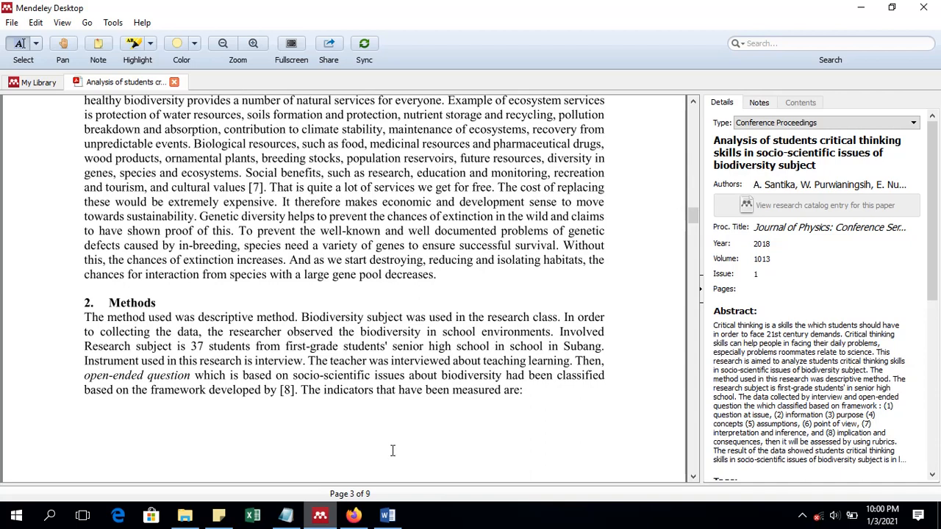
{"action": "left_click", "coordinate": [387, 519]}
{"action": "left_click", "coordinate": [397, 416]}
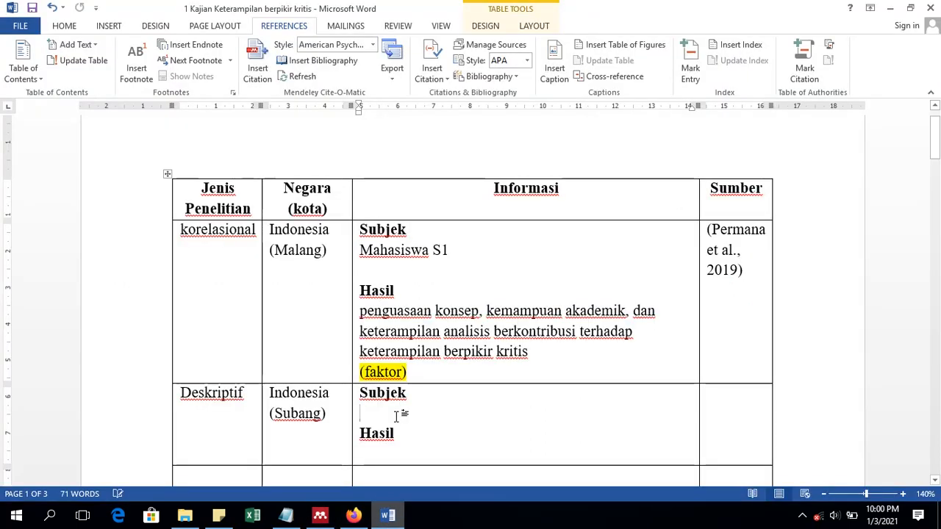
{"action": "type", "text": "X SM"}
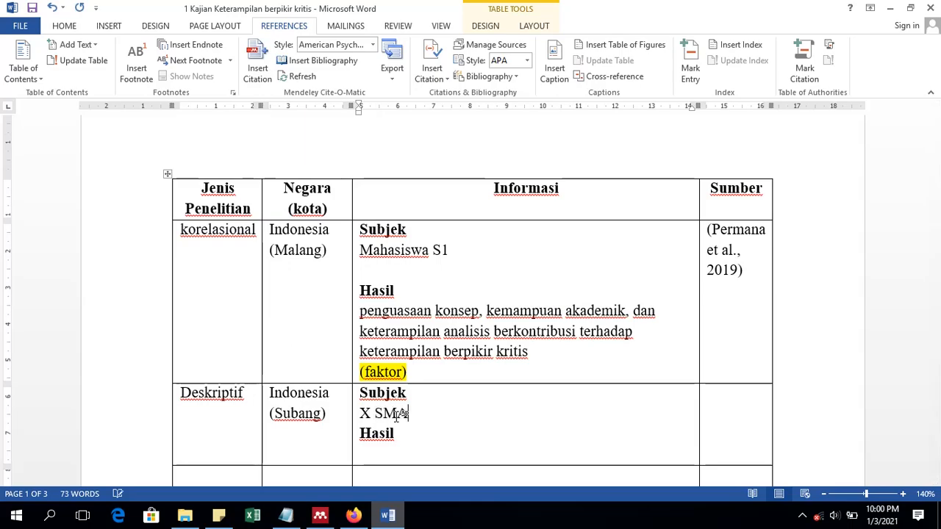
{"action": "type", "text": "A"}
{"action": "key", "text": "Return"}
- Find the research results in the paper's abstract on page 2 in Mendeley and select the sentence stating them
{"action": "scroll", "coordinate": [396, 429], "scroll_direction": "down", "scroll_amount": 1}
{"action": "left_click", "coordinate": [394, 431]}
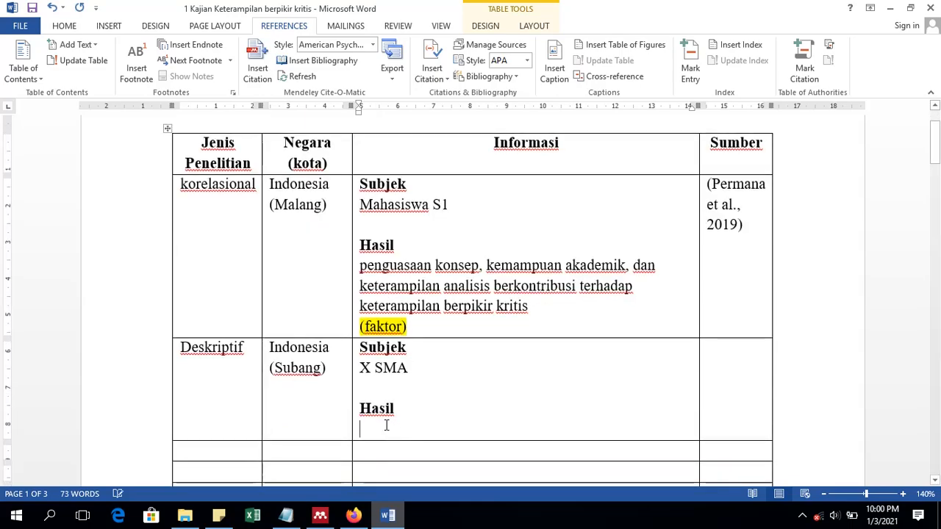
{"action": "left_click", "coordinate": [382, 517]}
{"action": "scroll", "coordinate": [379, 415], "scroll_direction": "up", "scroll_amount": 15}
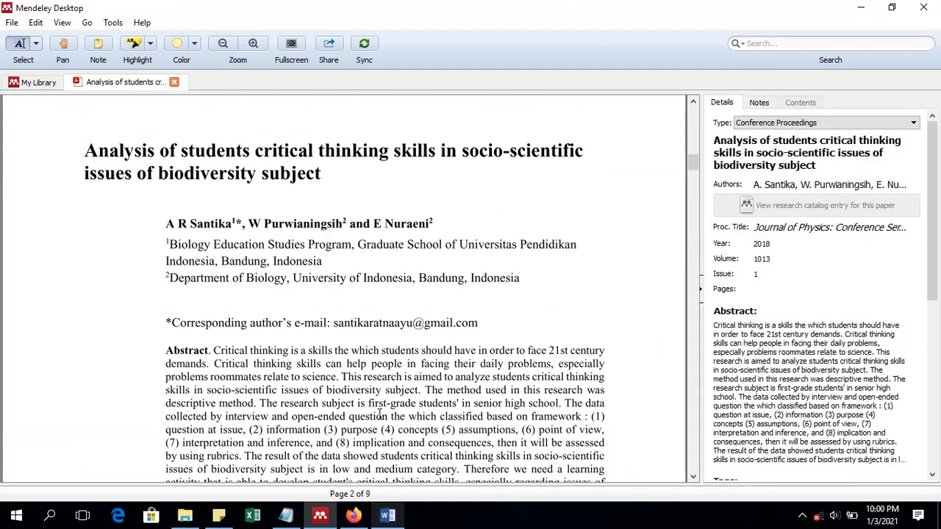
{"action": "scroll", "coordinate": [379, 415], "scroll_direction": "down", "scroll_amount": 3}
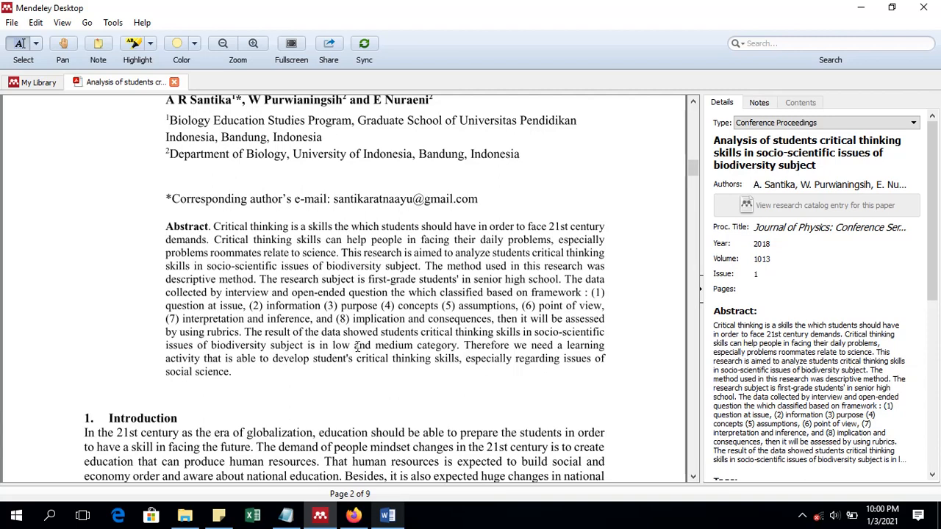
{"action": "left_click_drag", "start_coordinate": [258, 333], "coordinate": [415, 346]}
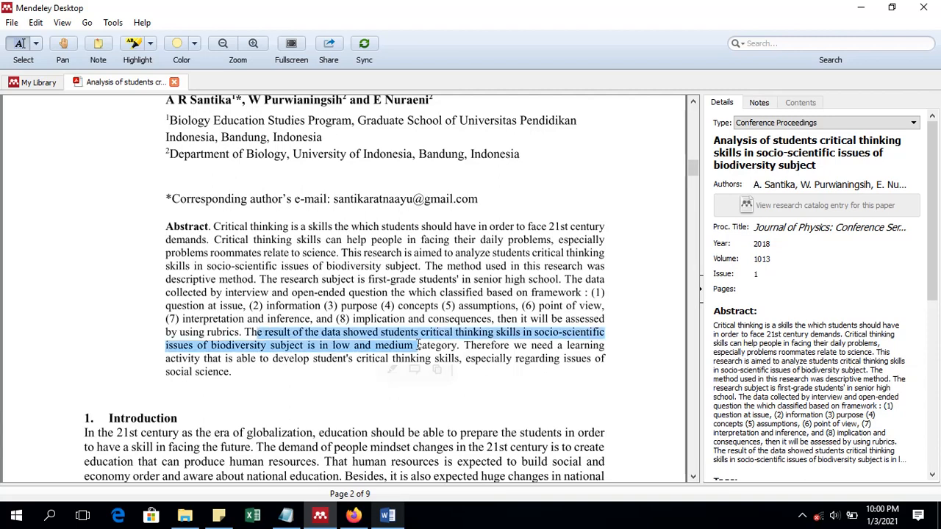
- Write "keterampilan berpikir kritis siswa SMA masih dalam kategori rendah dan medium" in Notepad and move it under Hasil in the Word table's second row
{"action": "left_click", "coordinate": [289, 520]}
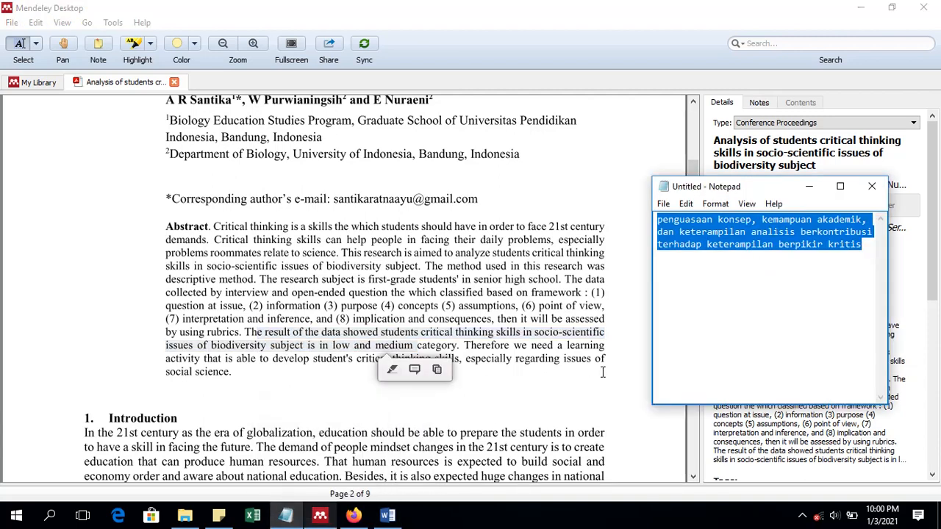
{"action": "type", "text": "keterampilan ber"}
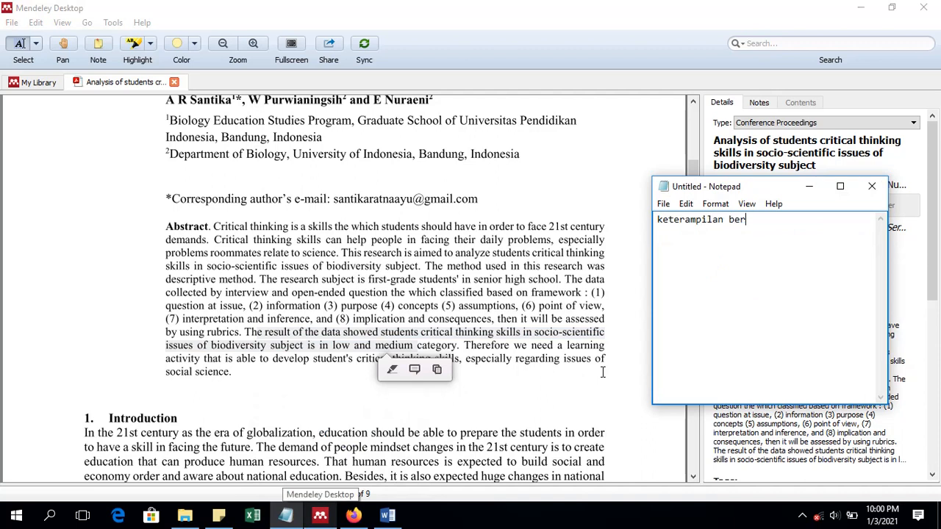
{"action": "type", "text": "pikir kritis siswa SMA masih "}
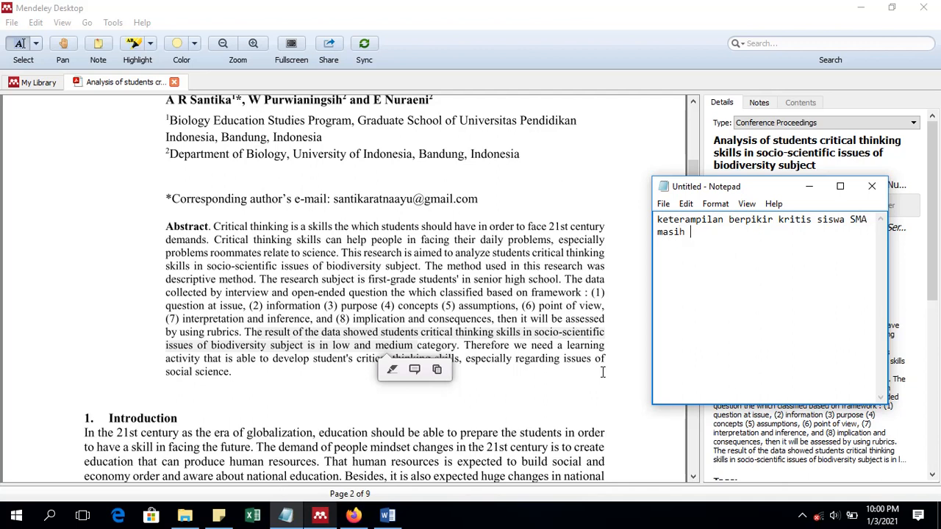
{"action": "type", "text": "dalam kategori rendah dan medium"}
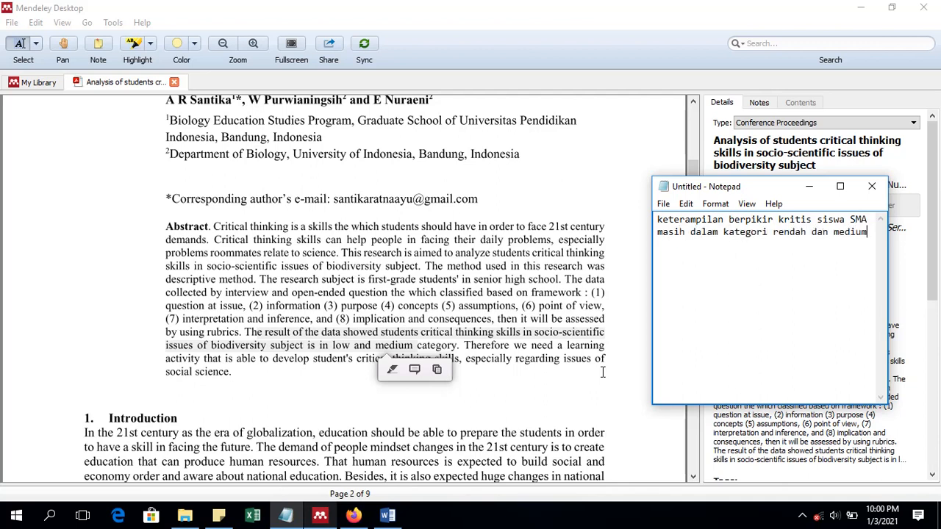
{"action": "key", "text": "ctrl+a"}
{"action": "key", "text": "ctrl+c"}
{"action": "key", "text": "BackSpace"}
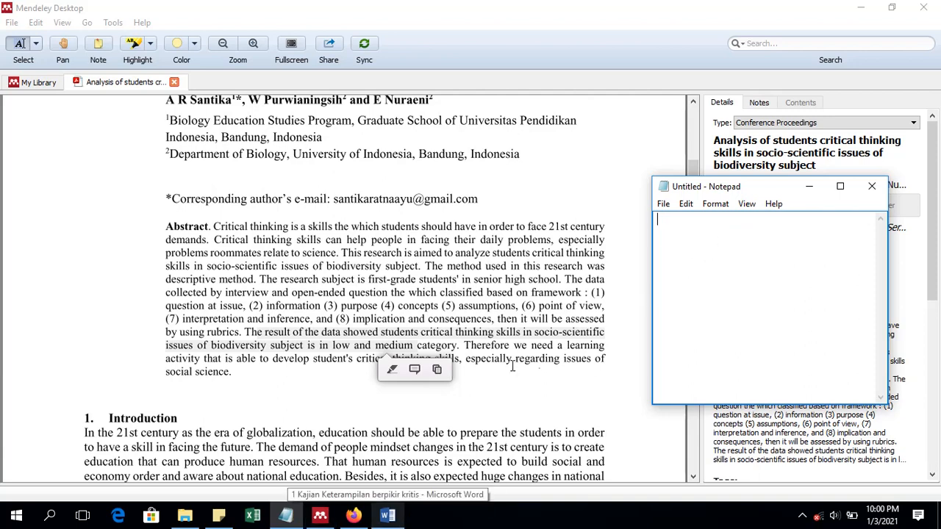
{"action": "left_click", "coordinate": [387, 515]}
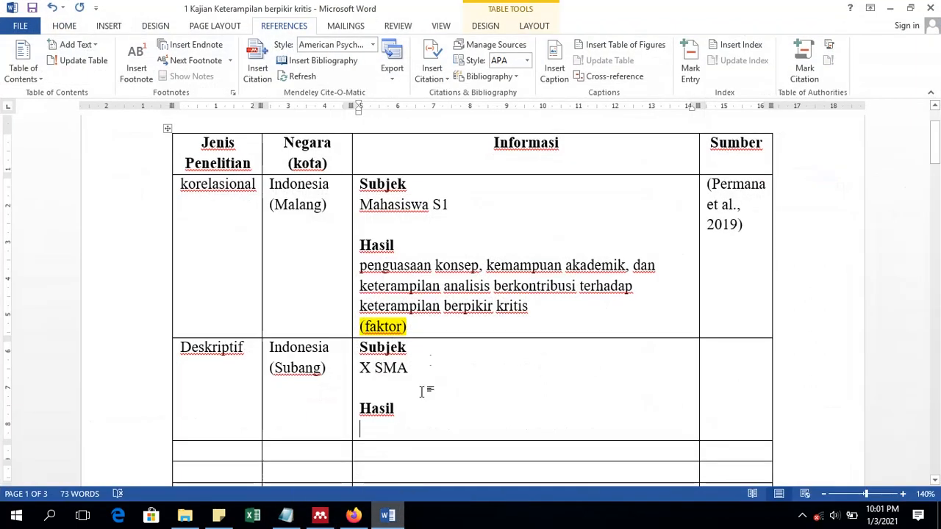
{"action": "key", "text": "ctrl+v"}
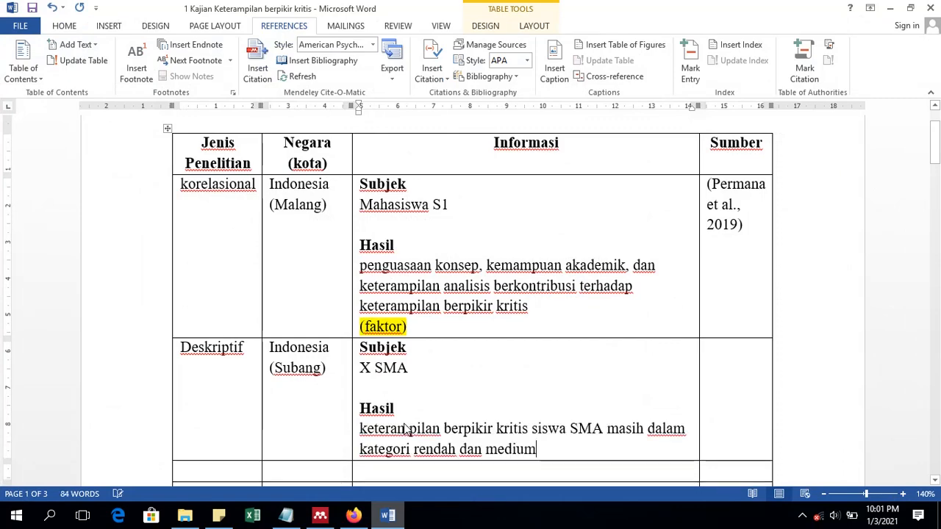
- Copy the full title of the open biodiversity paper from its document details in Mendeley
{"action": "left_click", "coordinate": [707, 356]}
{"action": "left_click", "coordinate": [322, 516]}
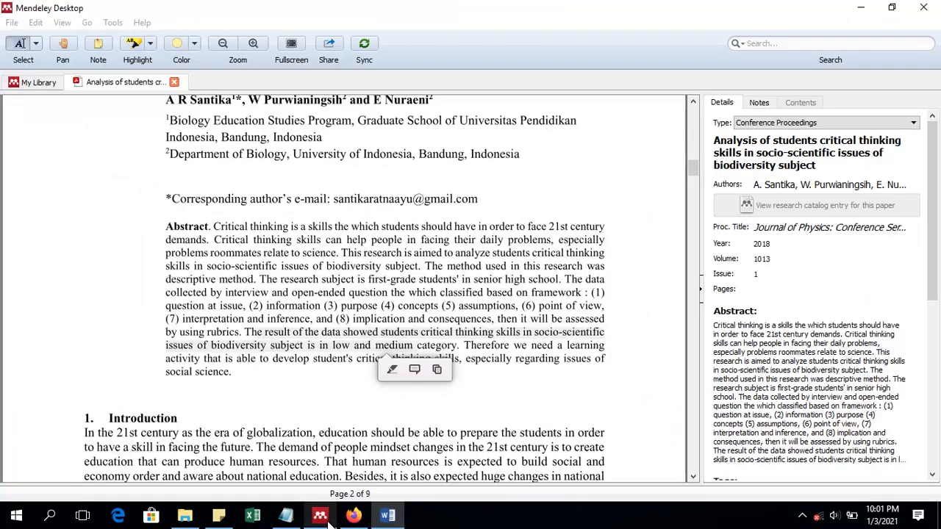
{"action": "left_click_drag", "start_coordinate": [752, 166], "coordinate": [754, 154]}
{"action": "key", "text": "ctrl+a"}
{"action": "key", "text": "ctrl+c"}
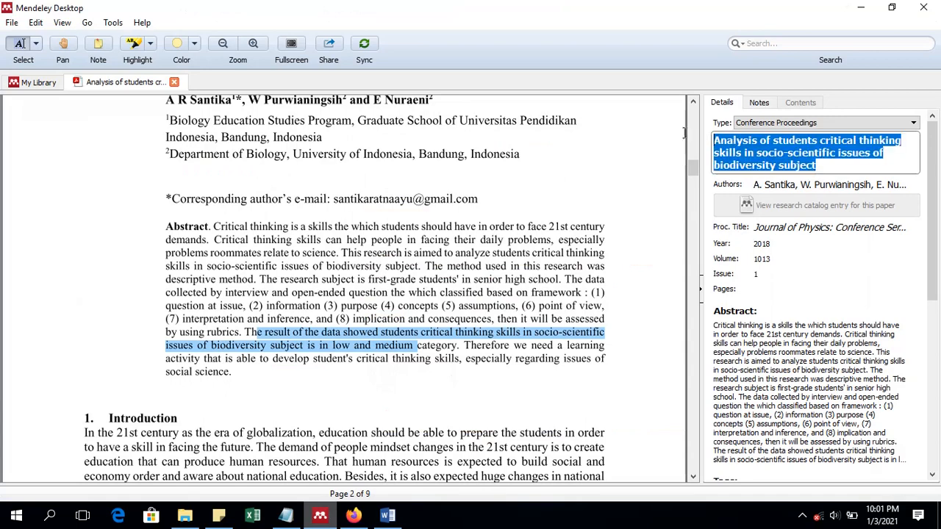
- Insert a Mendeley citation for the copied paper title in the Sumber cell of the Word table's second row
{"action": "left_click", "coordinate": [387, 515]}
{"action": "left_click", "coordinate": [725, 348]}
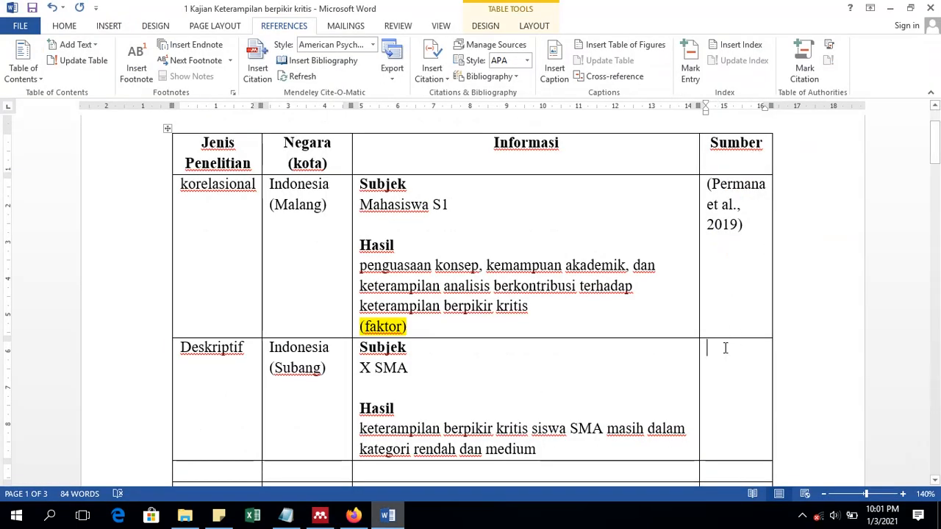
{"action": "left_click", "coordinate": [266, 66]}
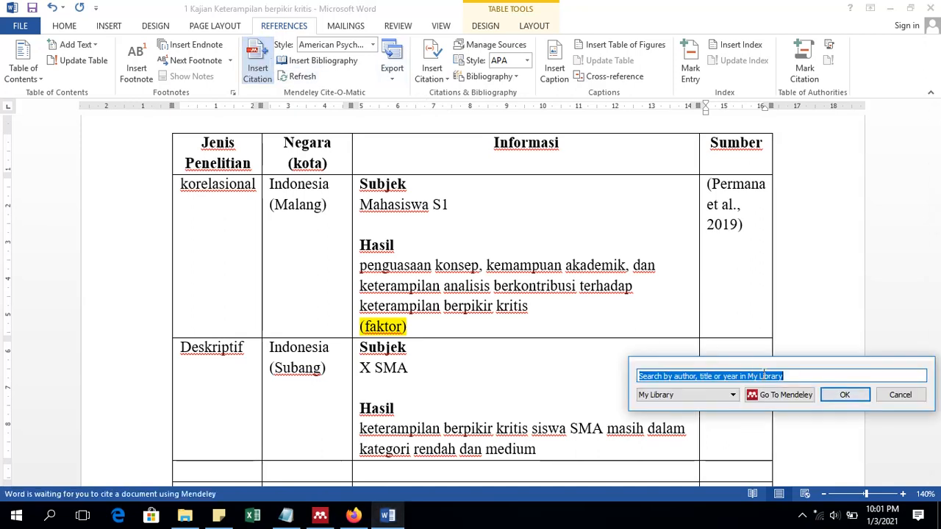
{"action": "key", "text": "ctrl+v"}
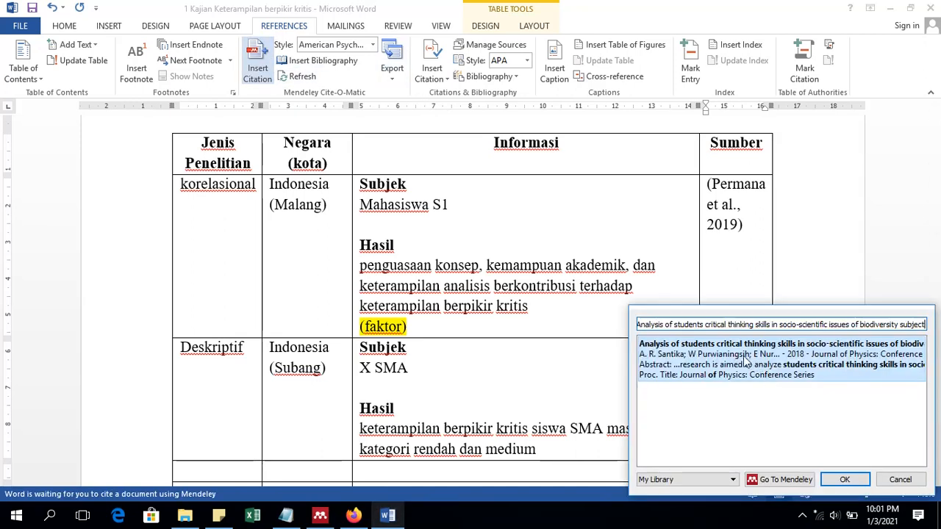
{"action": "left_click", "coordinate": [719, 352]}
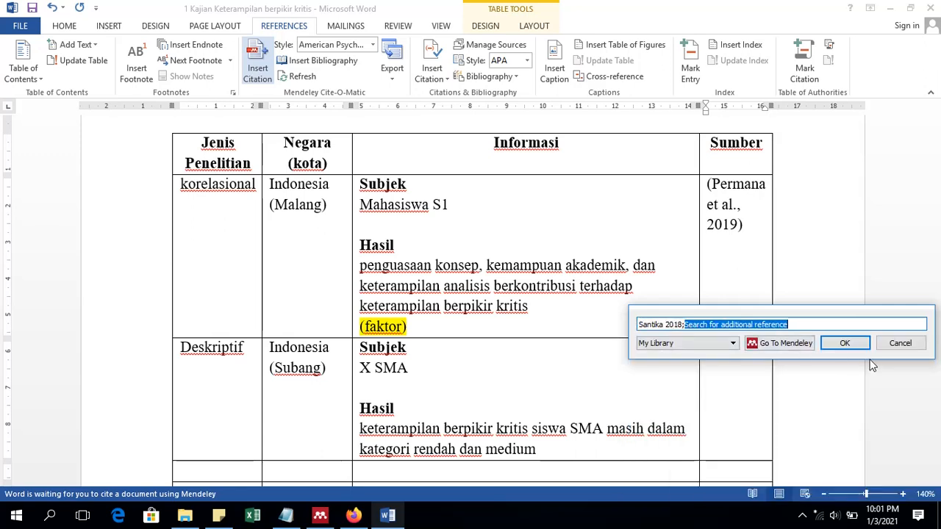
{"action": "left_click", "coordinate": [845, 343]}
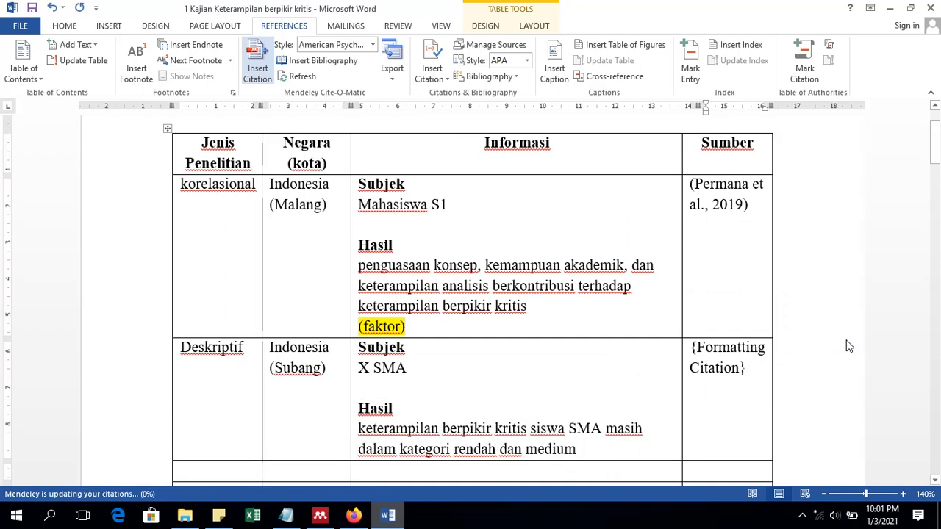
- Check the 2018 biodiversity paper's new entry in the bibliography at the document's end, then return to the table
{"action": "mouse_move", "coordinate": [707, 348]}
{"action": "left_mouse_down"}
{"action": "mouse_move", "coordinate": [743, 383]}
{"action": "mouse_move", "coordinate": [708, 349]}
{"action": "left_mouse_up"}
{"action": "left_click", "coordinate": [747, 388]}
{"action": "left_click_drag", "start_coordinate": [936, 188], "coordinate": [936, 408]}
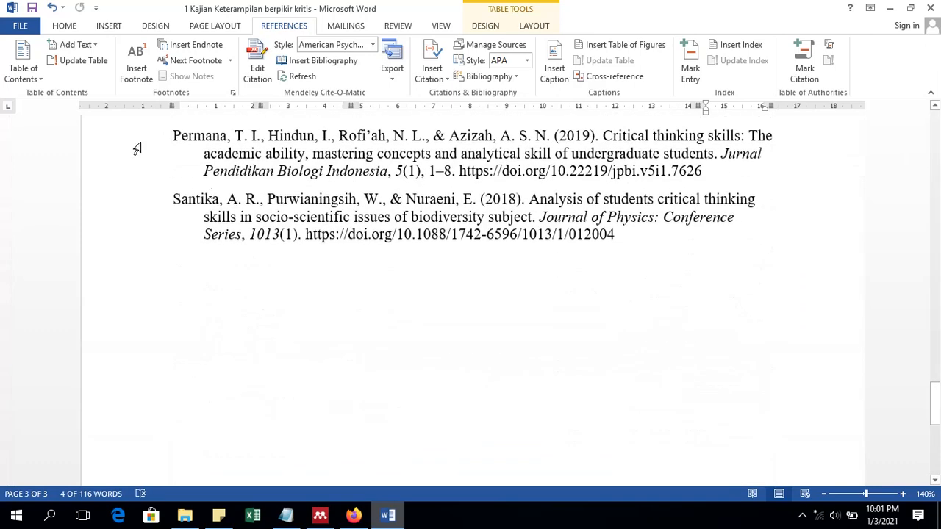
{"action": "left_click", "coordinate": [157, 204]}
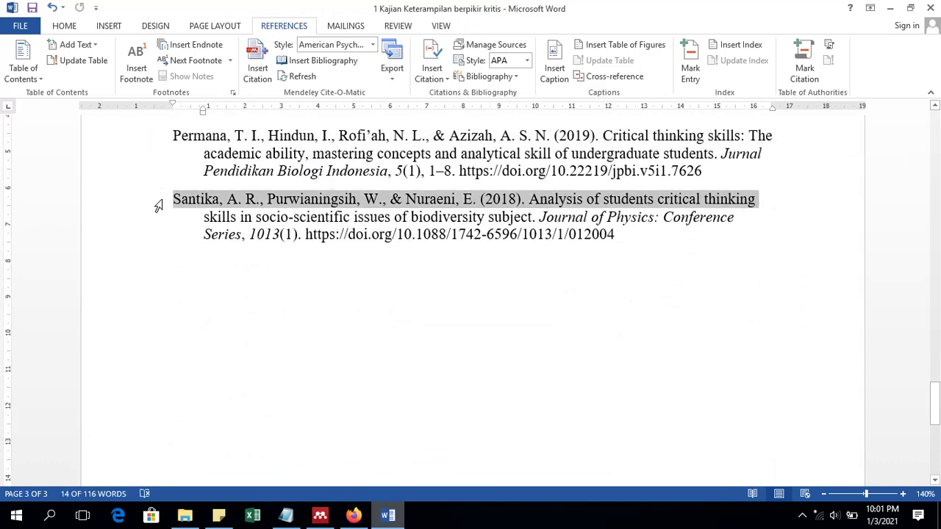
{"action": "left_click_drag", "start_coordinate": [157, 204], "coordinate": [164, 231]}
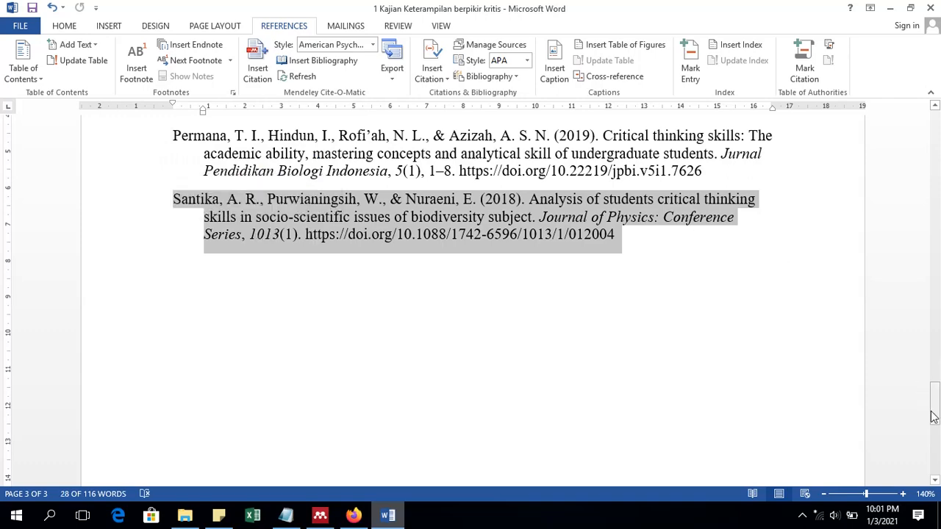
{"action": "left_click_drag", "start_coordinate": [934, 417], "coordinate": [931, 184]}
{"action": "scroll", "coordinate": [531, 296], "scroll_direction": "down", "scroll_amount": 5}
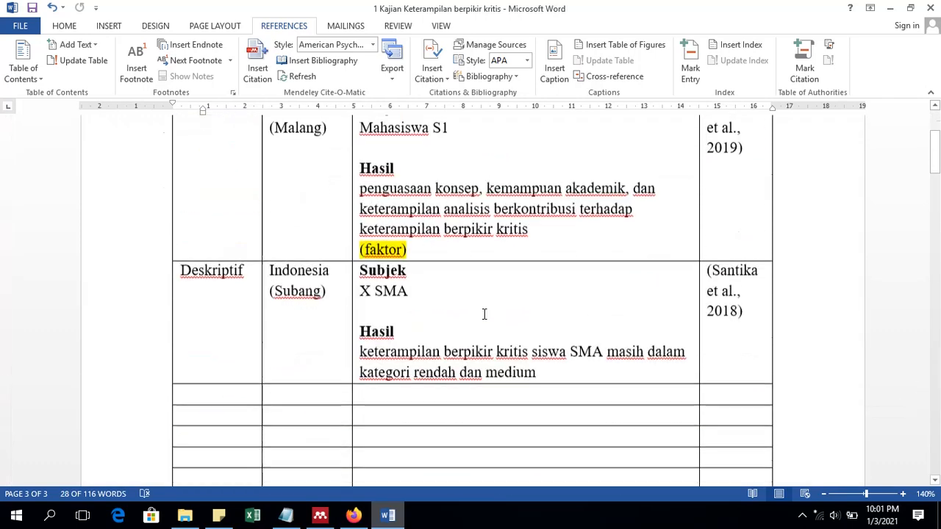
{"action": "scroll", "coordinate": [484, 313], "scroll_direction": "down", "scroll_amount": 1}
- Look over the paper's abstract and introduction in Mendeley and review the two filled table rows in Word
{"action": "left_click", "coordinate": [320, 517]}
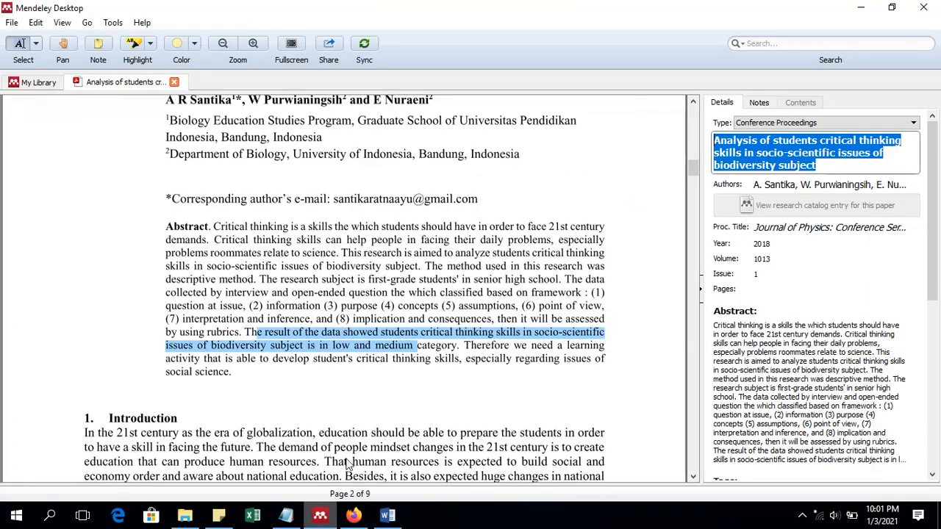
{"action": "left_click", "coordinate": [355, 287]}
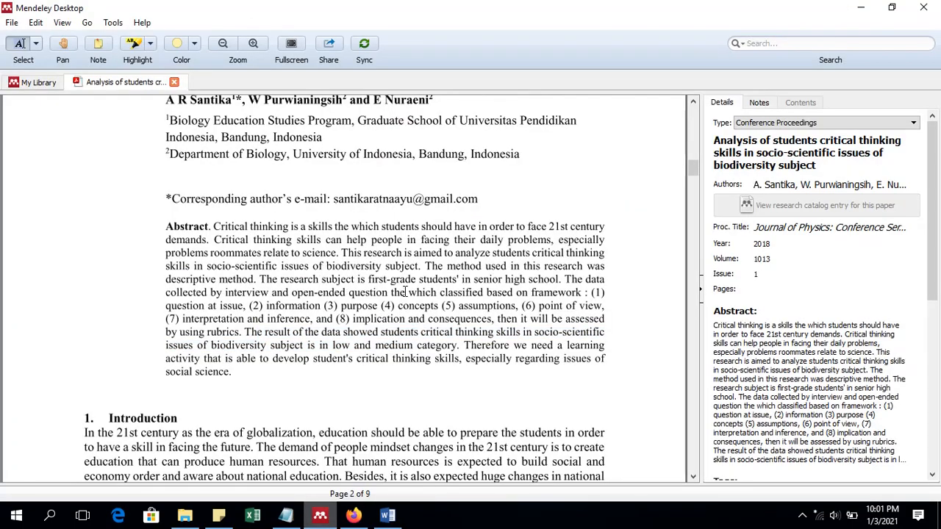
{"action": "scroll", "coordinate": [404, 294], "scroll_direction": "down", "scroll_amount": 15}
{"action": "scroll", "coordinate": [397, 321], "scroll_direction": "up", "scroll_amount": 9}
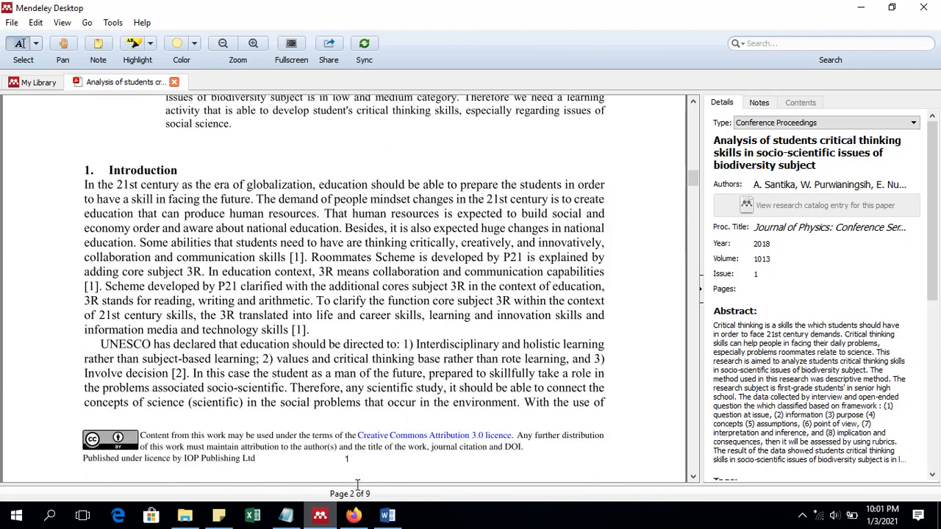
{"action": "left_click", "coordinate": [388, 517]}
{"action": "scroll", "coordinate": [406, 252], "scroll_direction": "up", "scroll_amount": 3}
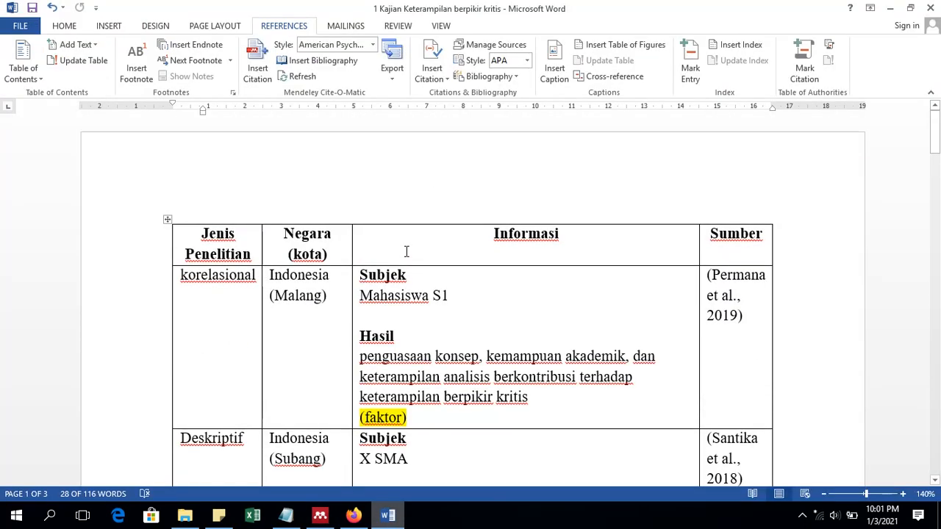
{"action": "scroll", "coordinate": [408, 265], "scroll_direction": "down", "scroll_amount": 1}
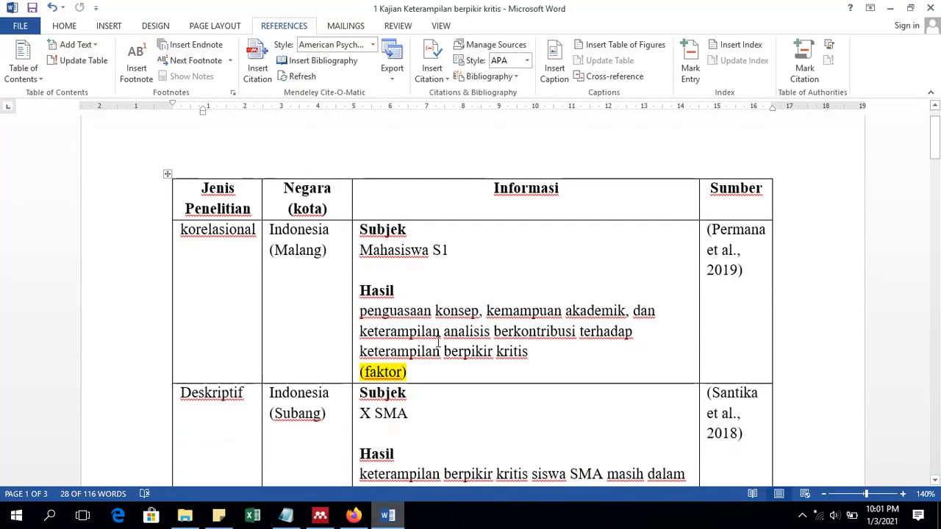
{"action": "scroll", "coordinate": [439, 342], "scroll_direction": "down", "scroll_amount": 4}
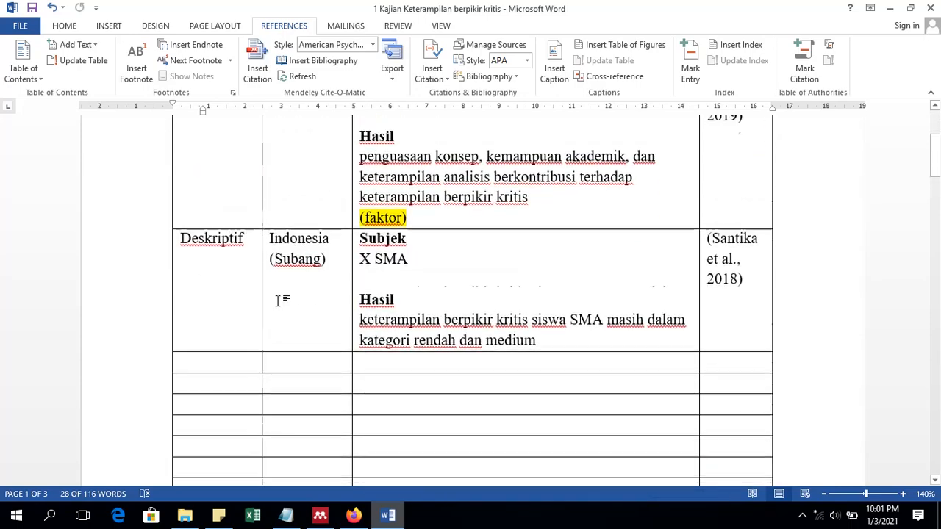
{"action": "scroll", "coordinate": [279, 300], "scroll_direction": "up", "scroll_amount": 2}
{"action": "left_click", "coordinate": [320, 516]}
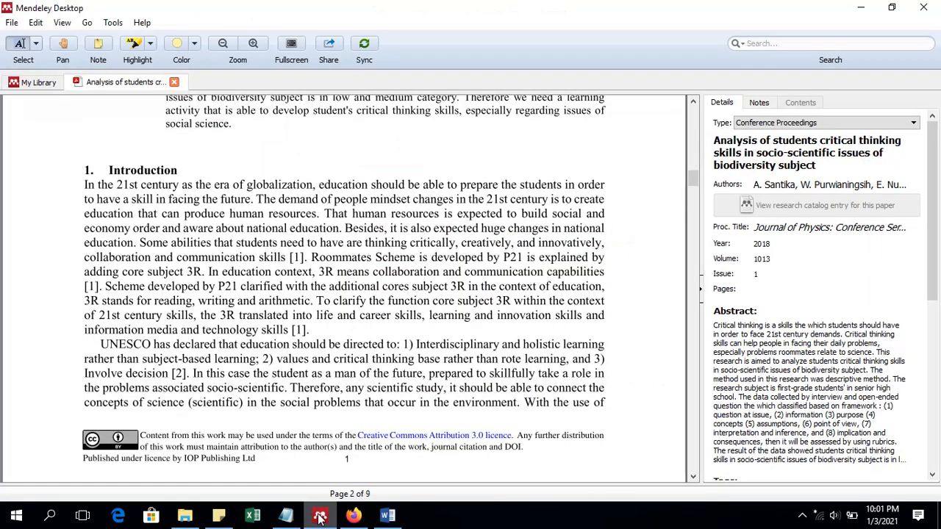
{"action": "left_click", "coordinate": [320, 516]}
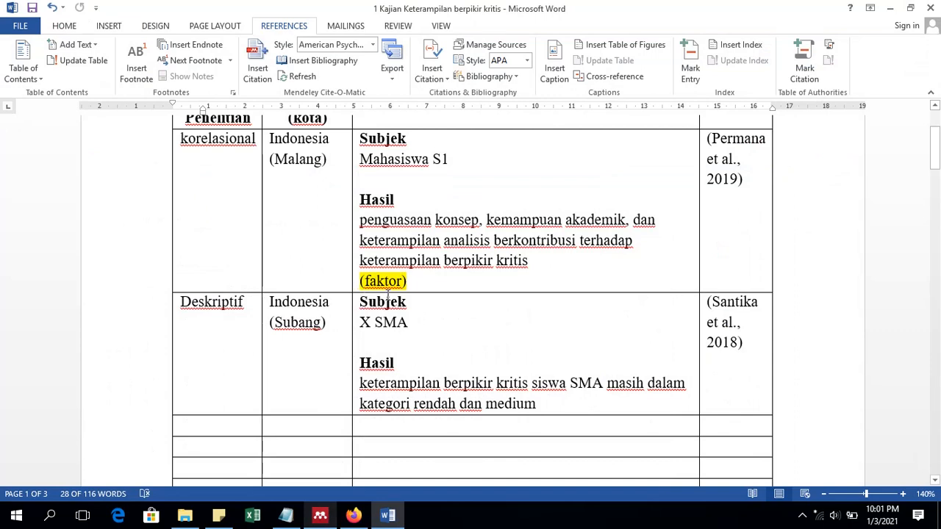
- Add the category label "(profil)" on a new line below the Hasil text in the table's Deskriptif row
{"action": "left_click_drag", "start_coordinate": [361, 389], "coordinate": [526, 401]}
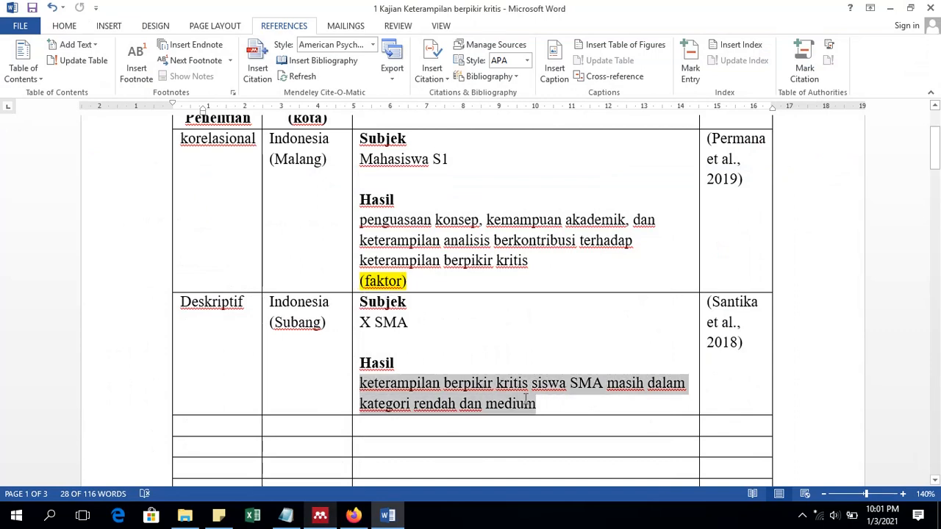
{"action": "left_click", "coordinate": [489, 405]}
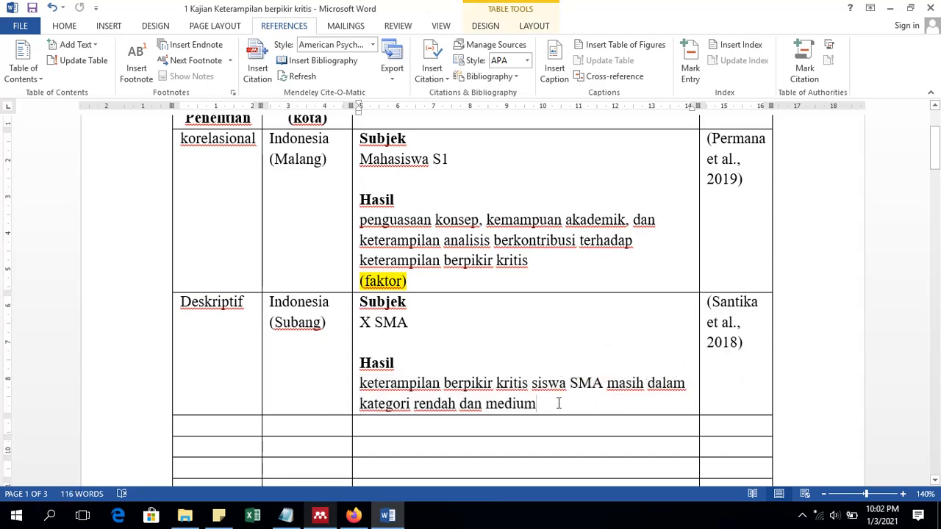
{"action": "key", "text": "Return"}
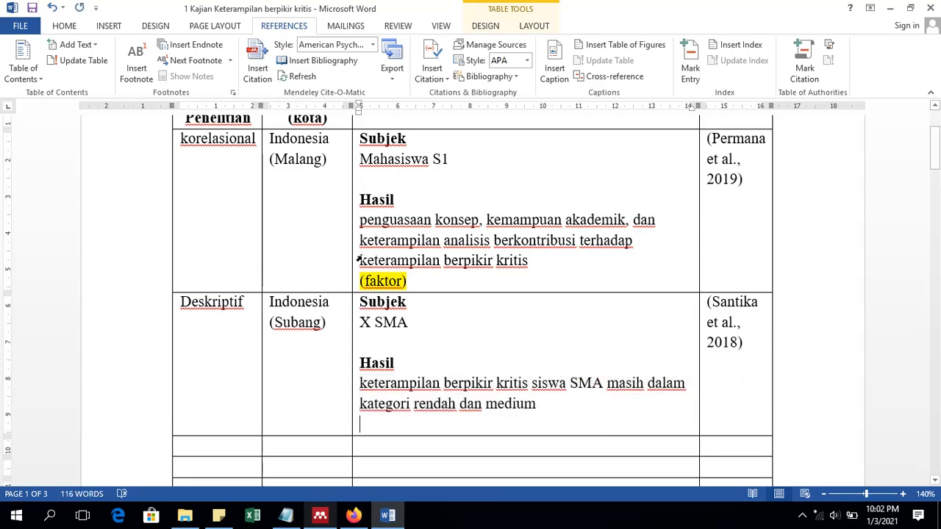
{"action": "left_click", "coordinate": [107, 255]}
{"action": "left_click", "coordinate": [413, 414]}
{"action": "type", "text": "("}
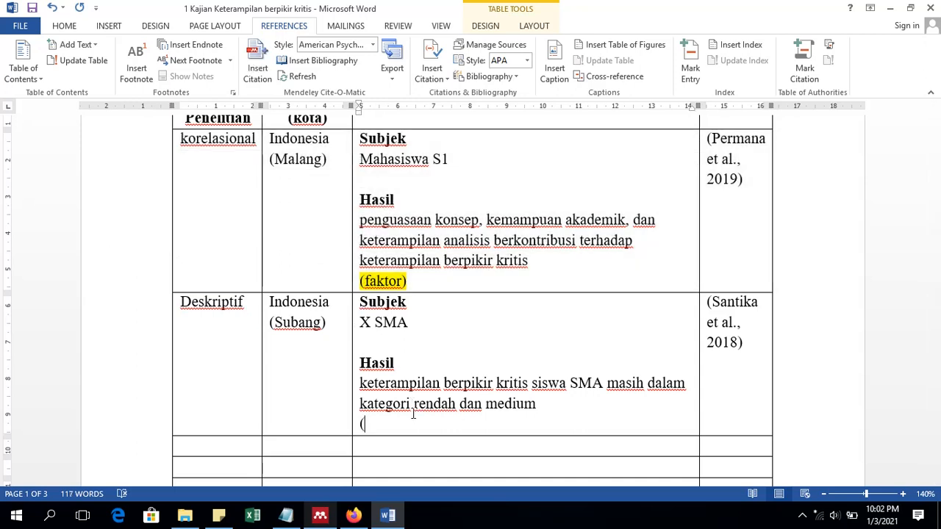
{"action": "type", "text": "prof"}
- Highlight the "(profil)" label in the Deskriptif row in yellow
{"action": "key", "text": "shift+Left"}
{"action": "key", "text": "shift+Left"}
{"action": "key", "text": "shift+Left"}
{"action": "key", "text": "shift+Left"}
{"action": "key", "text": "shift+Left"}
{"action": "key", "text": "shift+Left"}
{"action": "key", "text": "shift+Left"}
{"action": "key", "text": "shift+Left"}
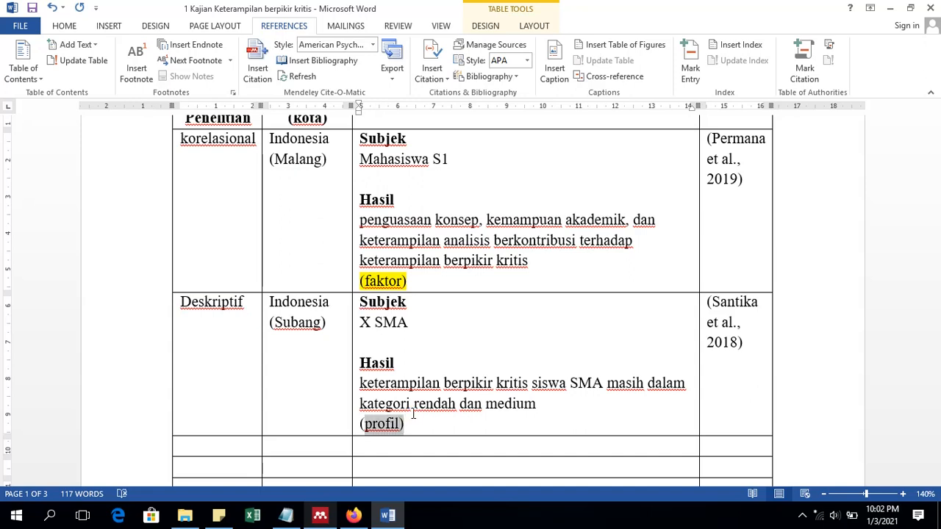
{"action": "left_click", "coordinate": [66, 26]}
{"action": "left_click", "coordinate": [247, 71]}
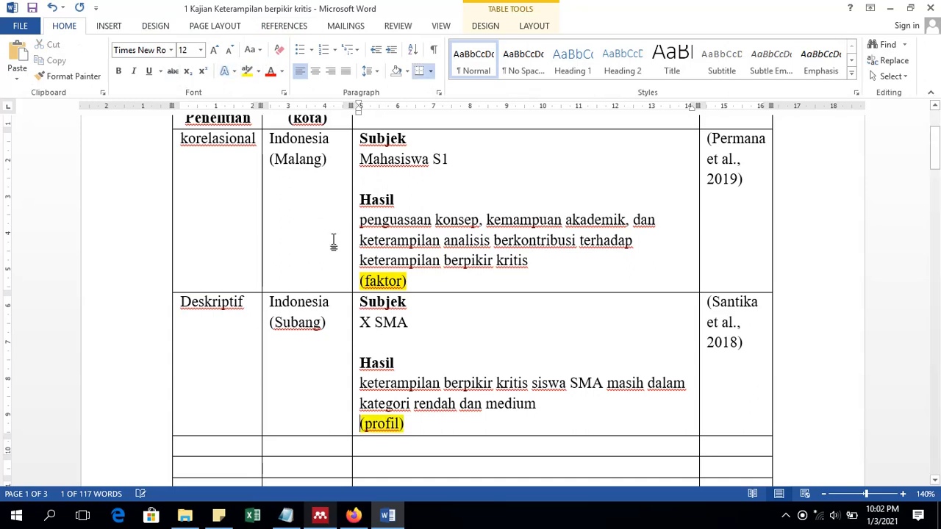
- Change the highlight colour of the whole "(profil)" label to red
{"action": "left_click_drag", "start_coordinate": [411, 424], "coordinate": [358, 424]}
{"action": "left_click", "coordinate": [258, 72]}
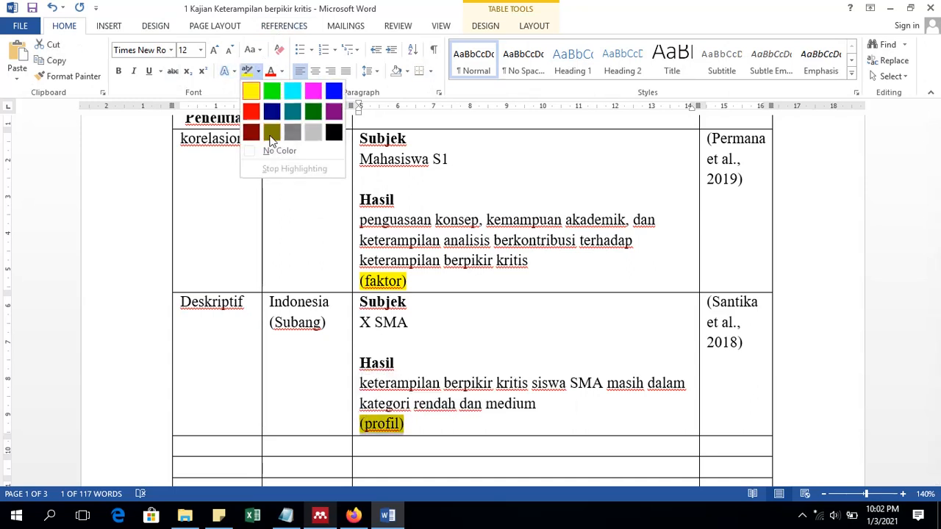
{"action": "left_click", "coordinate": [253, 112]}
{"action": "left_click", "coordinate": [497, 330]}
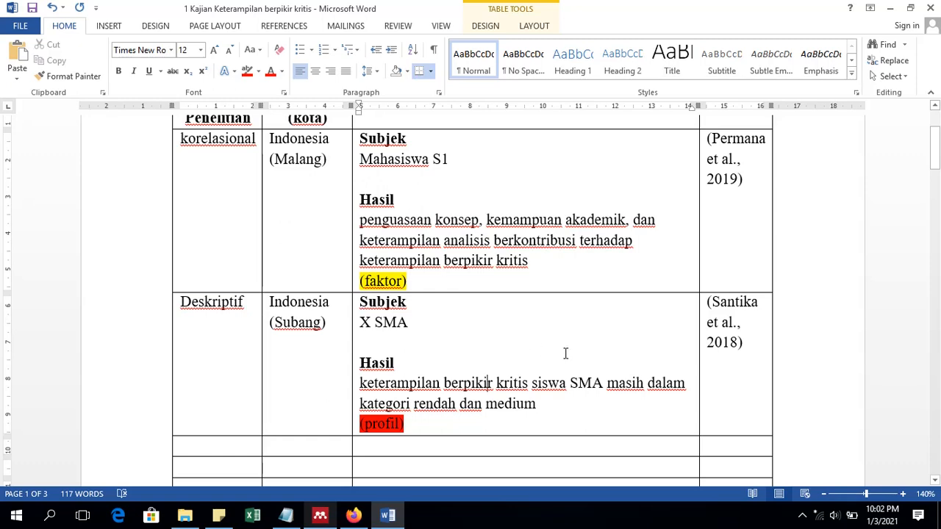
- Compare the highlighted category labels and findings of the two filled table rows
{"action": "scroll", "coordinate": [456, 338], "scroll_direction": "down", "scroll_amount": 1}
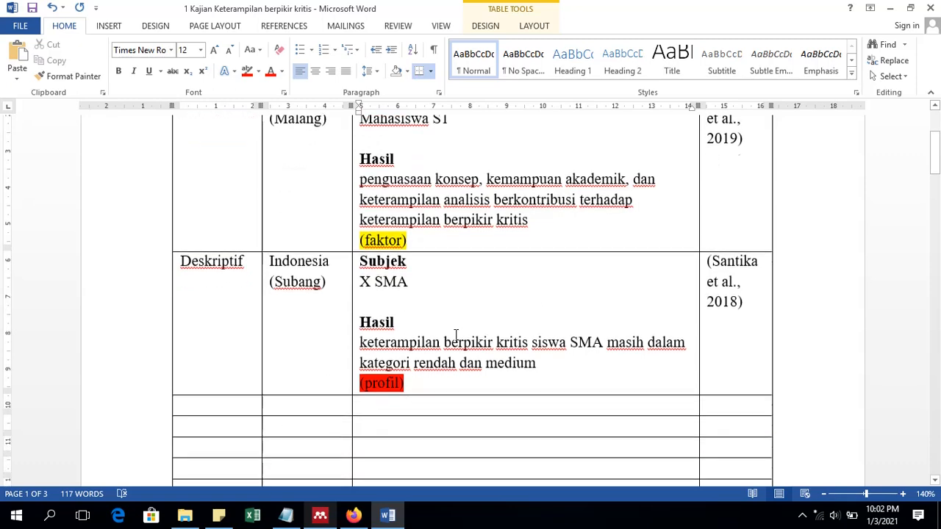
{"action": "scroll", "coordinate": [450, 336], "scroll_direction": "up", "scroll_amount": 1}
{"action": "scroll", "coordinate": [450, 335], "scroll_direction": "up", "scroll_amount": 1}
{"action": "scroll", "coordinate": [423, 258], "scroll_direction": "up", "scroll_amount": 3}
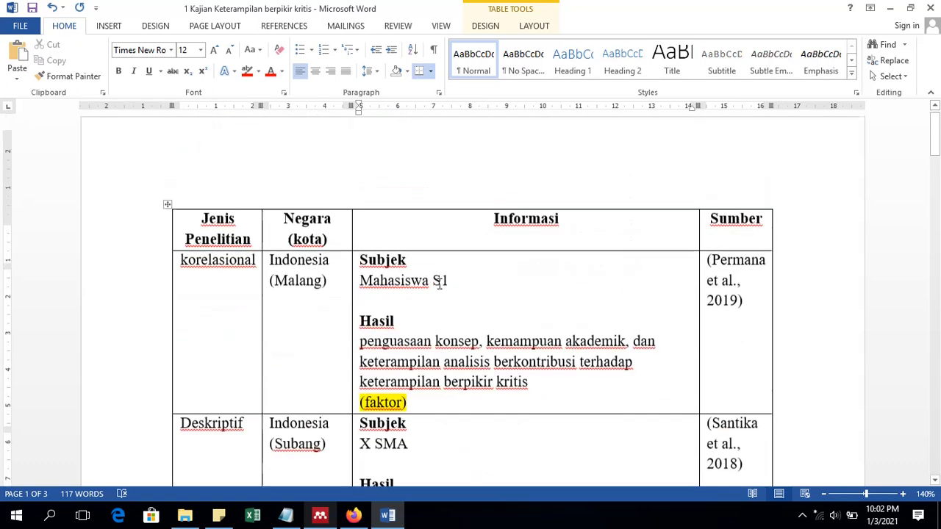
{"action": "scroll", "coordinate": [464, 298], "scroll_direction": "down", "scroll_amount": 3}
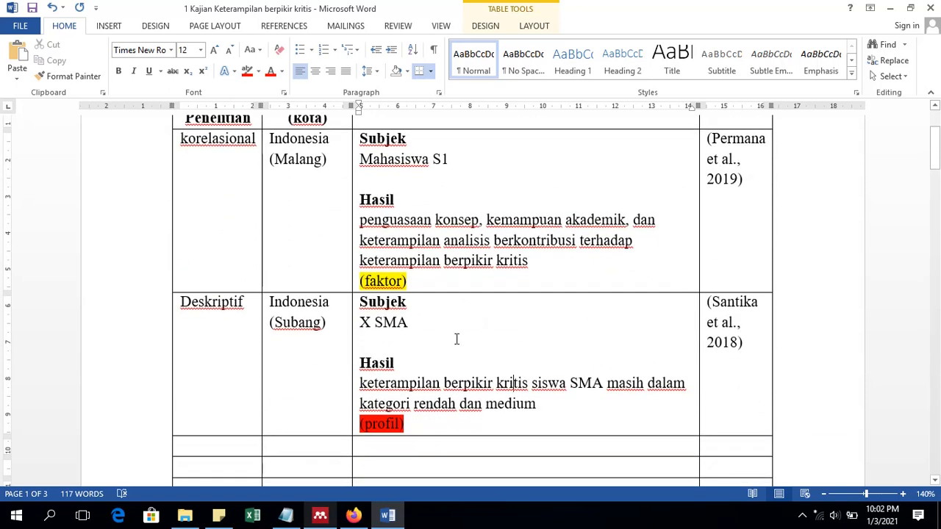
{"action": "scroll", "coordinate": [279, 308], "scroll_direction": "up", "scroll_amount": 2}
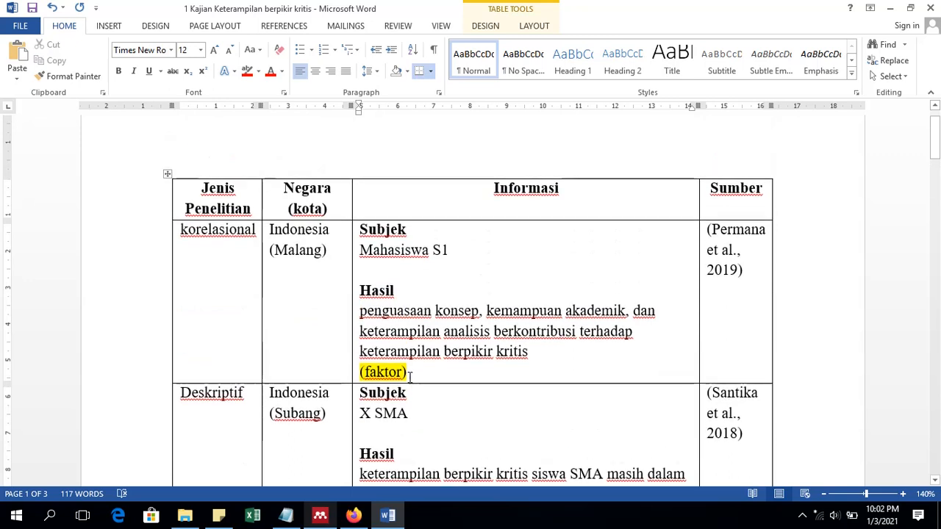
{"action": "scroll", "coordinate": [295, 239], "scroll_direction": "down", "scroll_amount": 1}
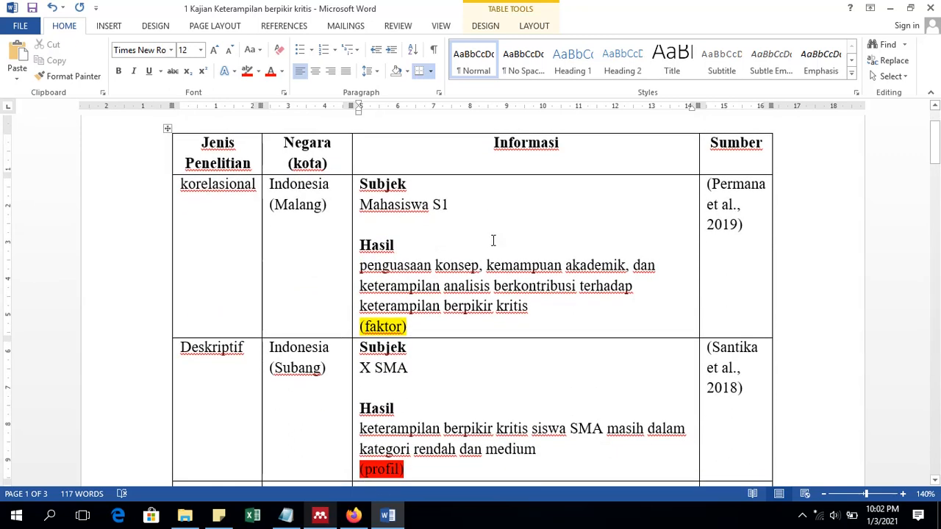